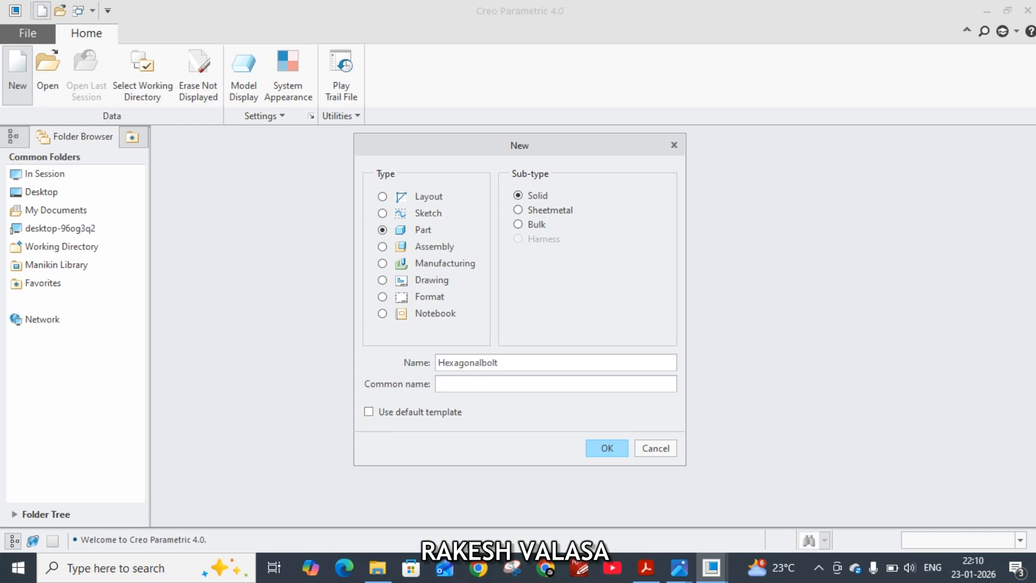
Create the solid part Hexagonalbolt using the mmns_part_solid template
left_click(604, 448)
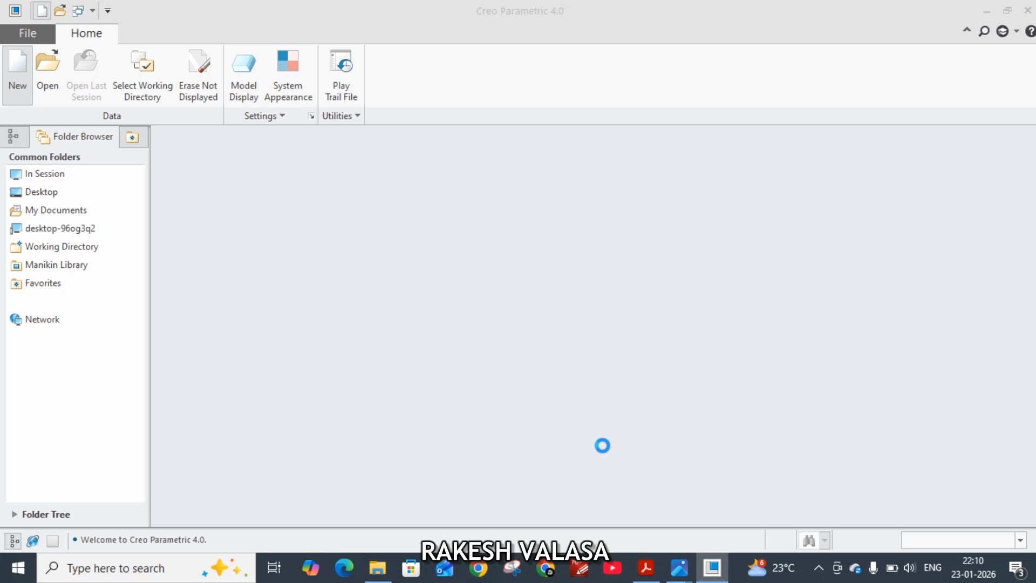
scroll(519, 218, "down", 1)
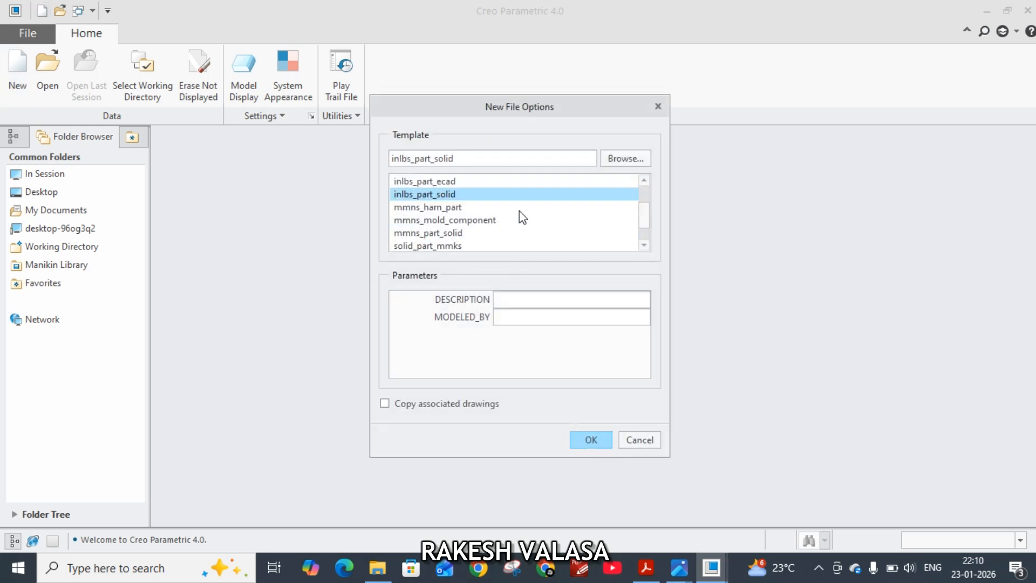
left_click(439, 233)
left_click(577, 440)
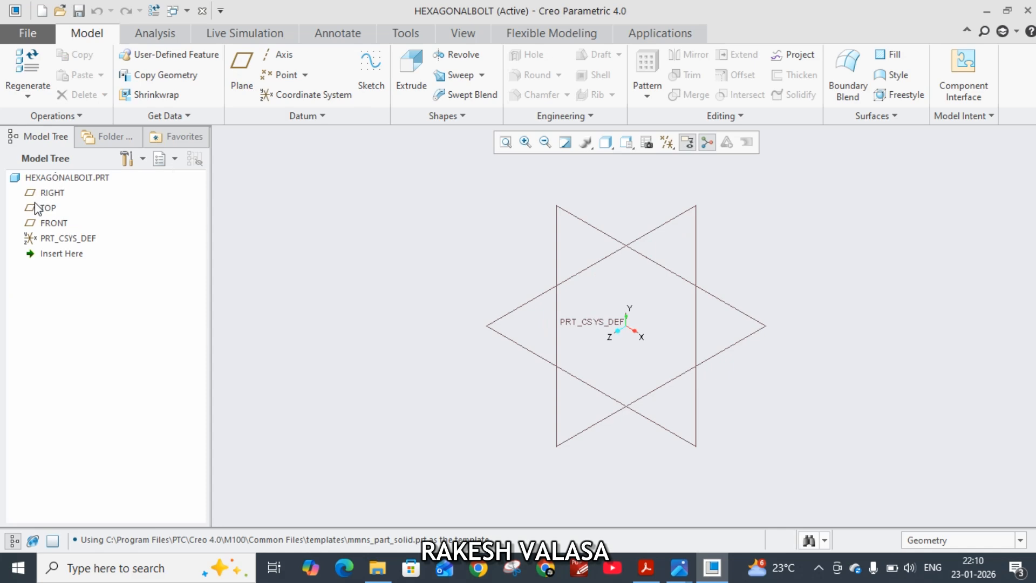
Start a sketch on the FRONT plane, orient it parallel to the screen and hide the datum planes
left_click(64, 226)
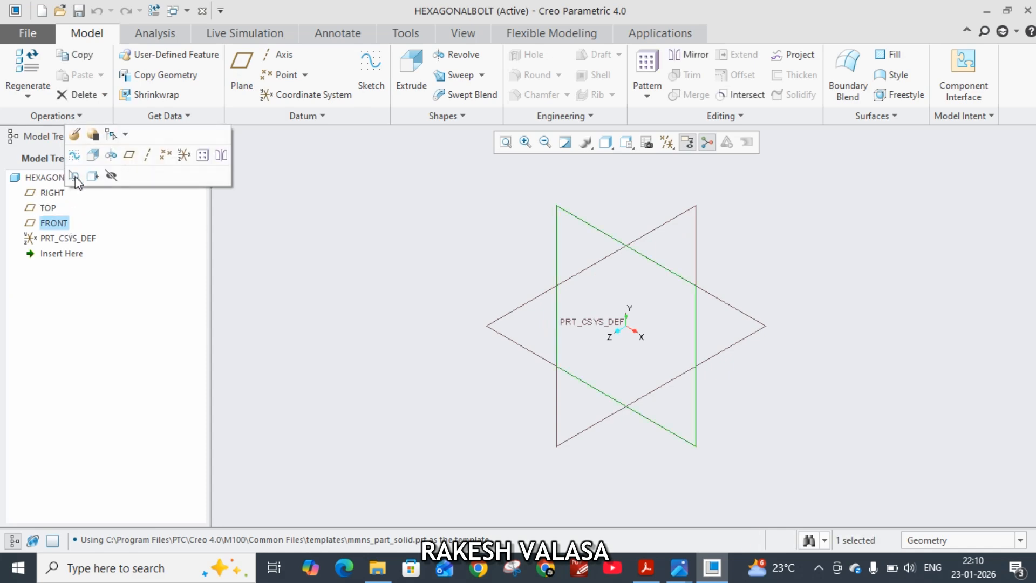
left_click(75, 157)
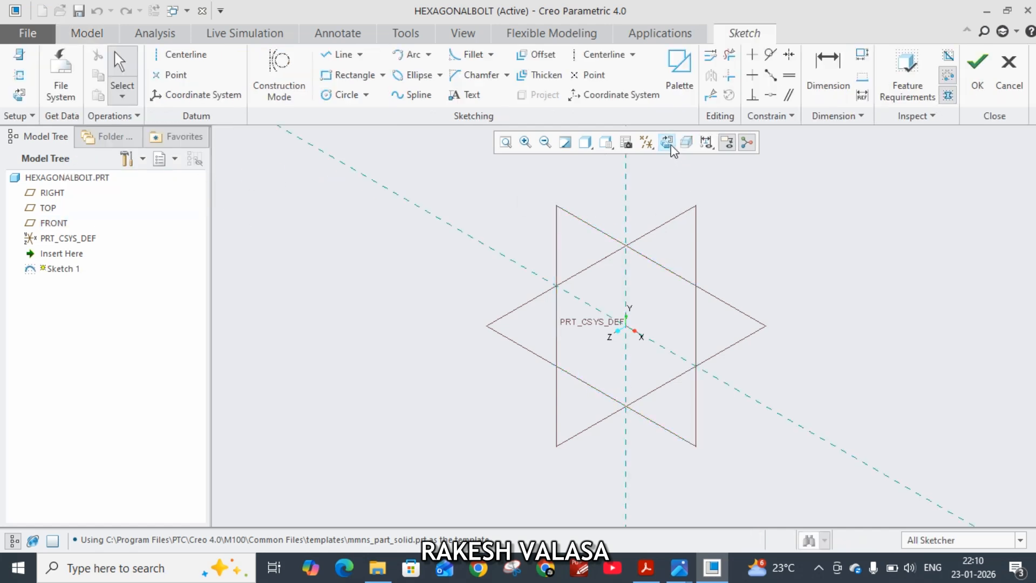
left_click(668, 142)
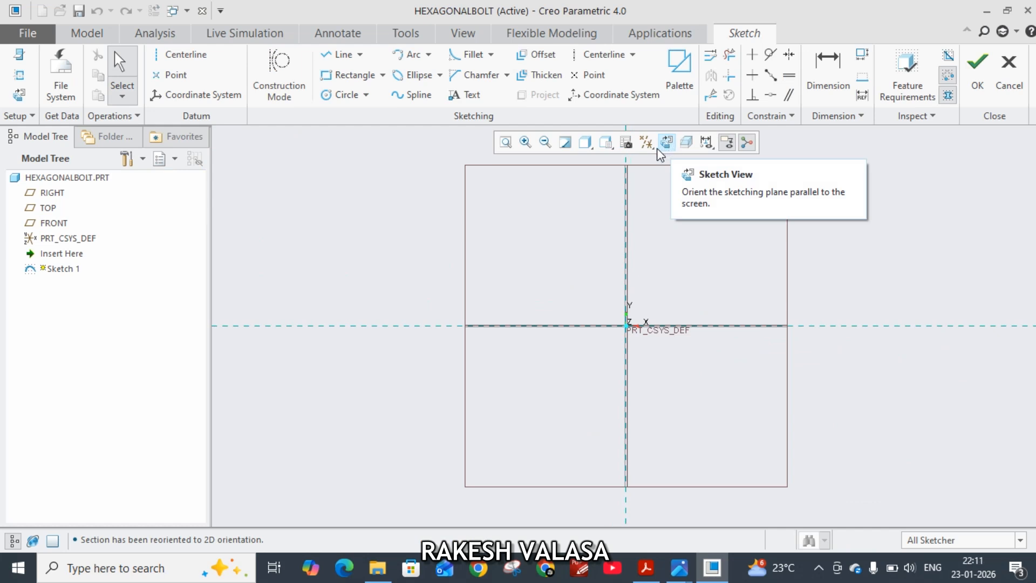
left_click(647, 143)
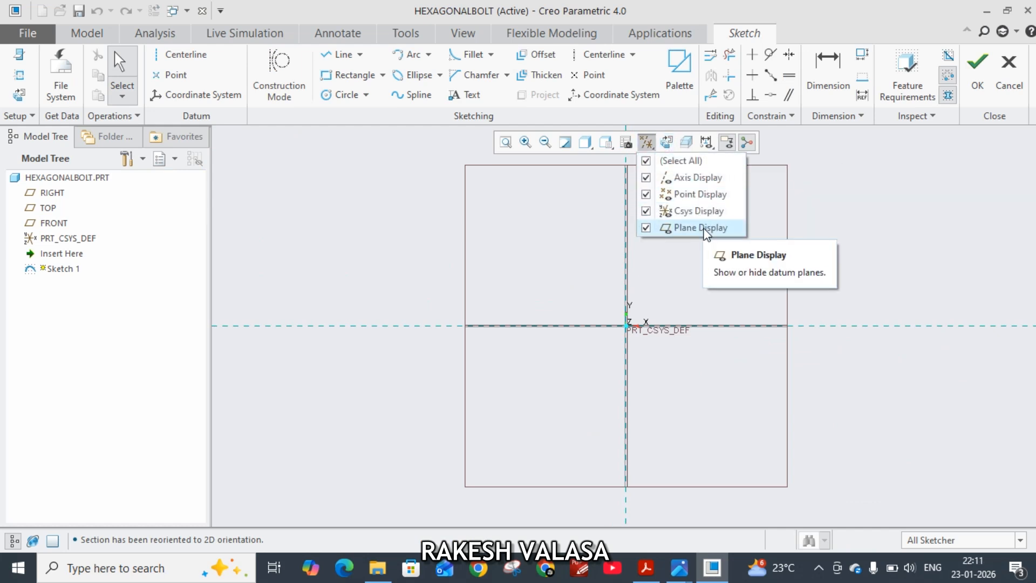
left_click(704, 228)
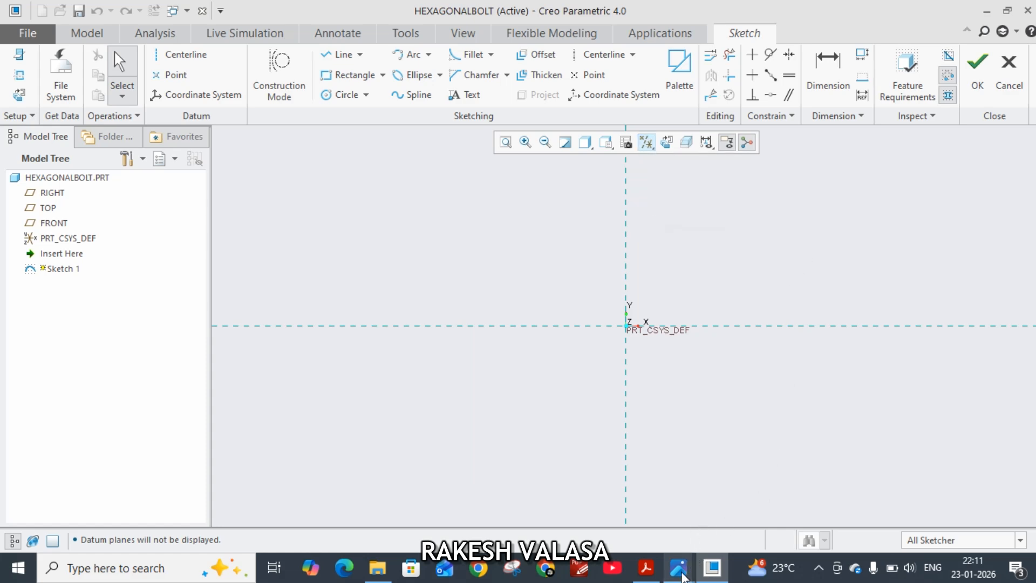
With the Nut And Bolt Drawing image as reference, insert a 6-sided hexagon from the sketcher palette centred on the origin
left_click(683, 572)
left_click(727, 508)
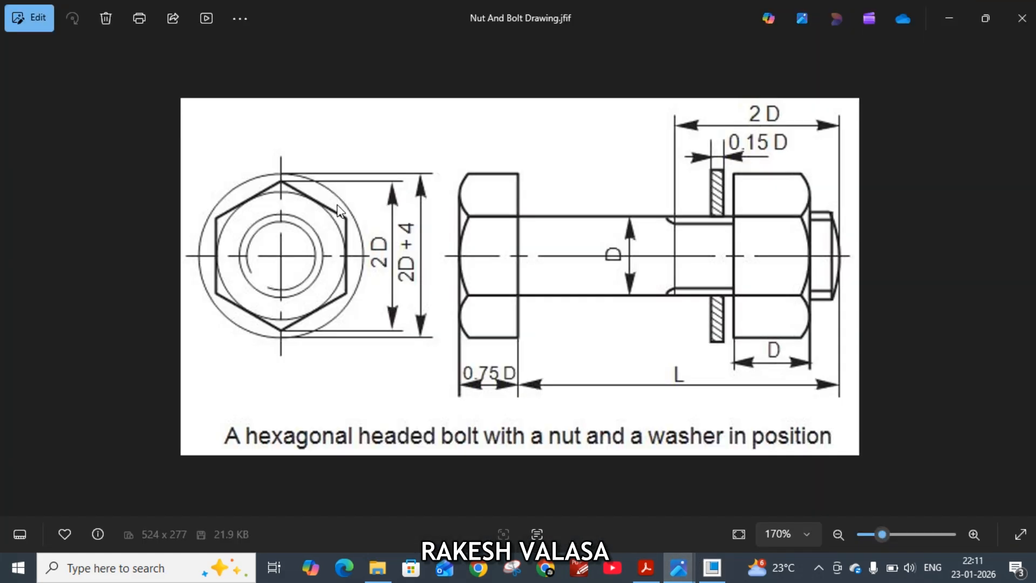
left_click(713, 568)
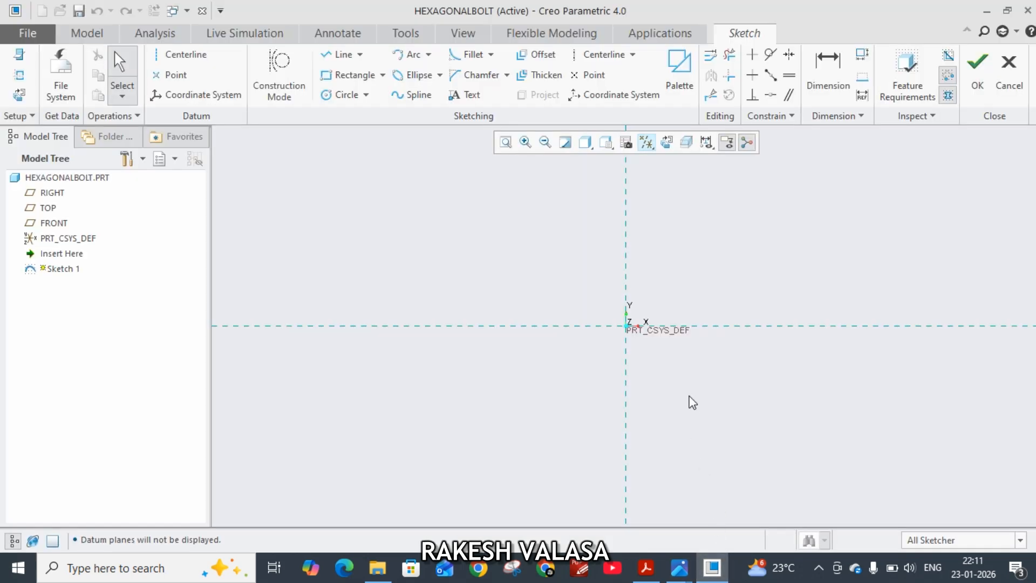
left_click(679, 70)
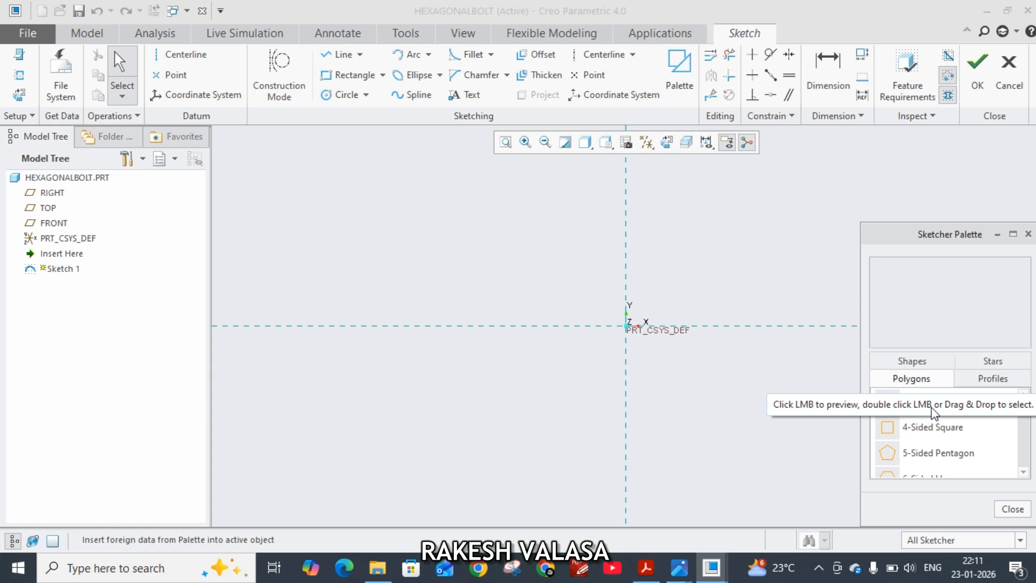
scroll(942, 431, "down", 1)
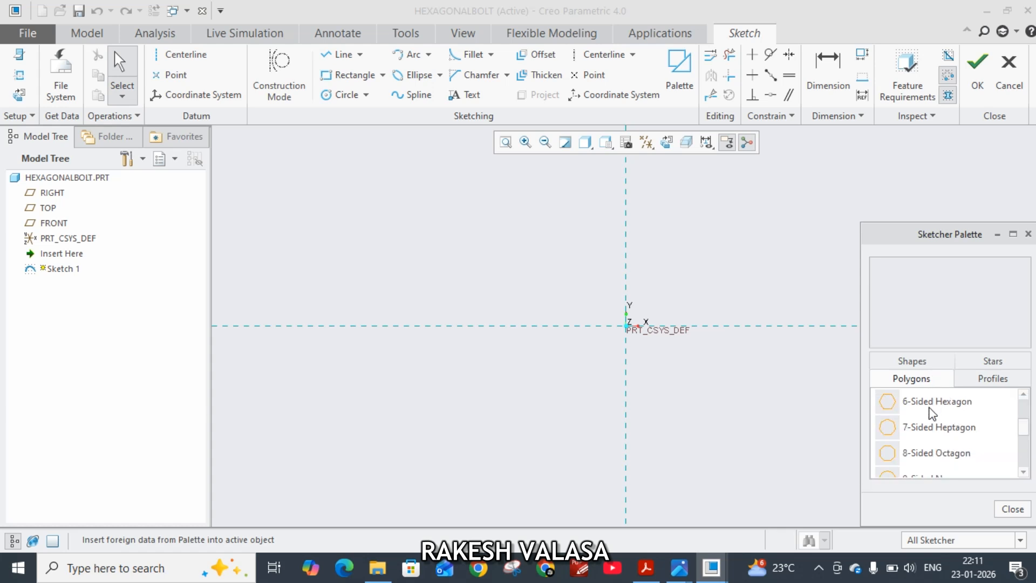
left_click(934, 404)
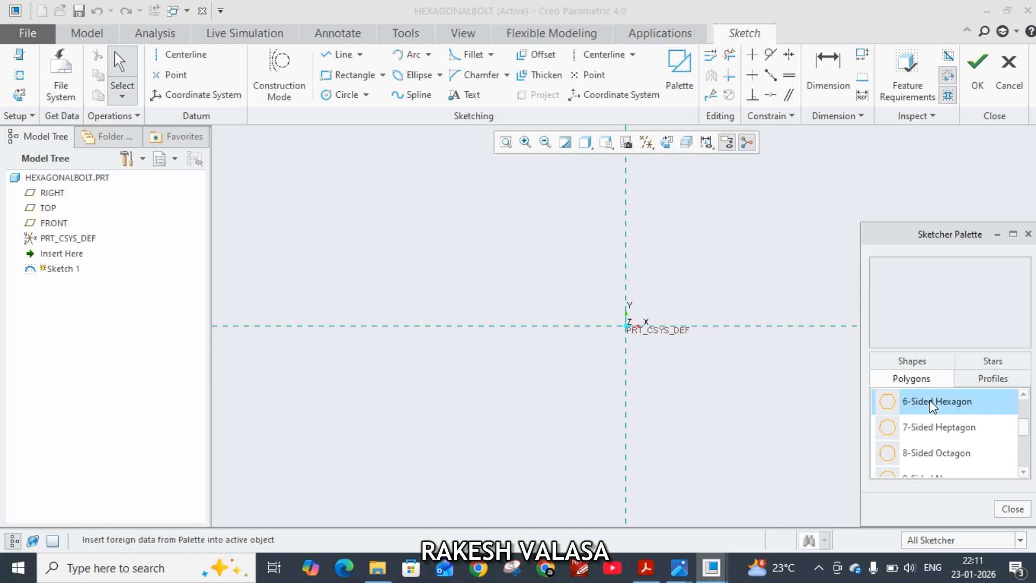
mouse_move(934, 403)
left_mouse_down()
mouse_move(828, 432)
mouse_move(771, 420)
mouse_move(772, 411)
left_mouse_up()
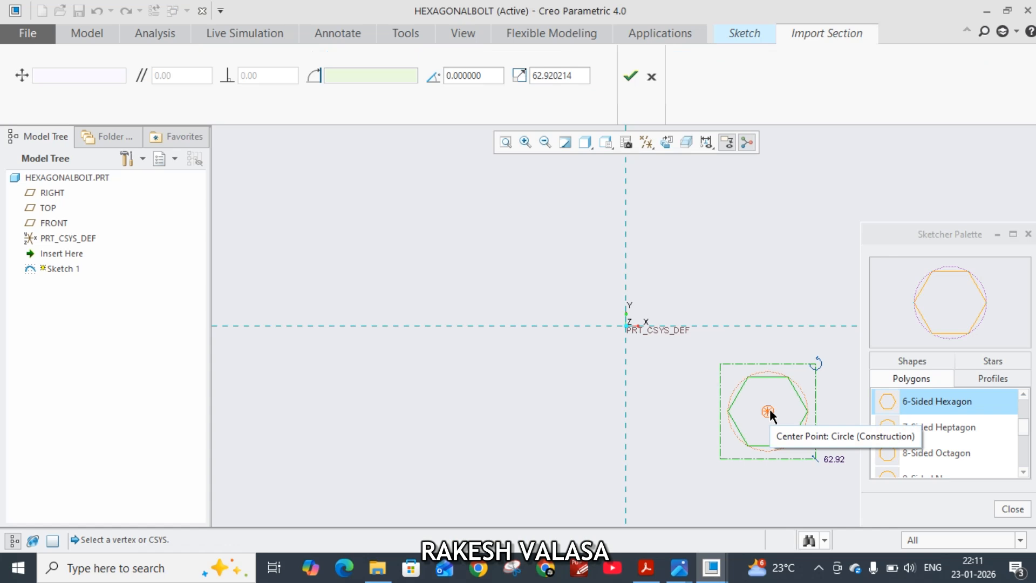
left_click_drag(768, 412, 626, 326)
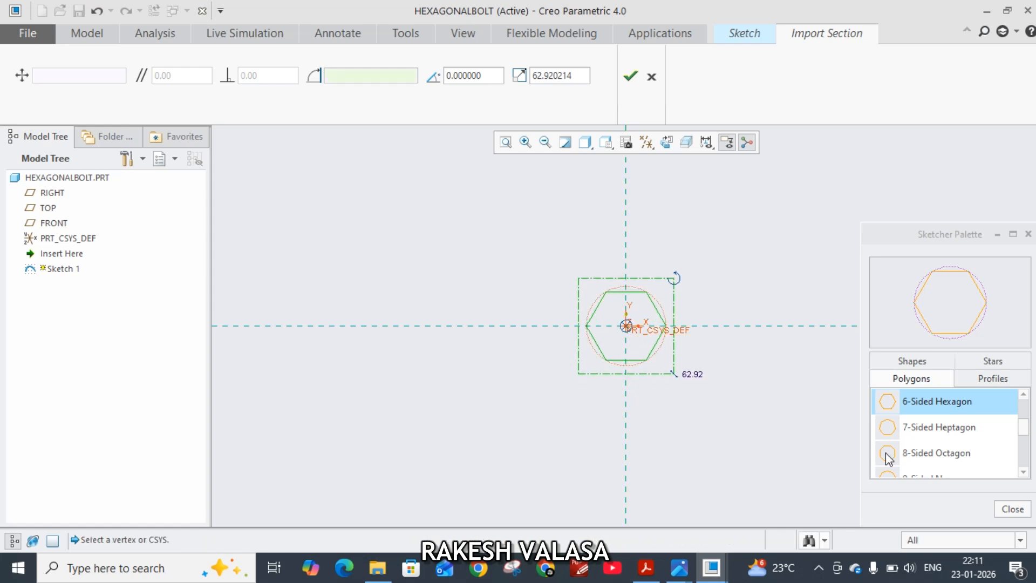
left_click(1012, 509)
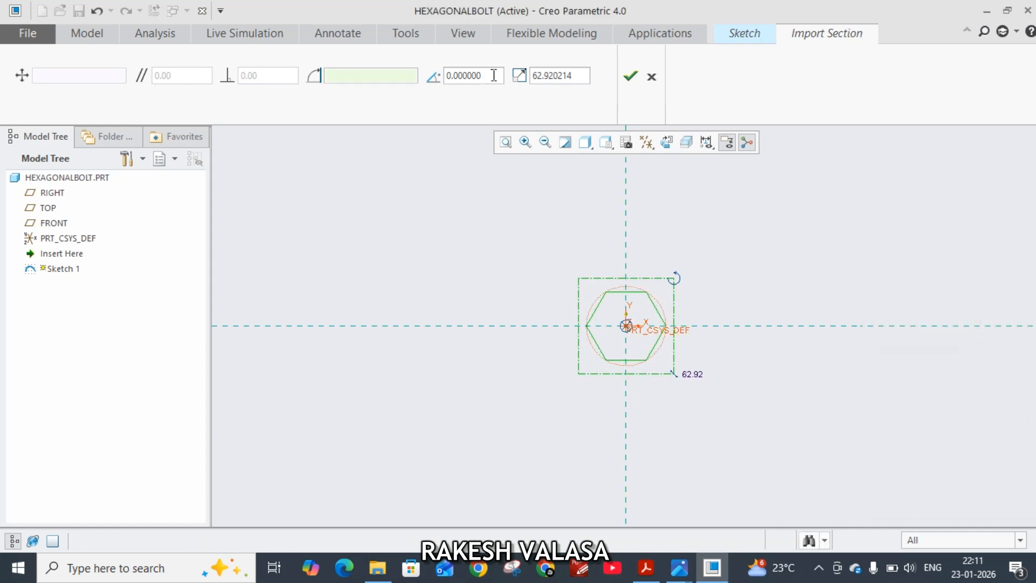
Rotate the imported hexagon by 90 degrees, set its scale to 10 and finish the sketch
double_click(448, 77)
type("90")
left_click_drag(578, 78, 510, 77)
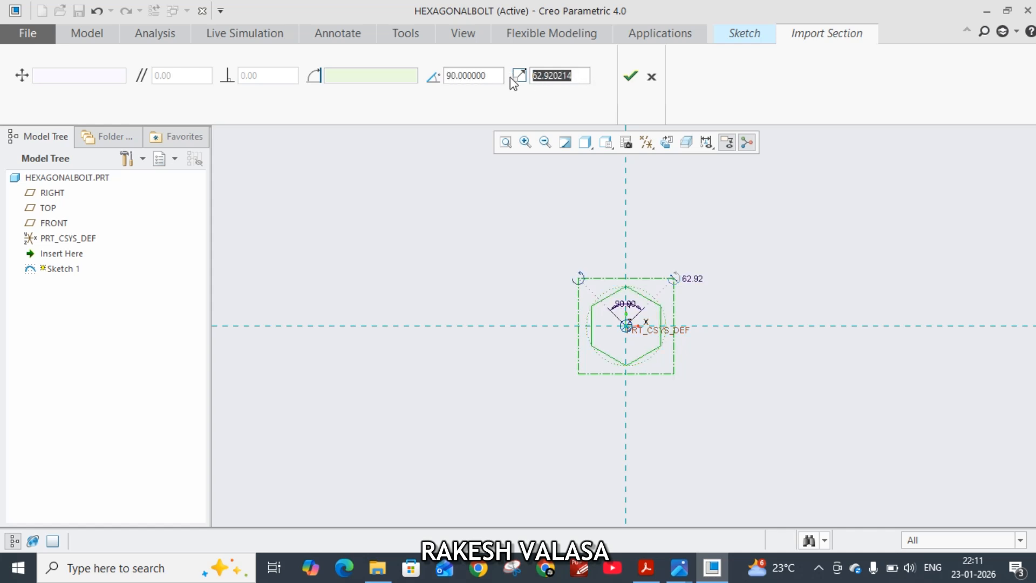
type("10")
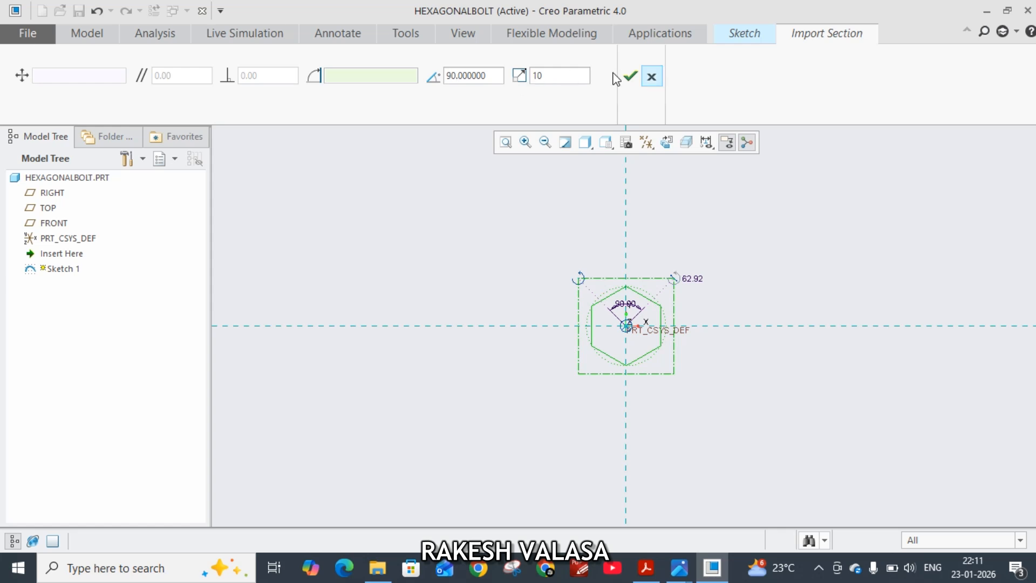
left_click(630, 77)
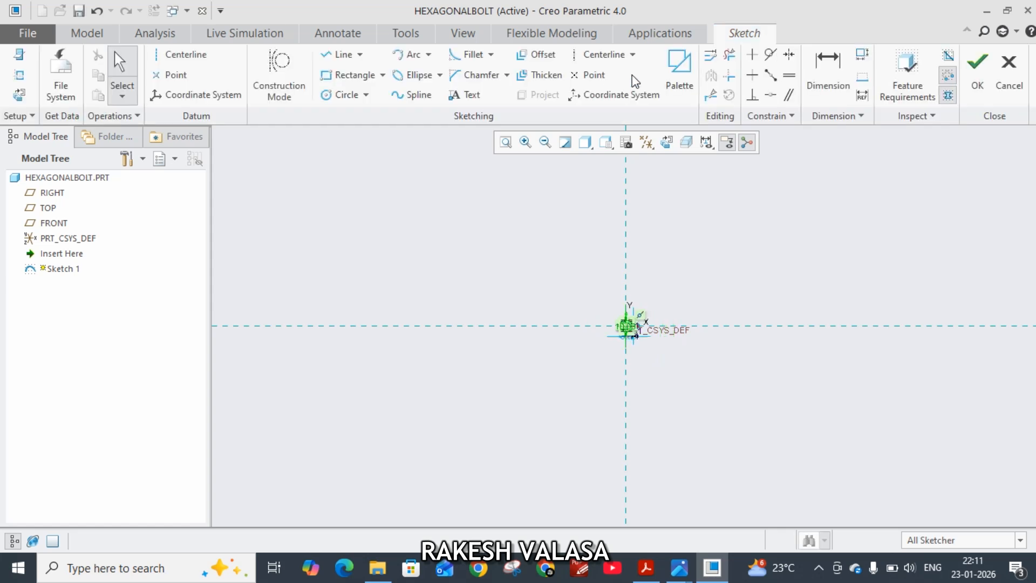
left_click(978, 86)
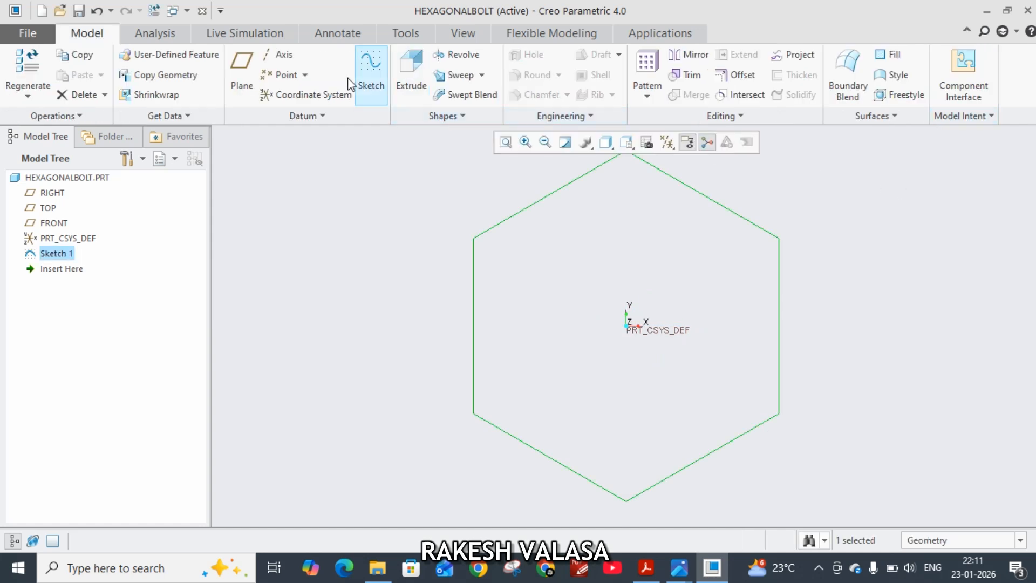
Extrude the hexagon sketch 7.5 mm symmetrically about its plane, checking the head thickness against the Nut And Bolt Drawing image
left_click(413, 78)
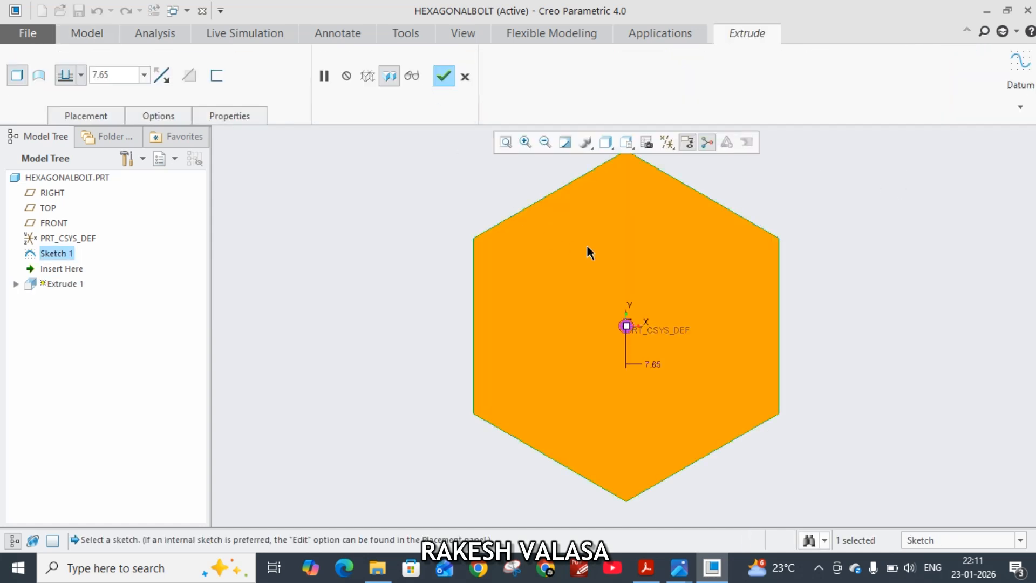
middle_click_drag(831, 277, 844, 273)
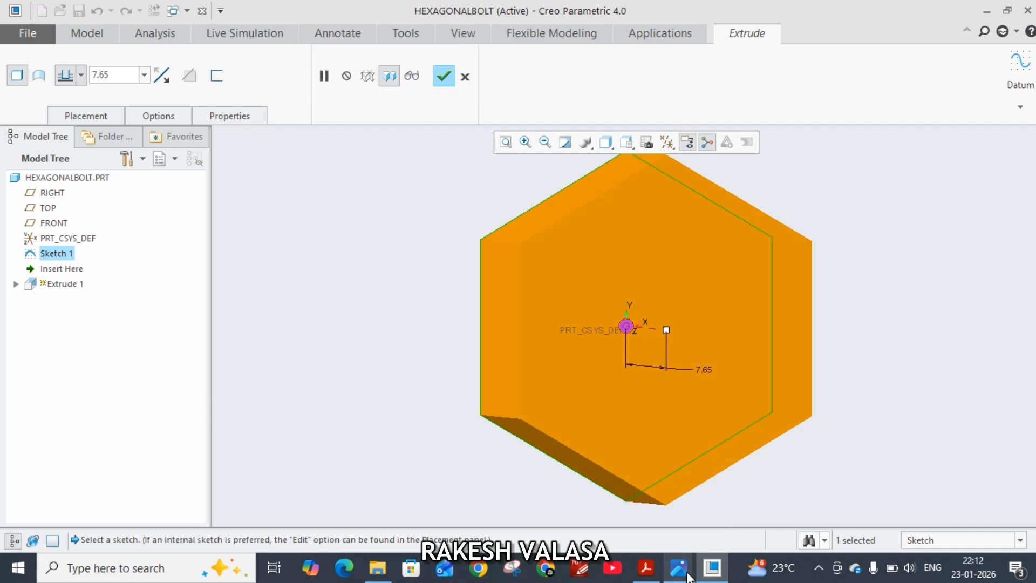
mouse_move(679, 568)
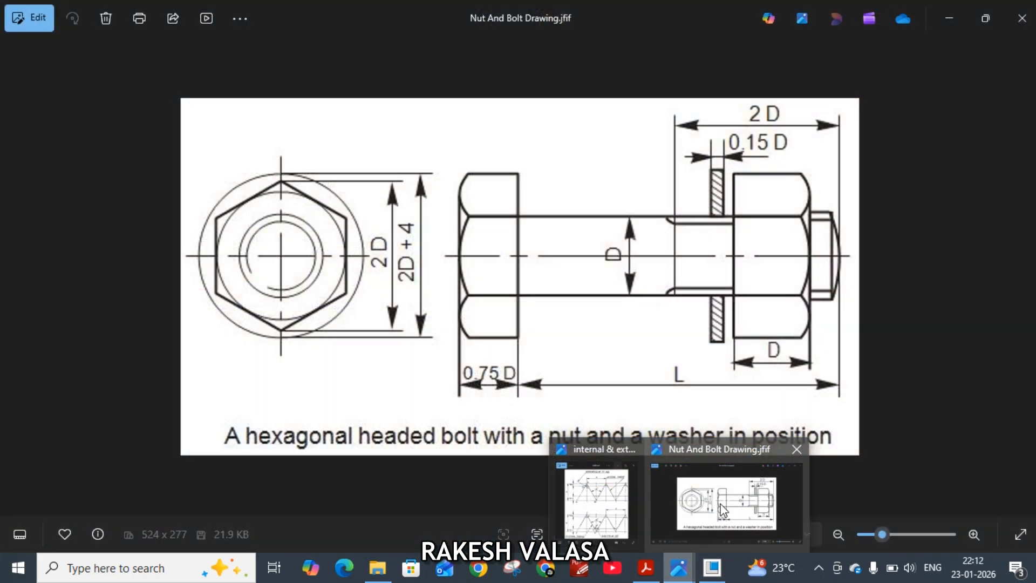
left_click(724, 510)
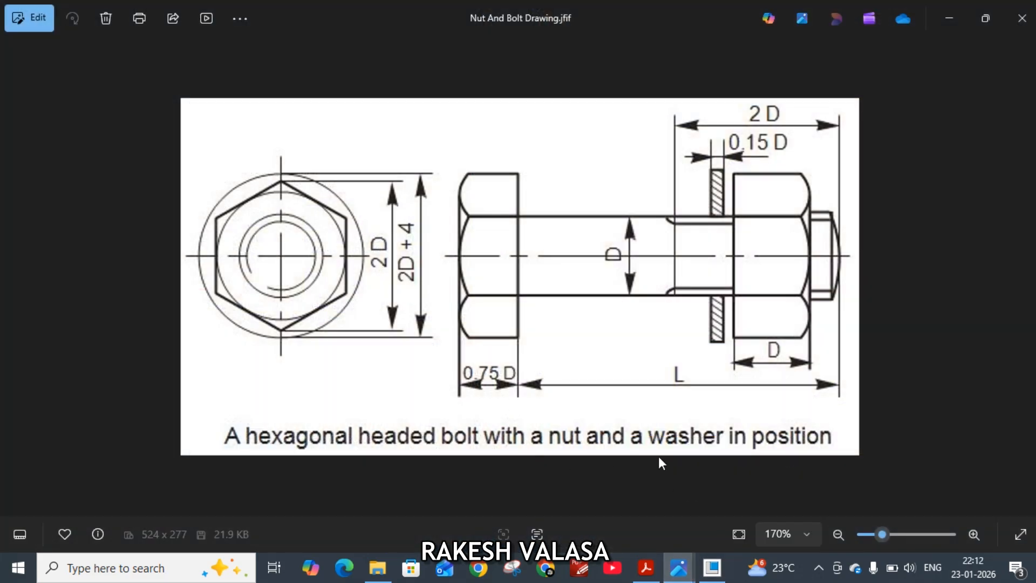
left_click(713, 568)
double_click(114, 75)
type("7.")
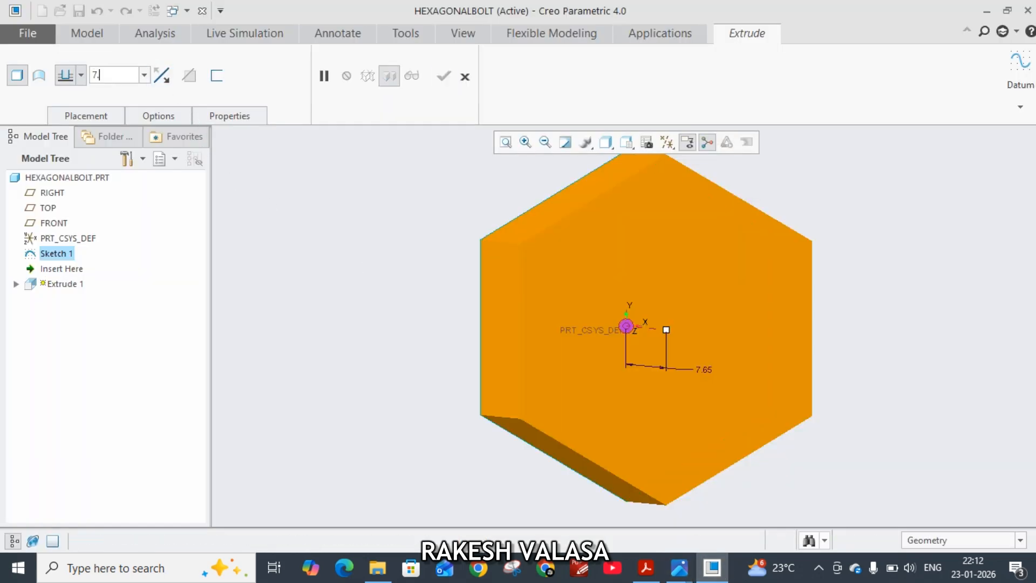
left_click(82, 75)
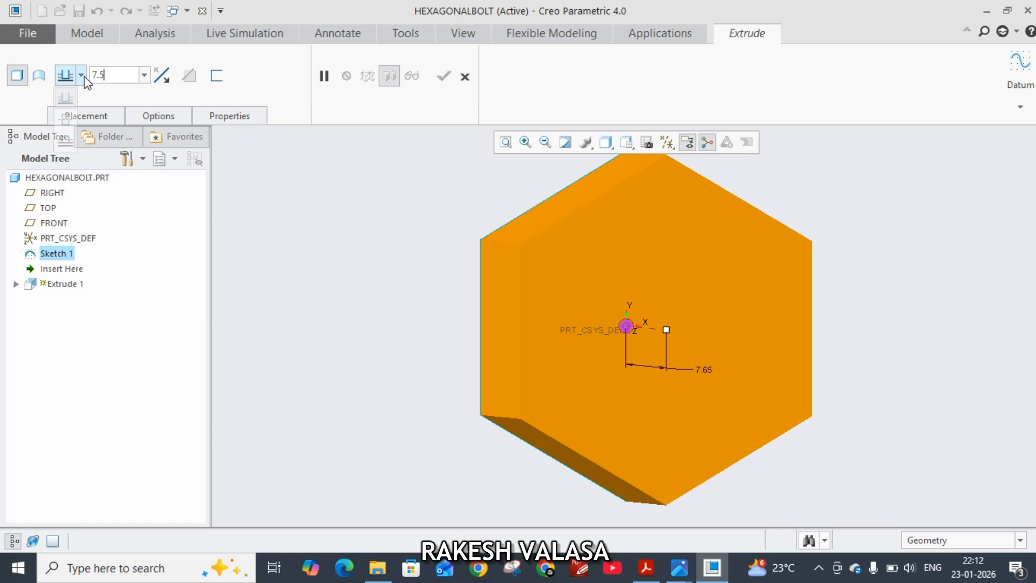
left_click(65, 120)
left_click(444, 76)
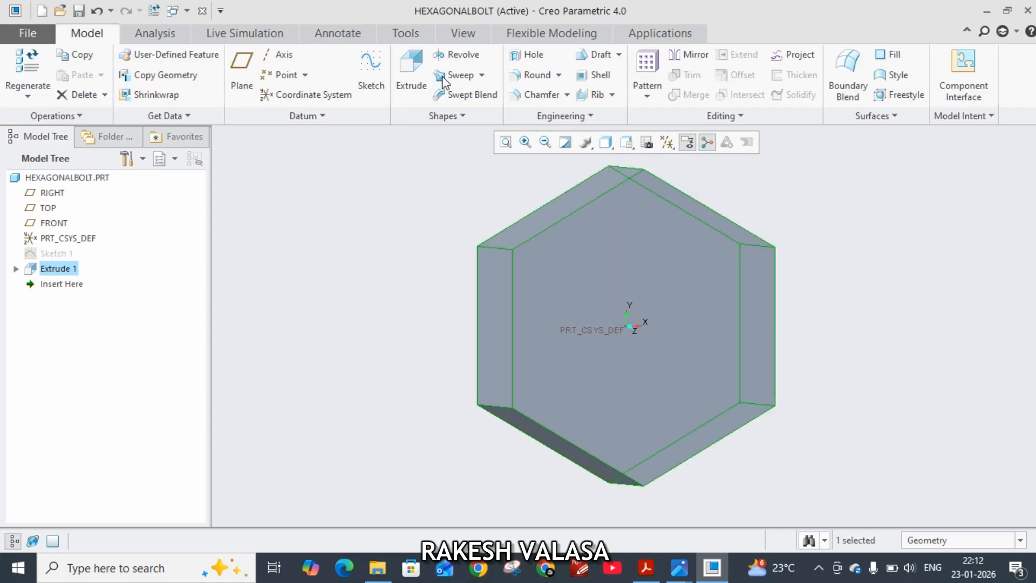
After consulting the Nut And Bolt Drawing image, start a sketch on the TOP plane in sketch view with a vertical datum centerline through the origin
left_click(679, 568)
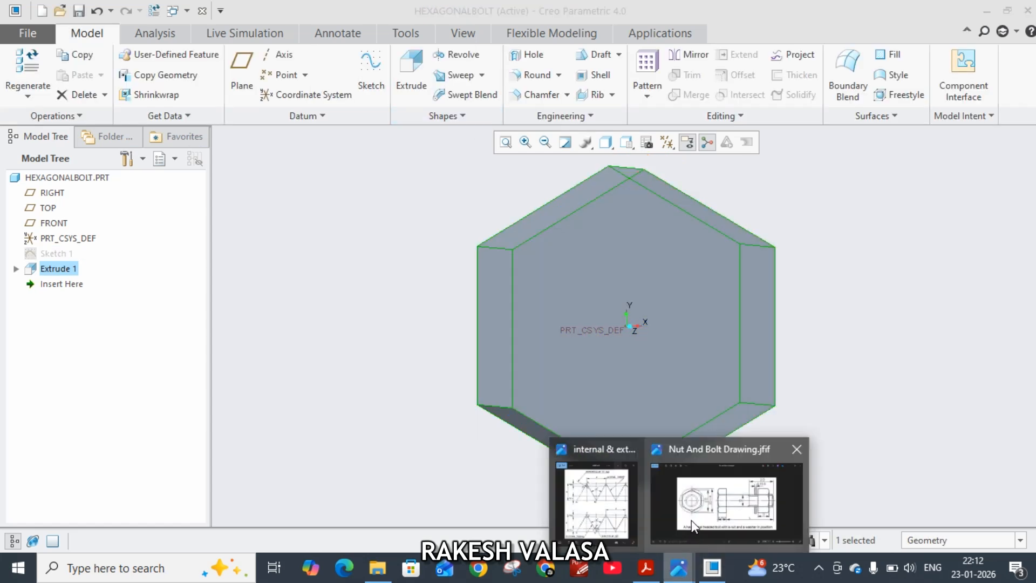
left_click(690, 522)
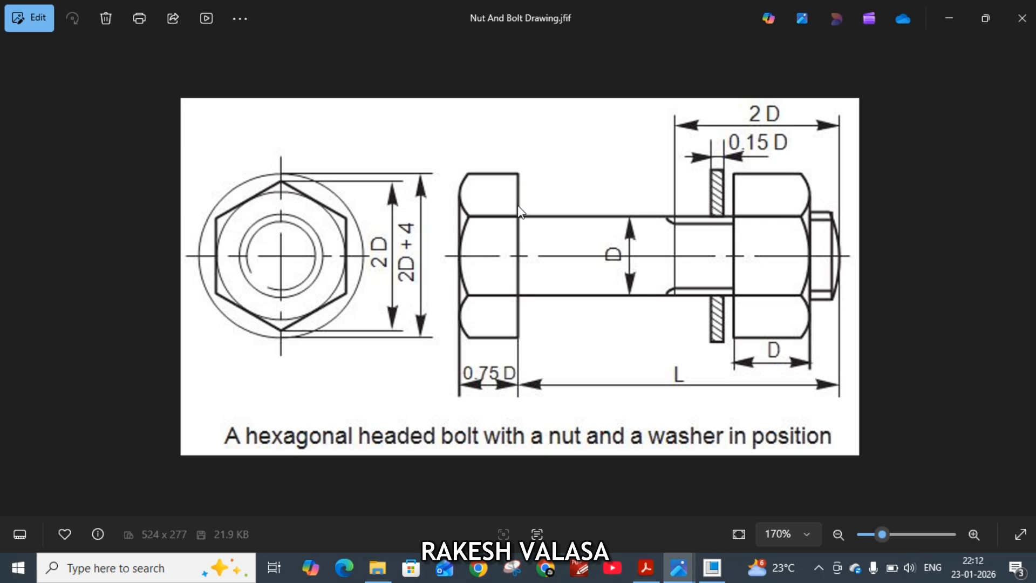
left_click(712, 568)
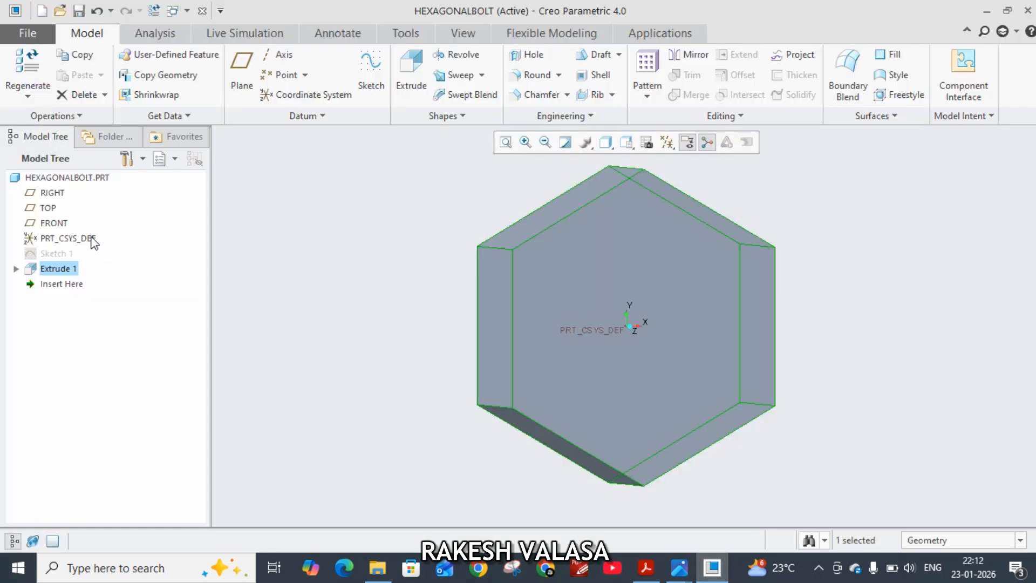
left_click(49, 210)
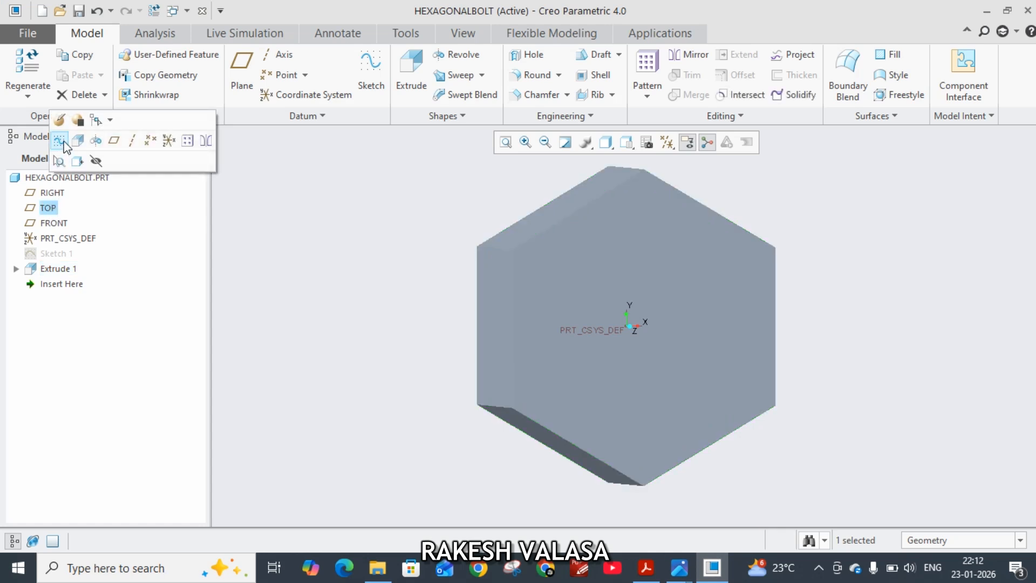
left_click(59, 142)
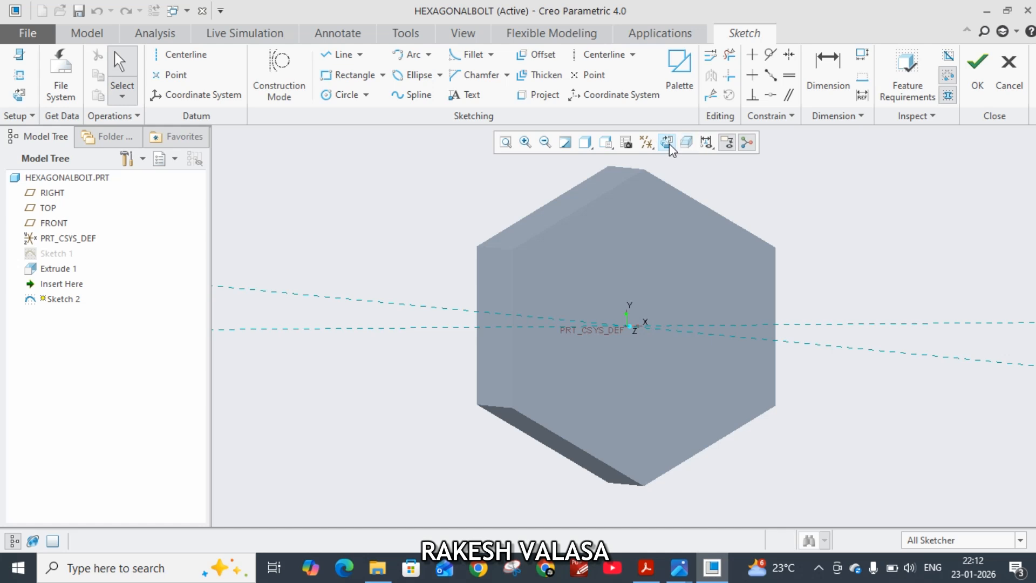
left_click(668, 143)
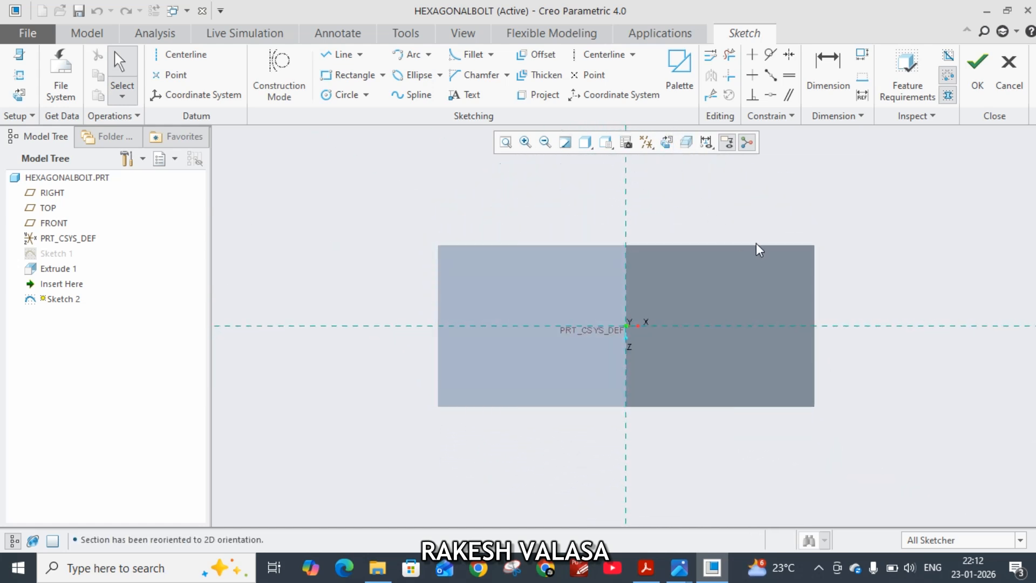
left_click(180, 56)
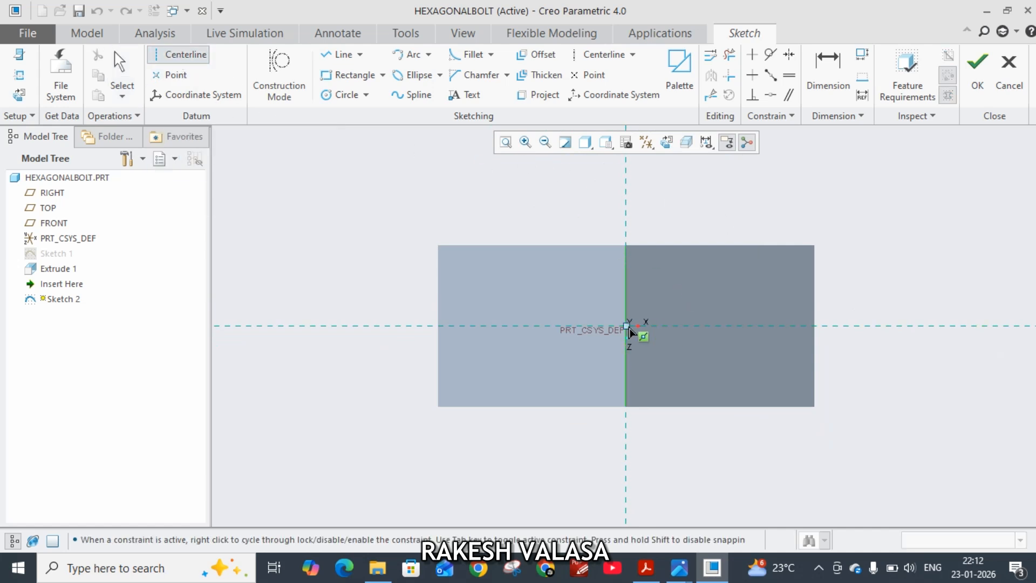
middle_click(692, 214)
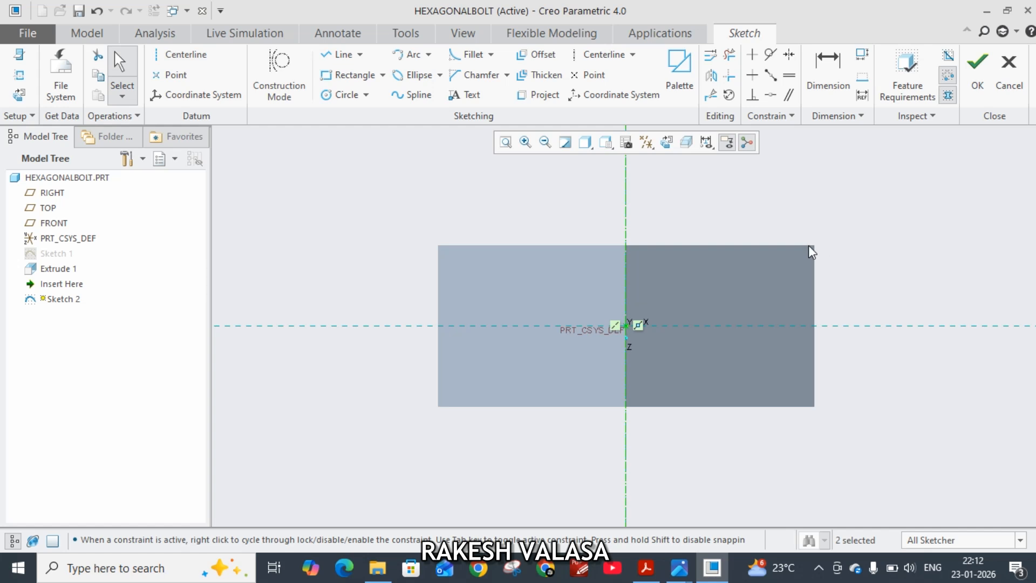
Sketch a closed right triangle about 3.55 mm wide and 2.01 mm high, extending outward from the head profile's upper outer corner
left_click(339, 60)
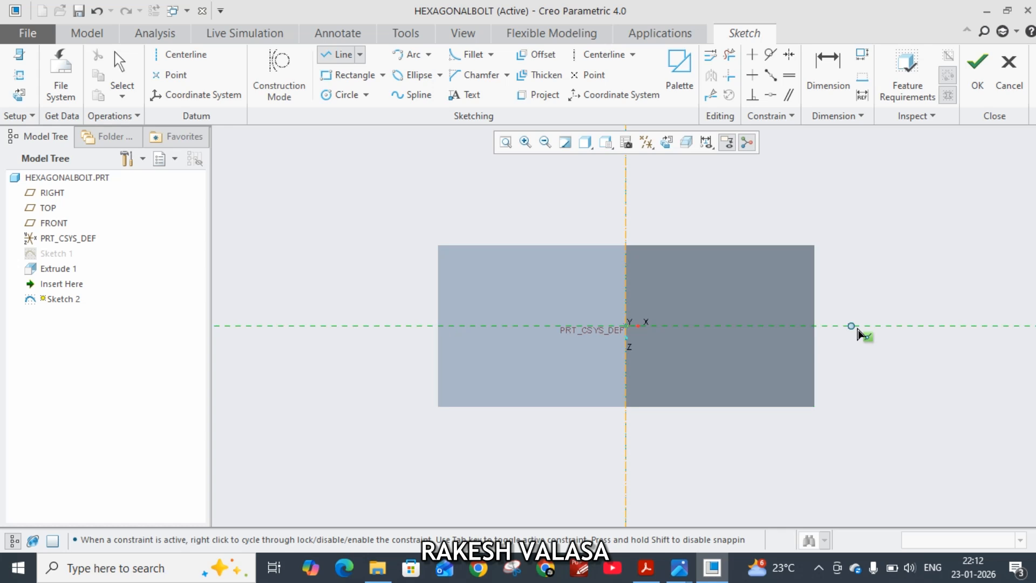
left_click(815, 246)
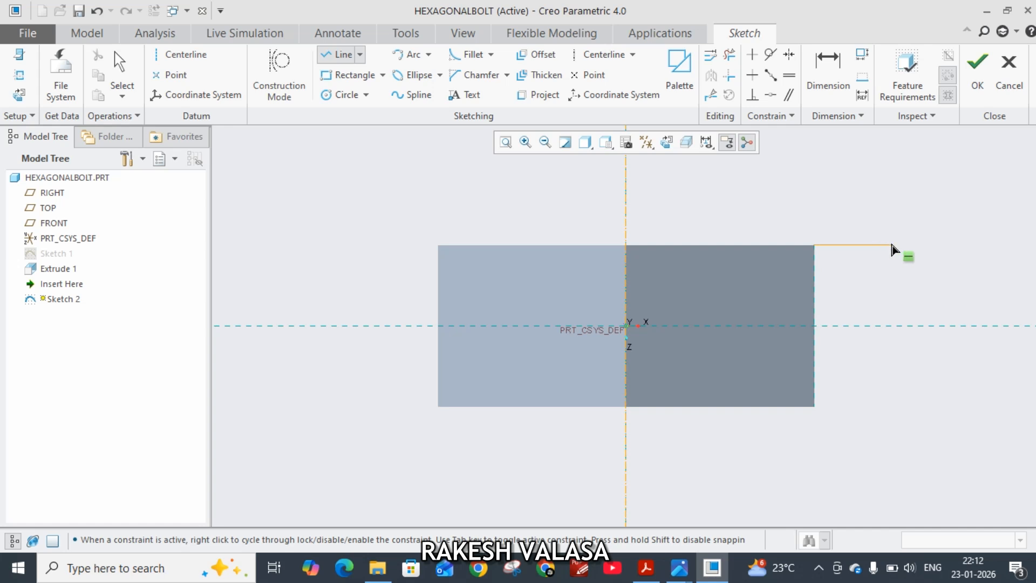
left_click(891, 246)
left_click(892, 288)
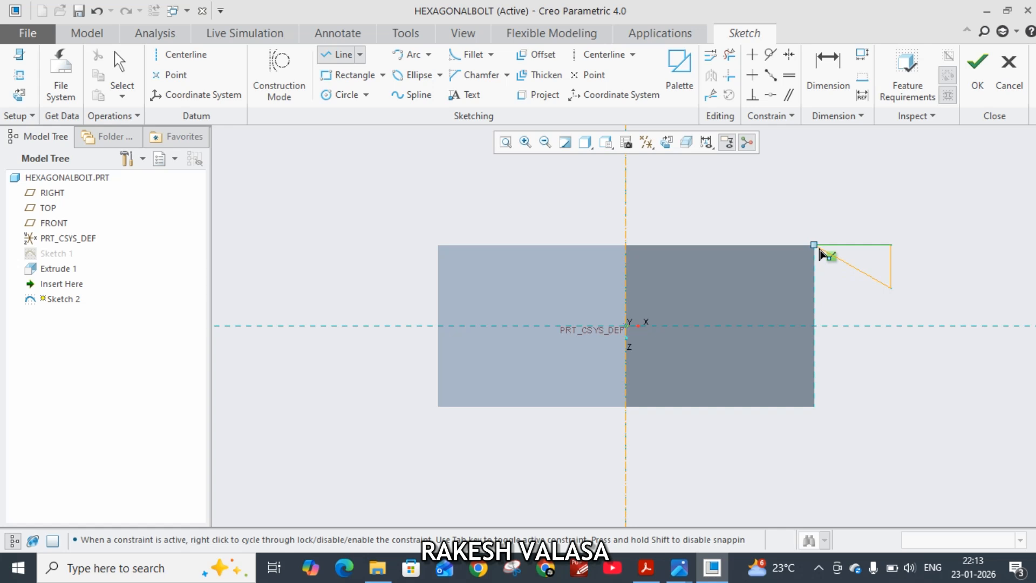
left_click(816, 246)
middle_click(853, 231)
middle_click(852, 230)
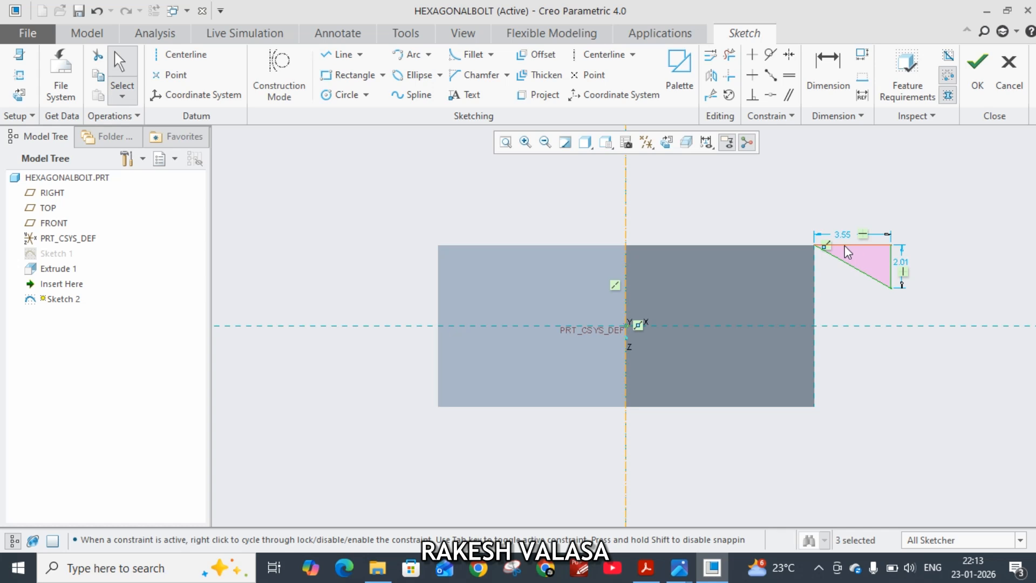
Set the length of the triangle's horizontal side to 2.5 mm
double_click(843, 234)
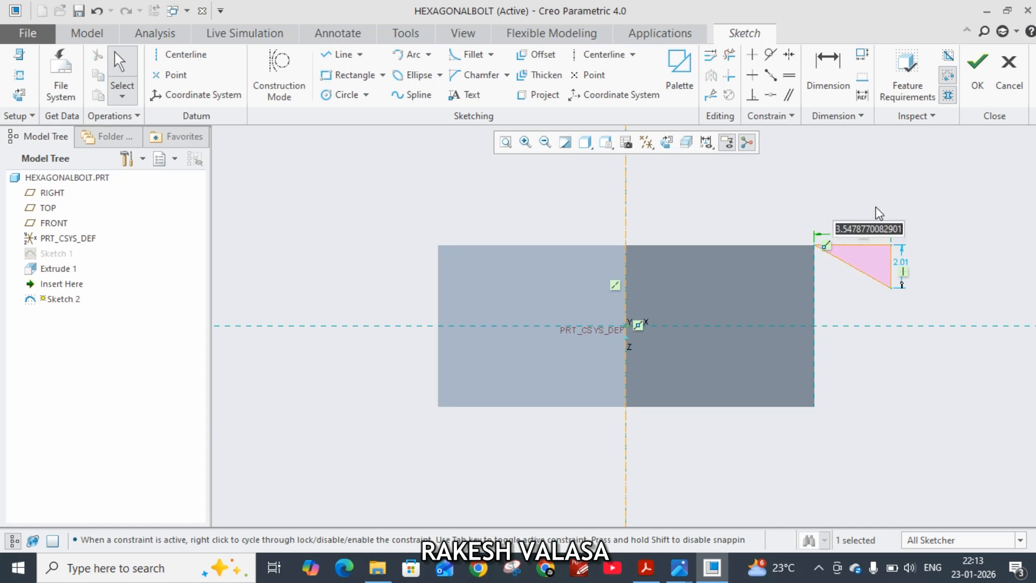
type("2.")
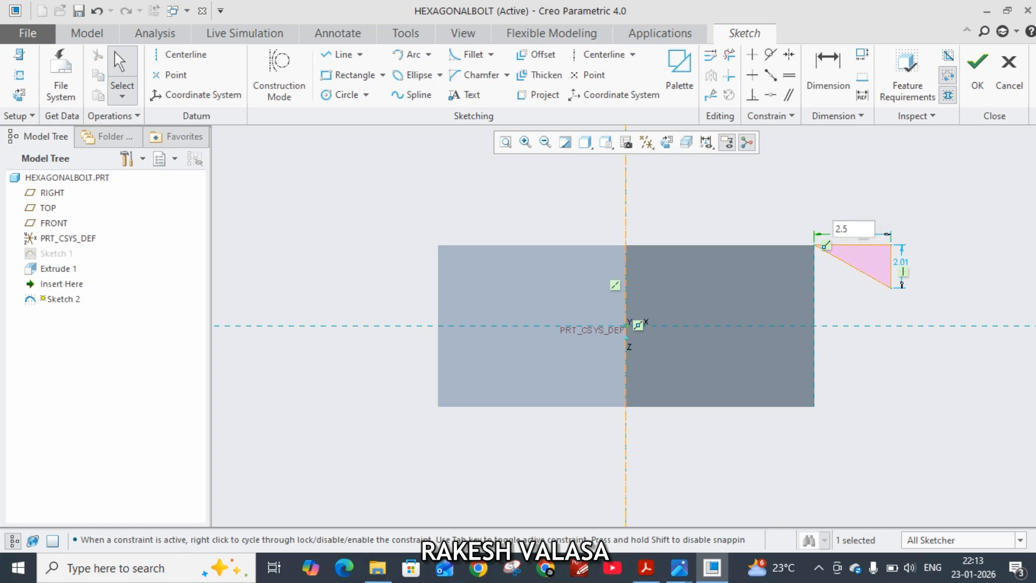
type("5")
key("Return")
Dimension the angle between the triangle's horizontal and sloped sides as 30 degrees and finish the sketch
left_click(832, 99)
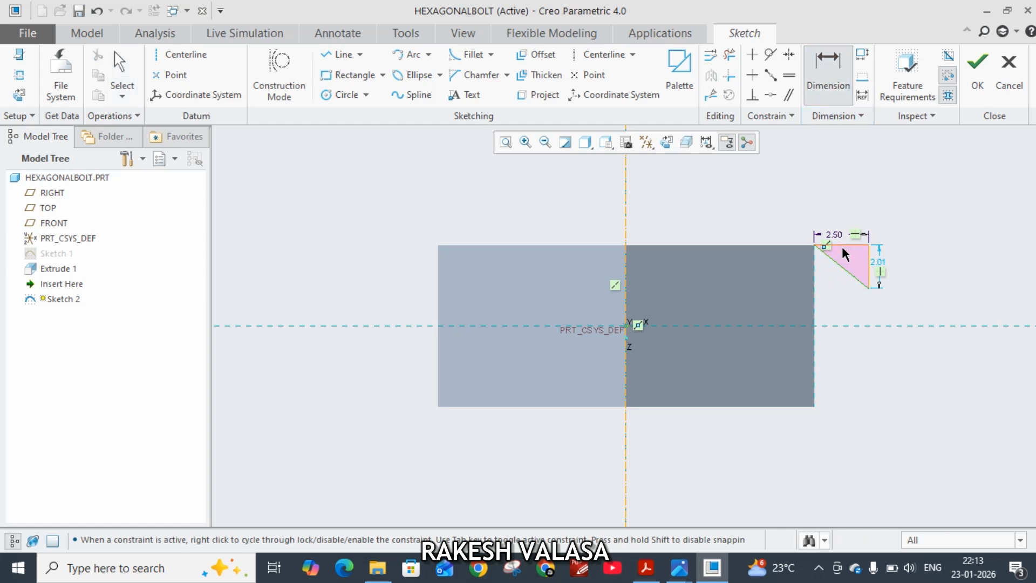
scroll(843, 253, "up", 2)
scroll(845, 254, "up", 1)
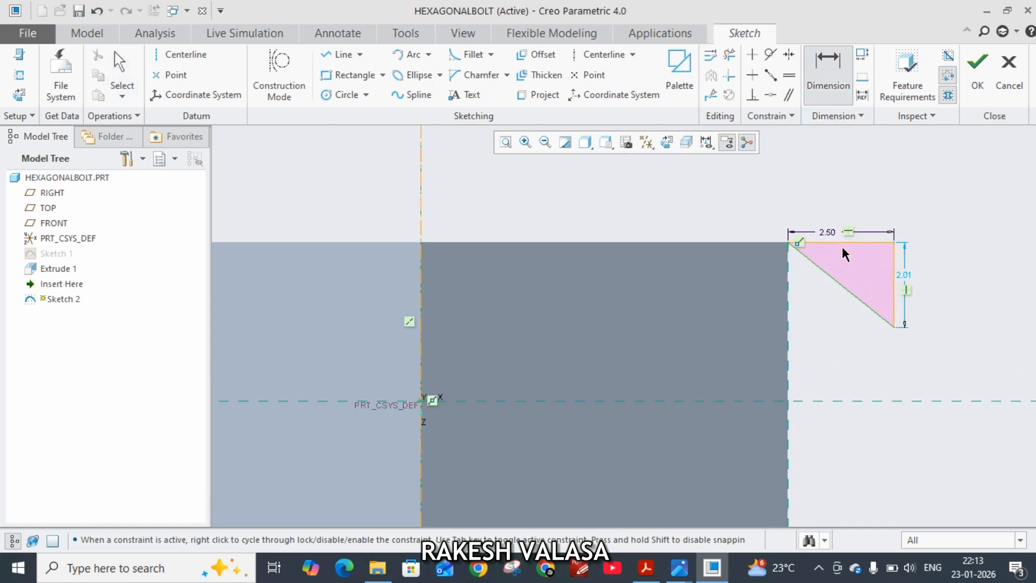
left_click(840, 284)
left_click(844, 244)
middle_click(847, 267)
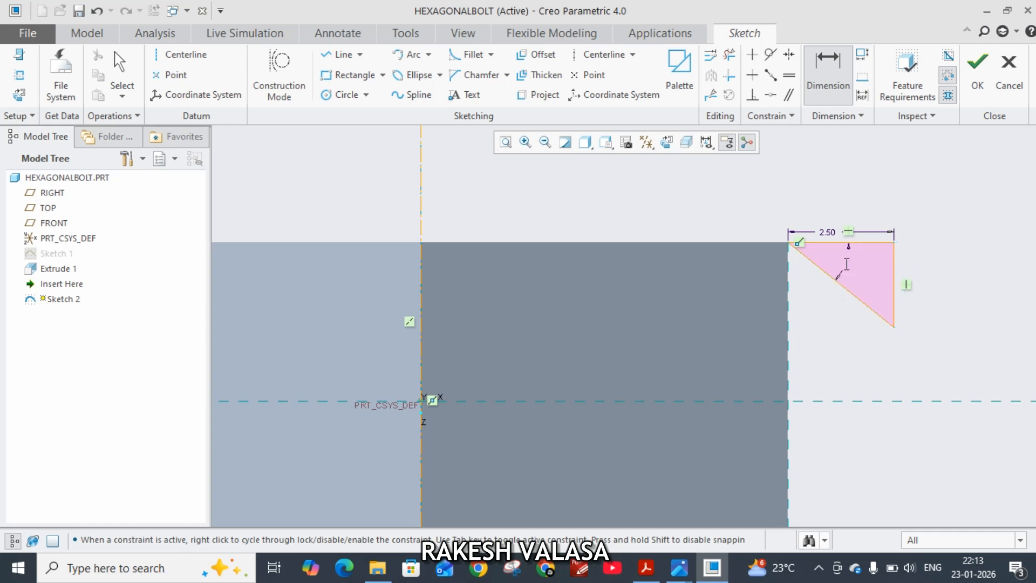
type("30")
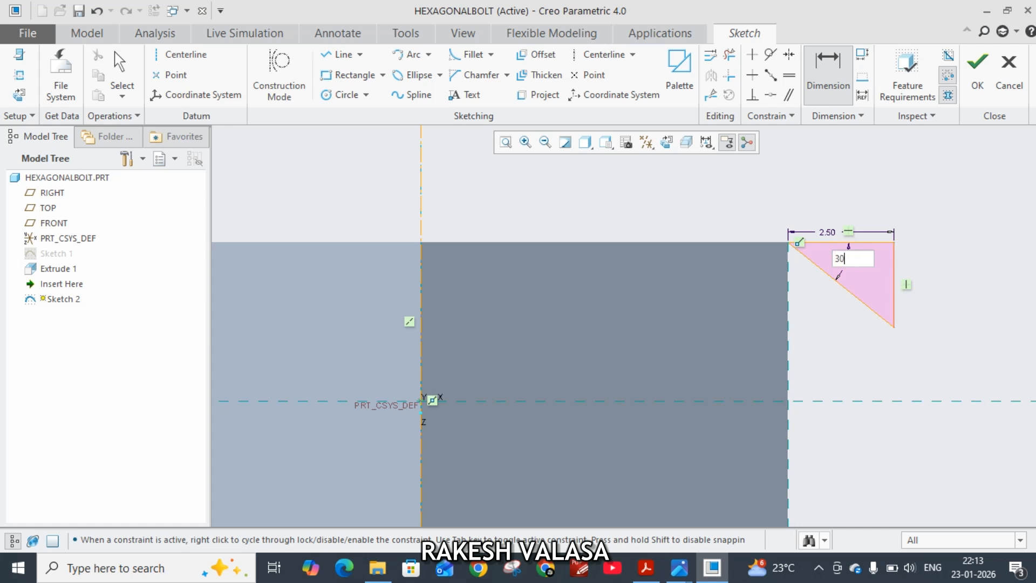
key("Return")
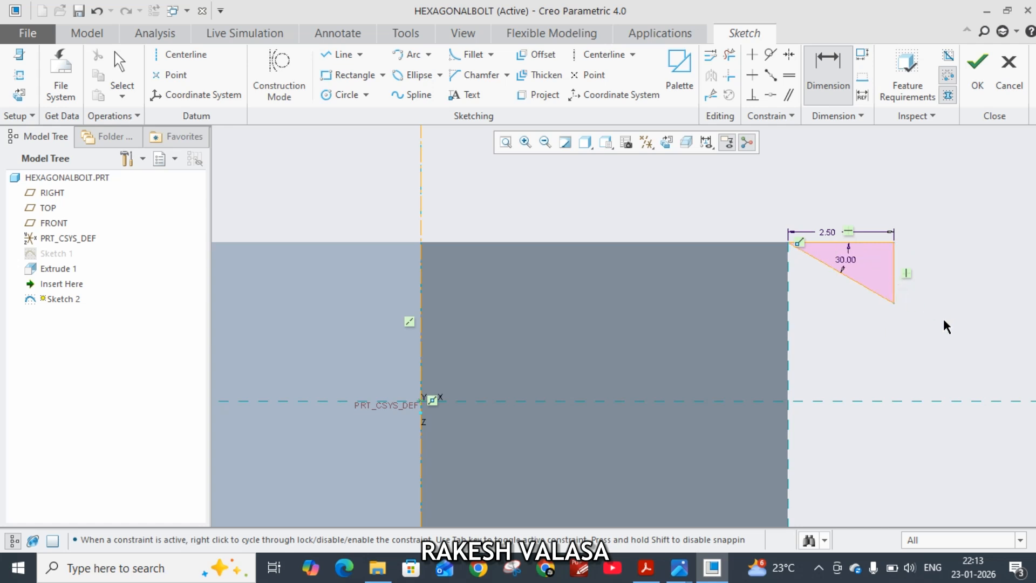
scroll(944, 319, "down", 2)
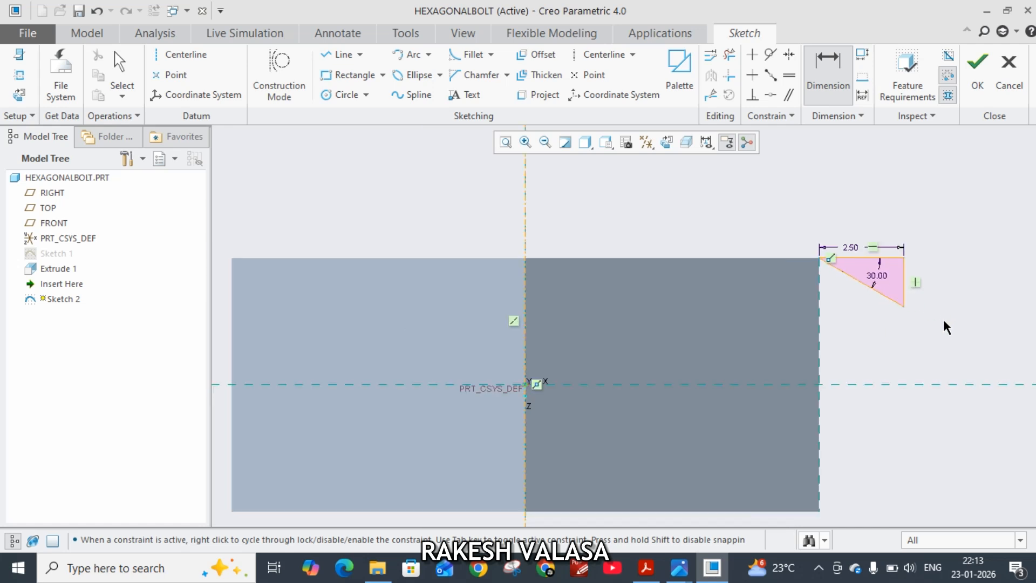
left_click(979, 67)
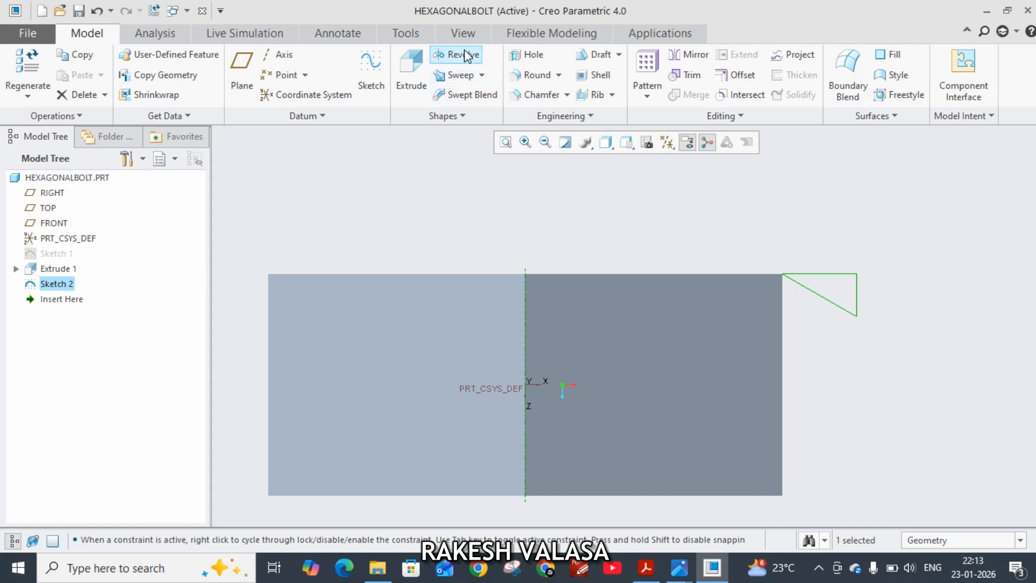
Revolve the triangle sketch 360 degrees about its centerline as a cut that chamfers the hexagonal head's corners
left_click(463, 56)
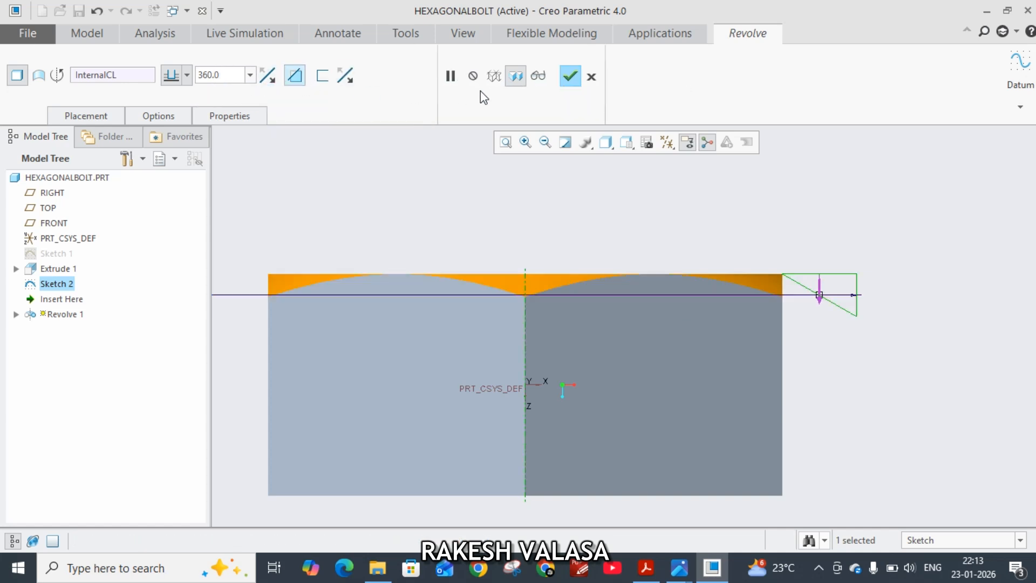
left_click(570, 76)
middle_click_drag(779, 292, 811, 322)
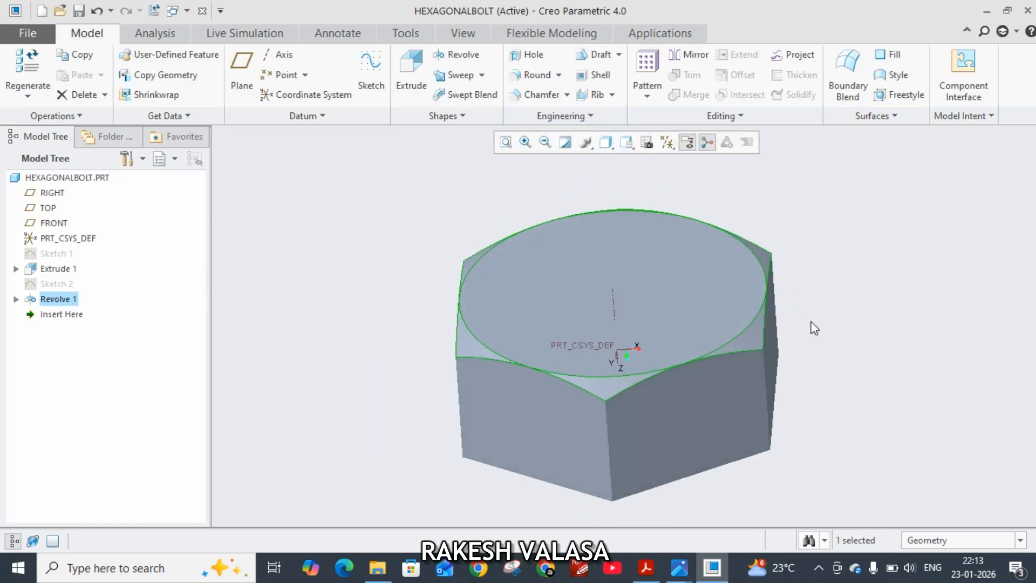
After consulting the Nut And Bolt Drawing image, start a sketch in sketch view on the head's flat, unchamfered hexagonal face
left_click(679, 568)
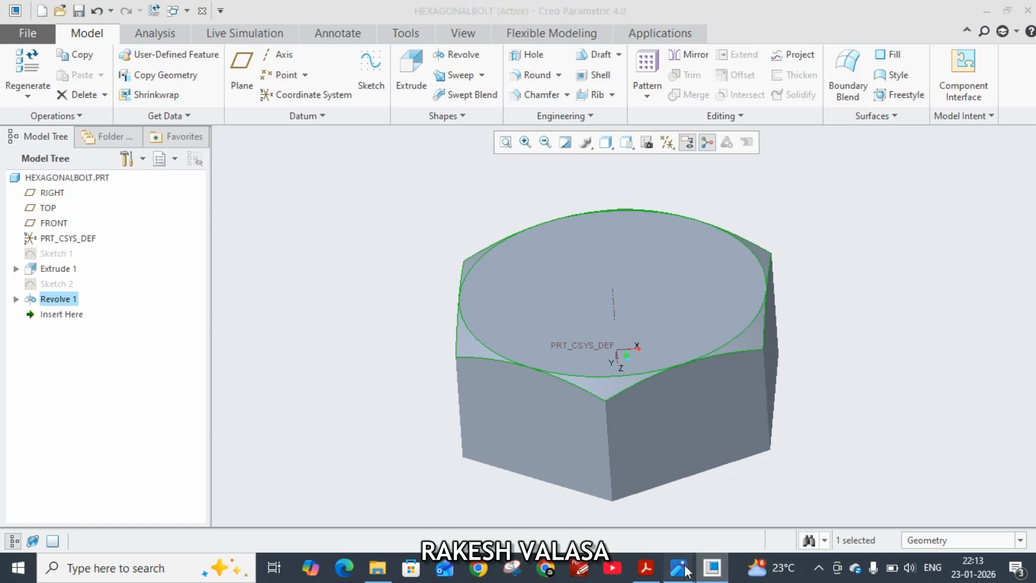
left_click(712, 521)
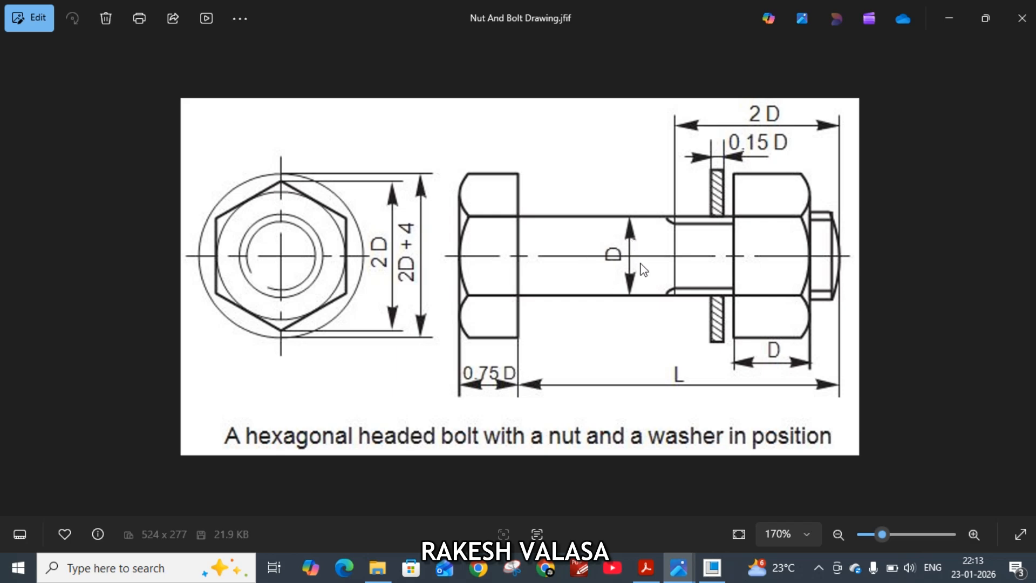
left_click(711, 566)
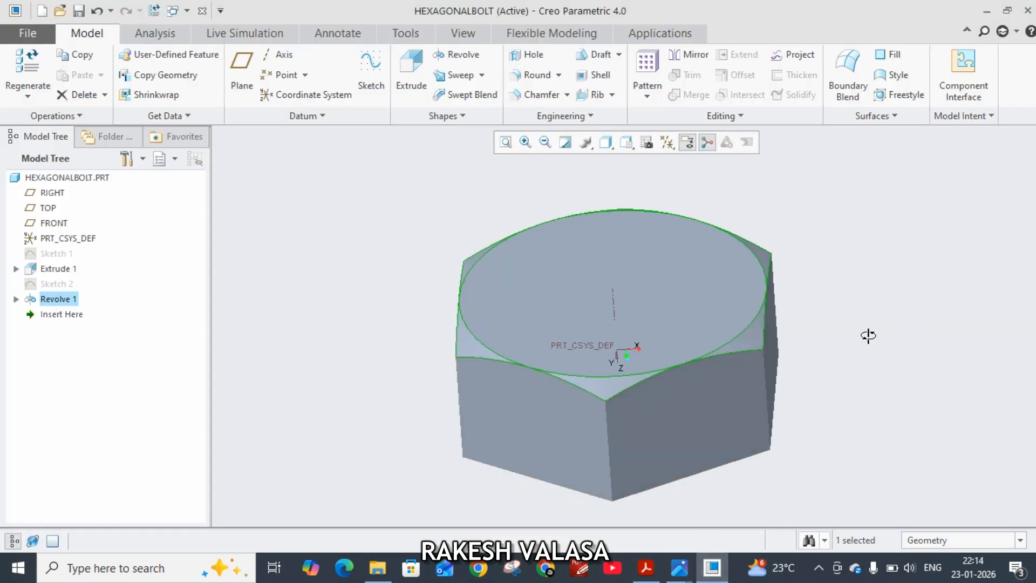
middle_click_drag(873, 353, 859, 289)
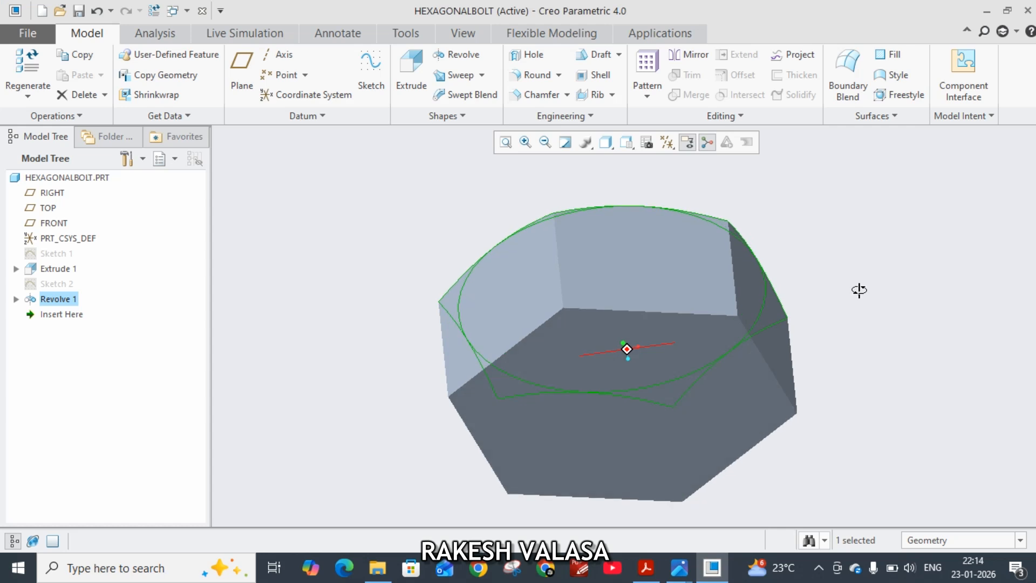
left_click(724, 421)
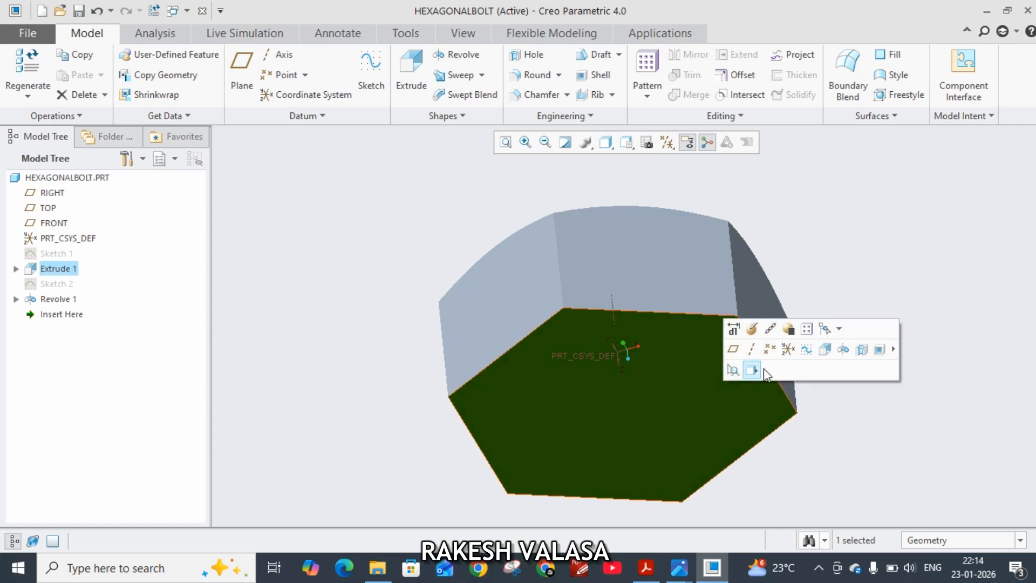
left_click(807, 350)
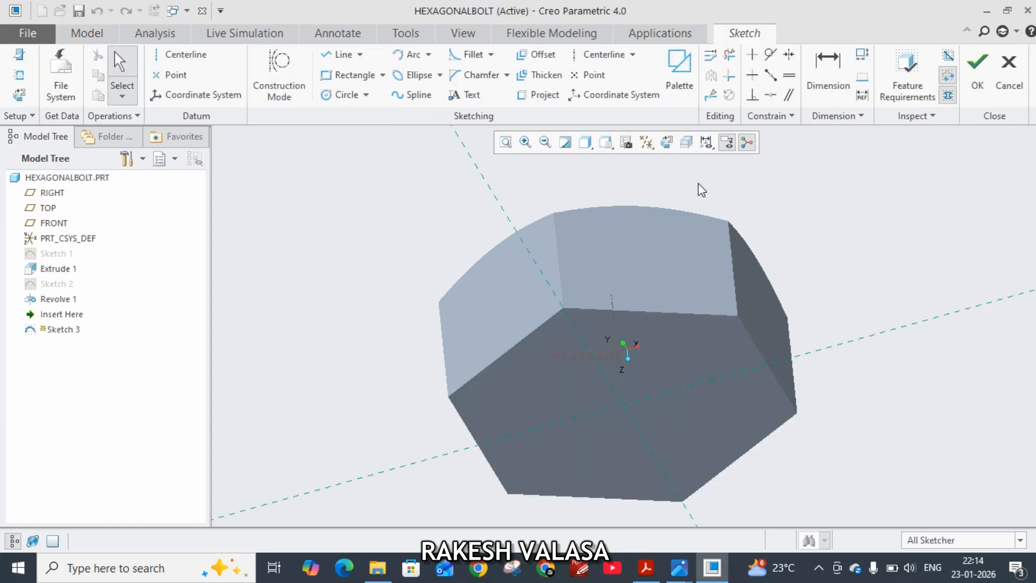
left_click(665, 145)
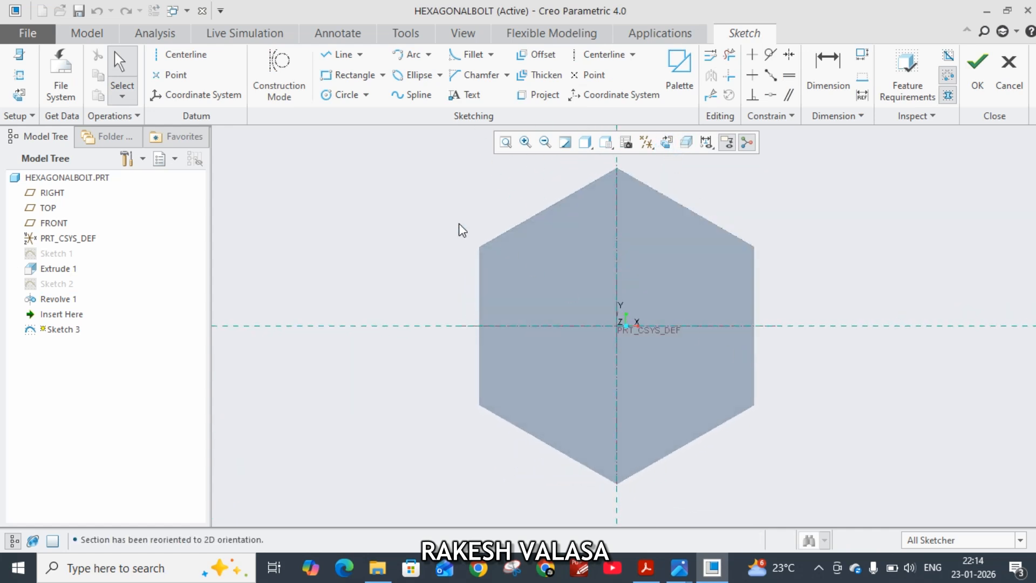
Sketch a circle centred on the origin, set its diameter to 10 mm and finish the sketch
left_click(332, 97)
left_click(616, 326)
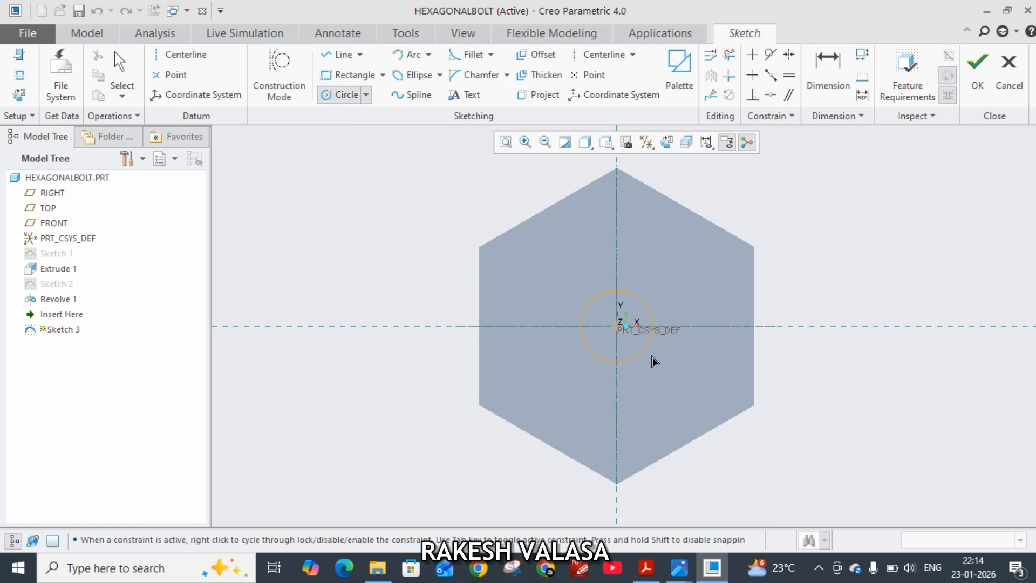
left_click(657, 366)
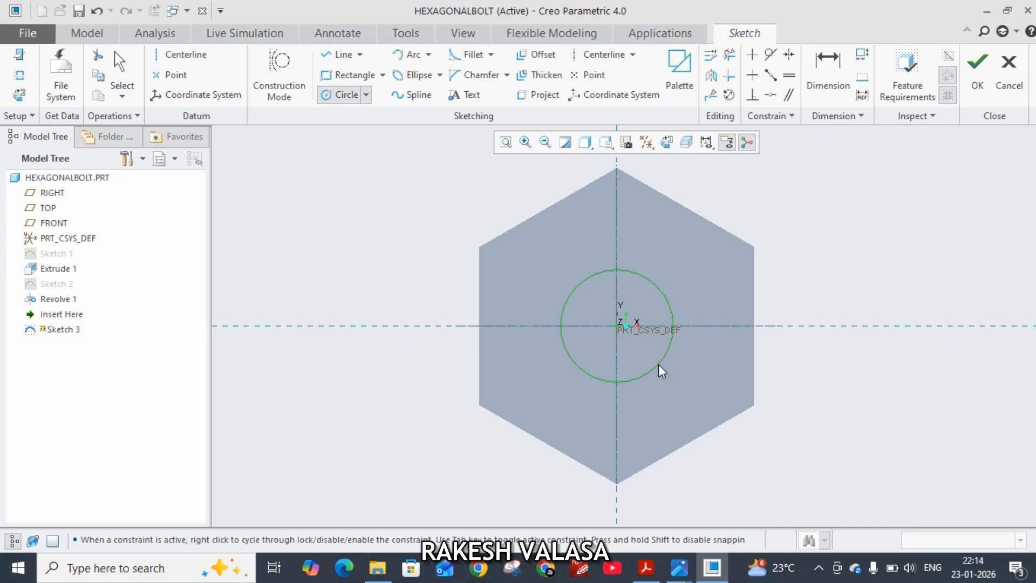
middle_click(848, 413)
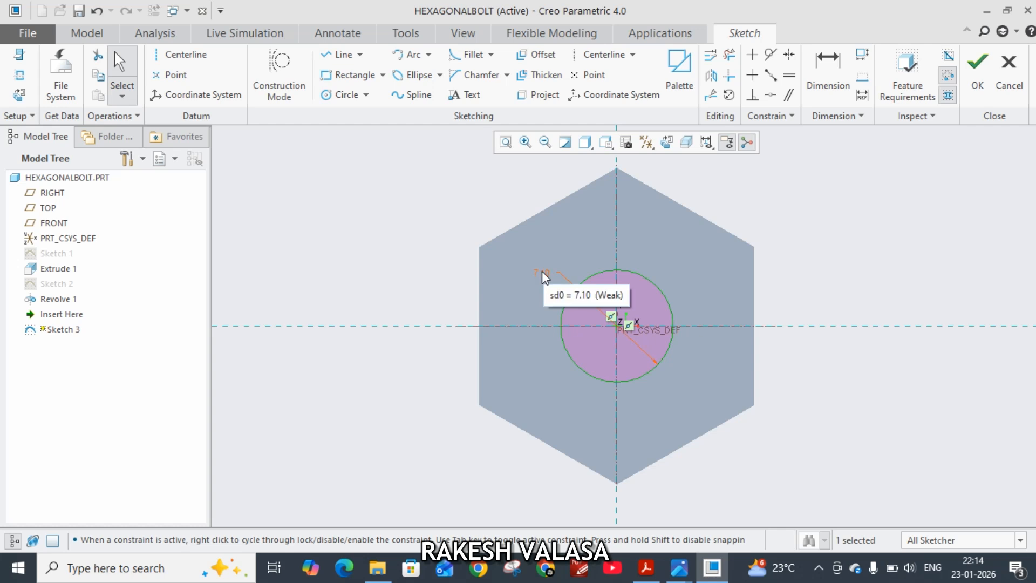
left_click_drag(531, 271, 456, 276)
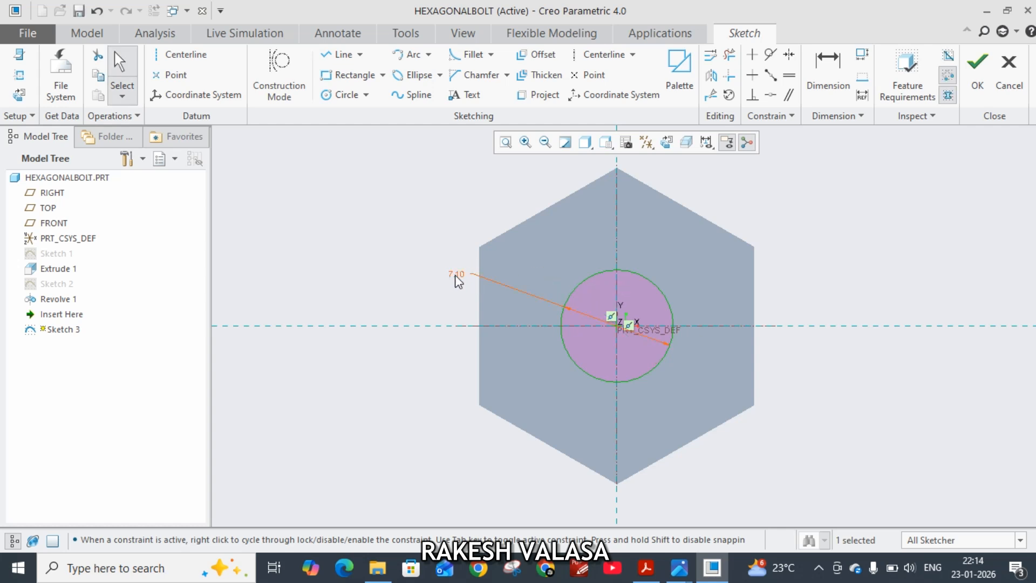
double_click(455, 274)
type("10")
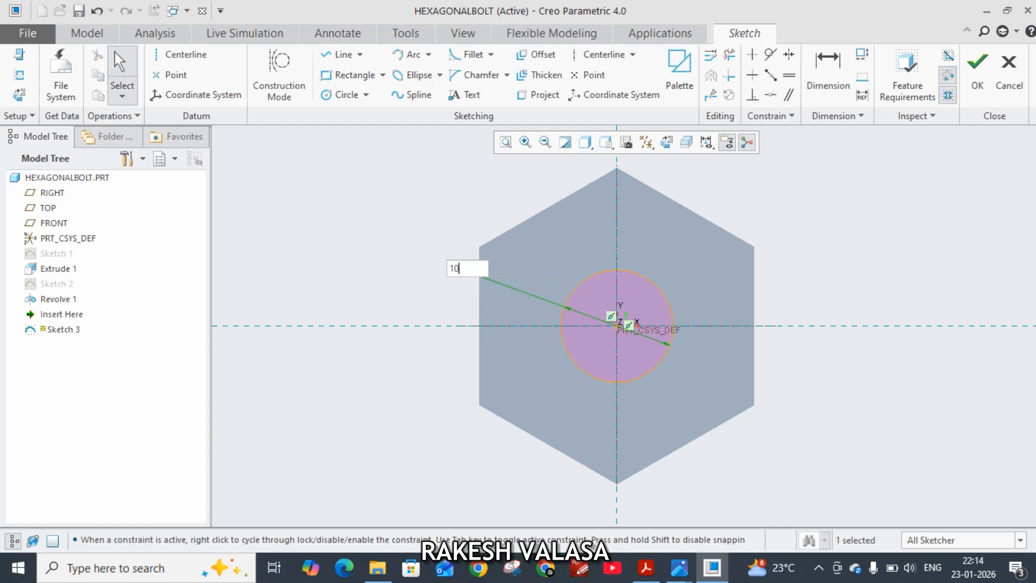
key("Return")
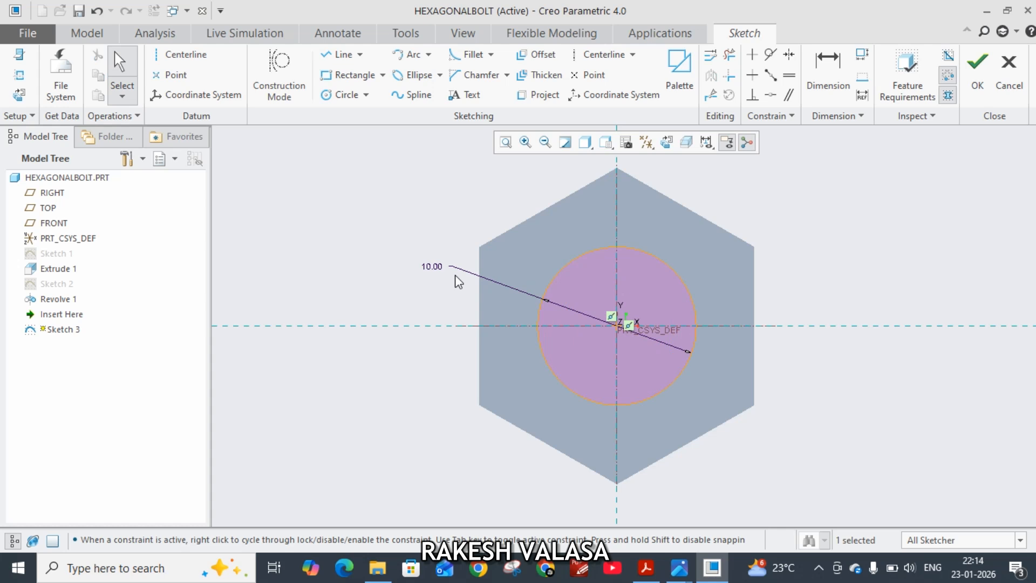
left_click(978, 67)
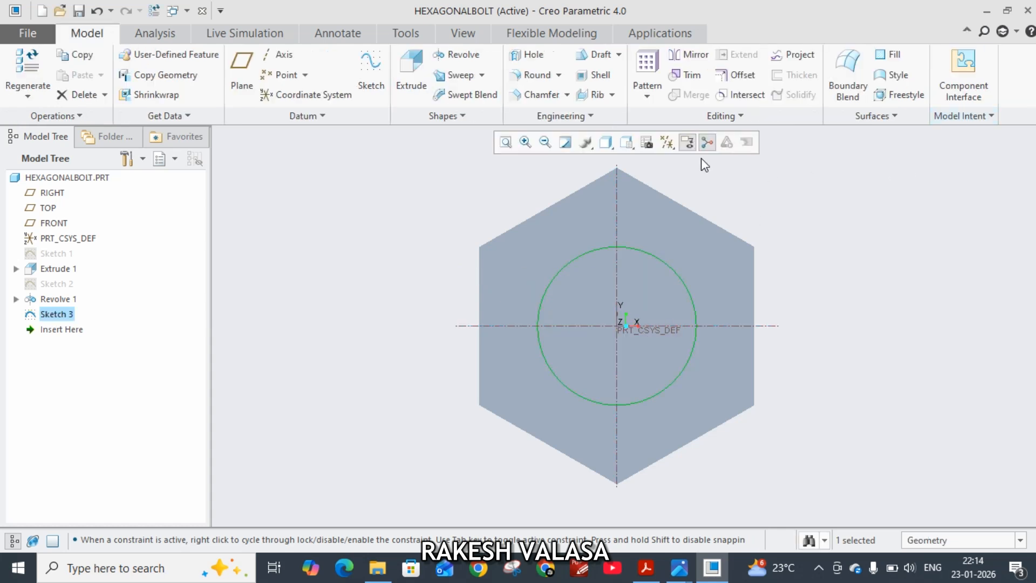
Extrude the circle 40 mm outward from the head to form the shank, and compare it with the Nut And Bolt Drawing image
left_click(412, 73)
key("ctrl+d")
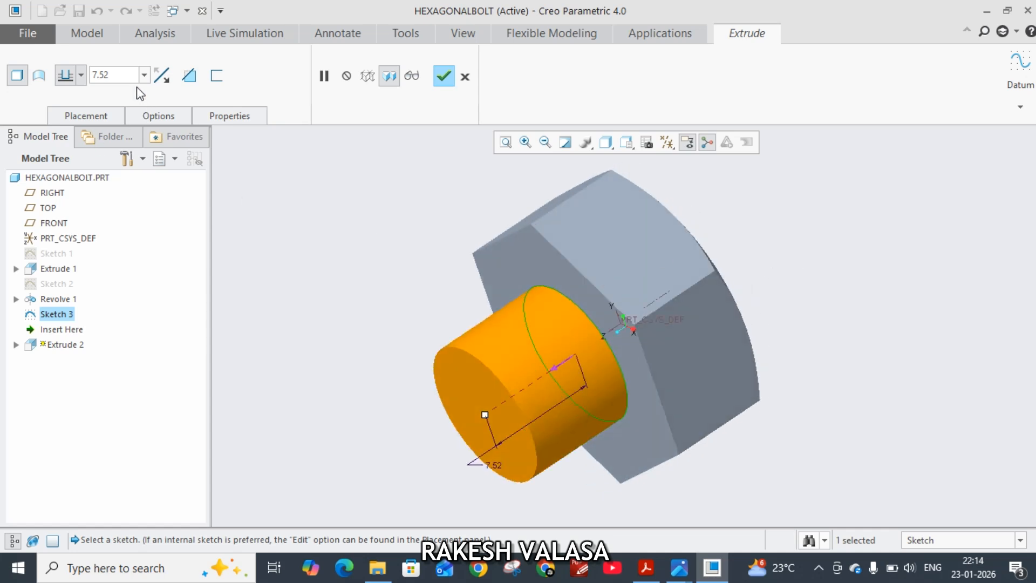
double_click(128, 78)
type("4")
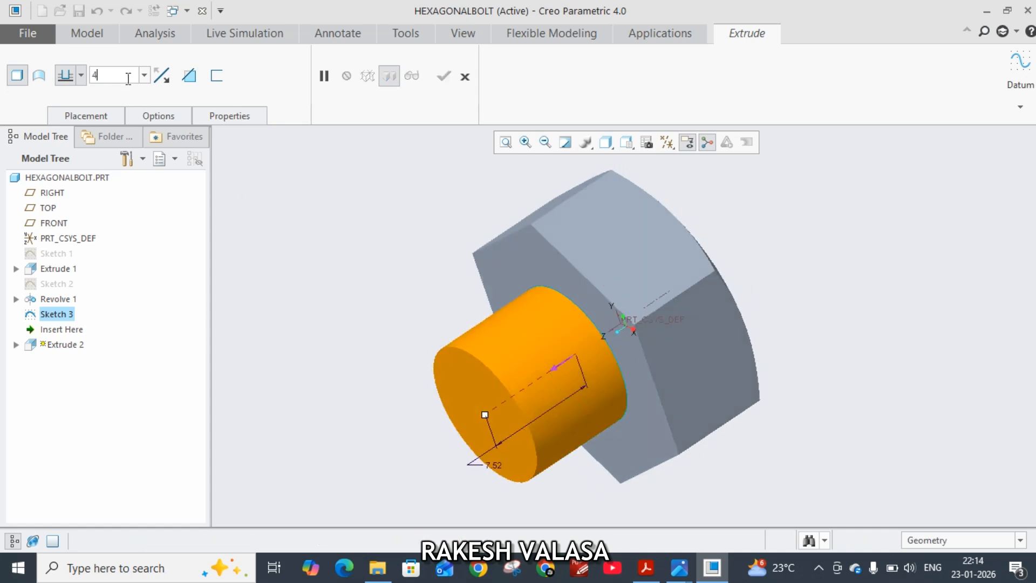
type("0")
key("Return")
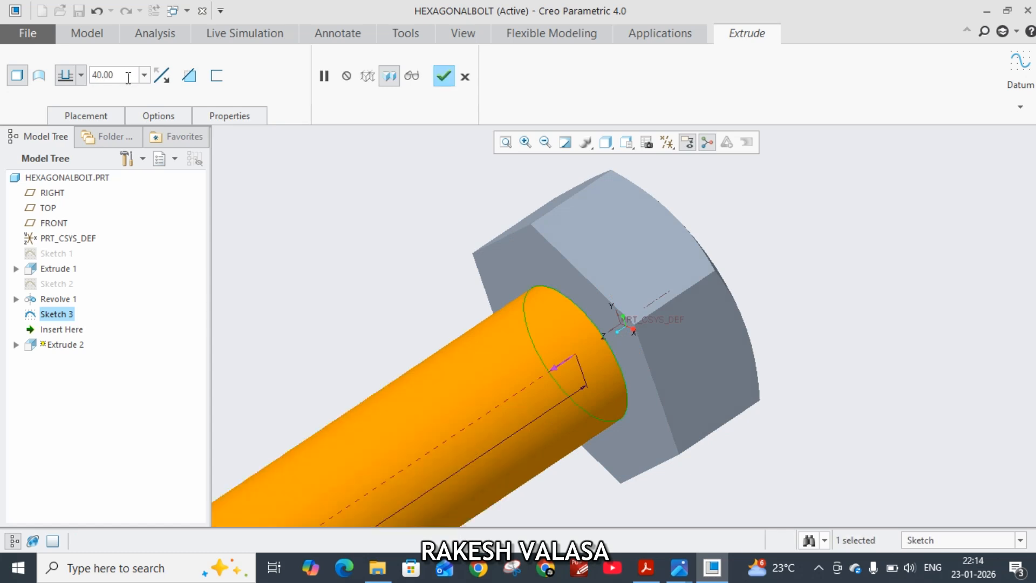
left_click(444, 76)
scroll(779, 268, "down", 3)
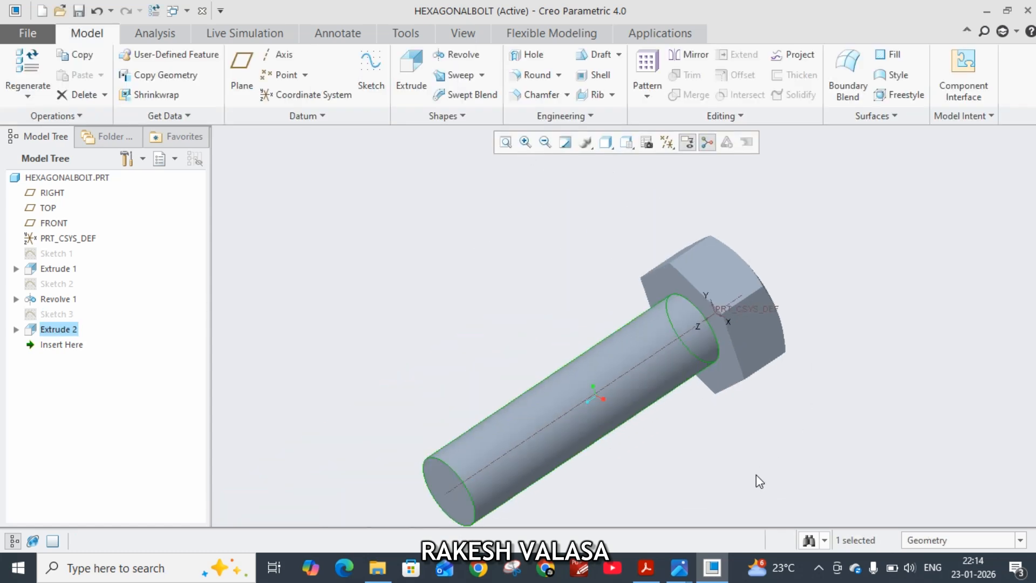
left_click(679, 564)
left_click(727, 517)
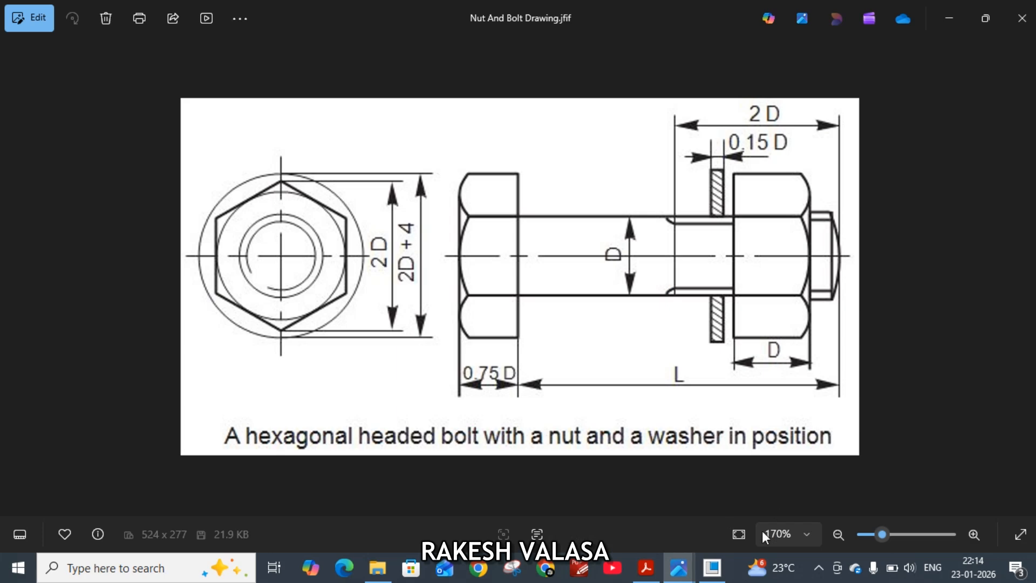
left_click(712, 567)
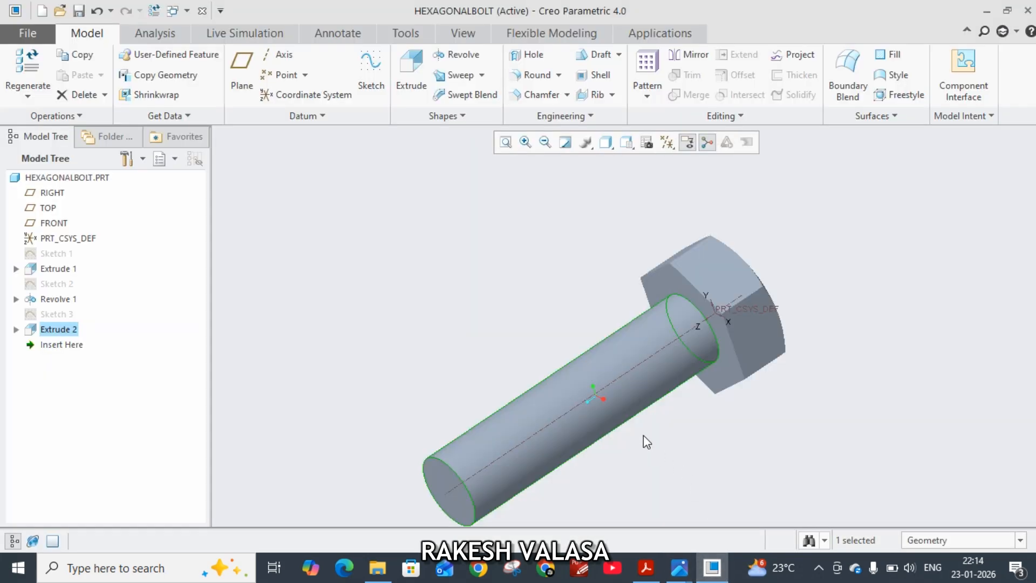
Chamfer the circular edge at the shank's free end with a D x D chamfer of 1 mm
left_click(537, 96)
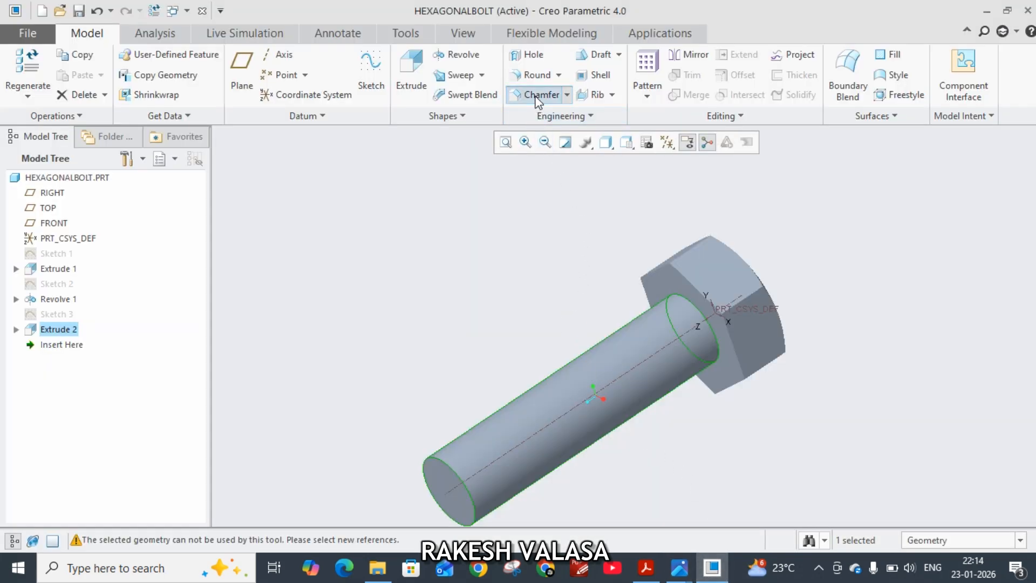
left_click(456, 478)
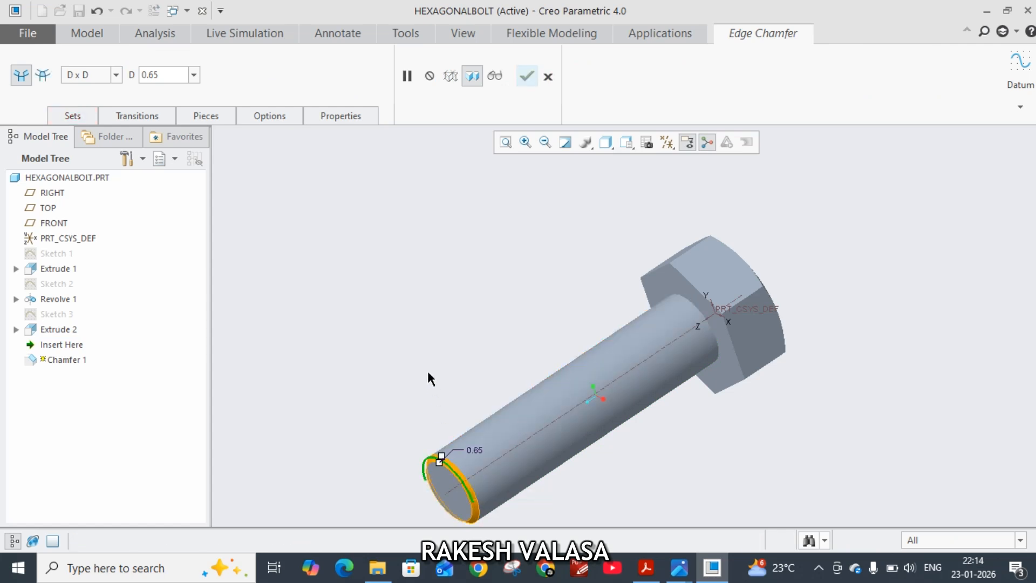
double_click(169, 78)
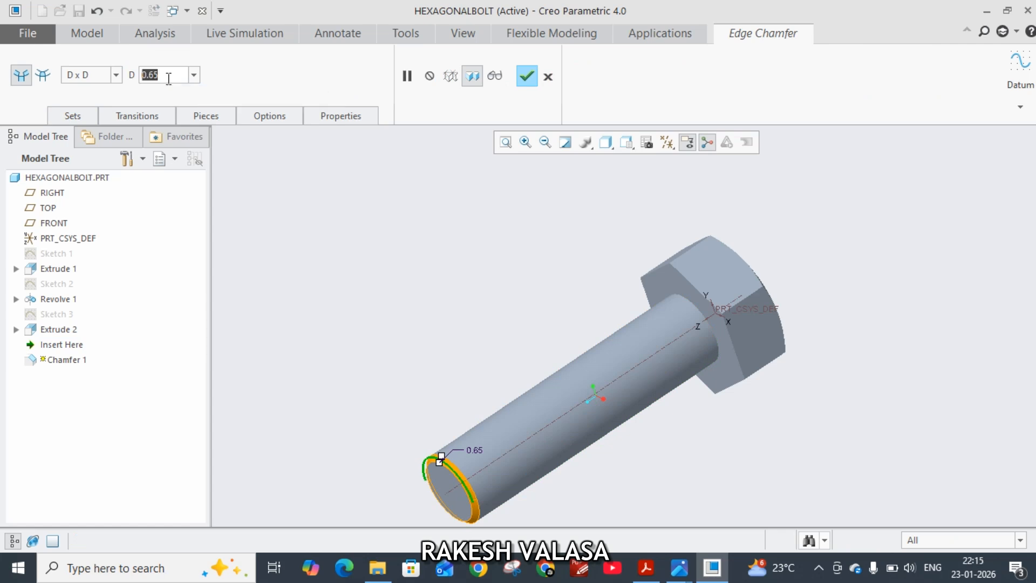
type("1")
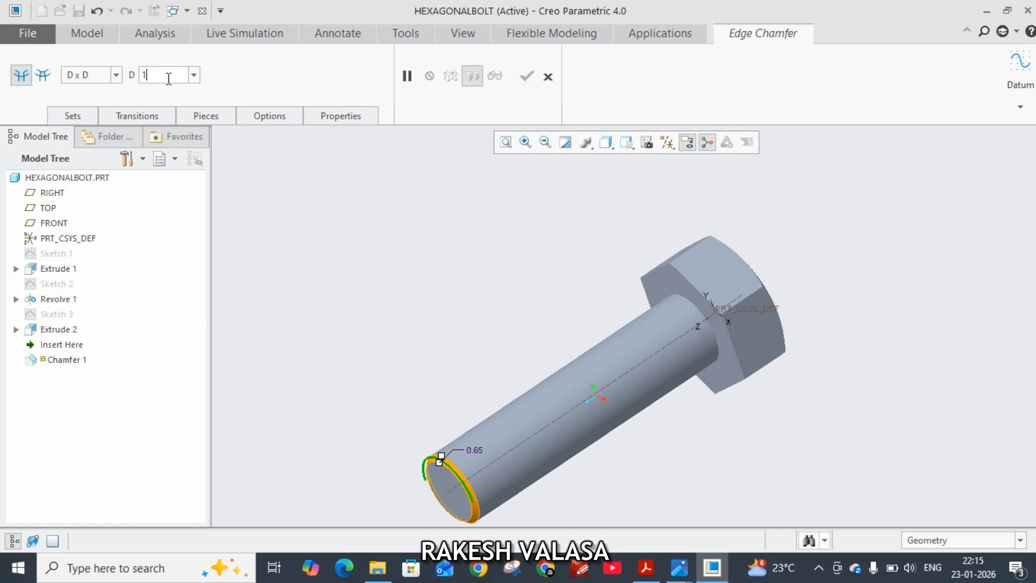
key("Return")
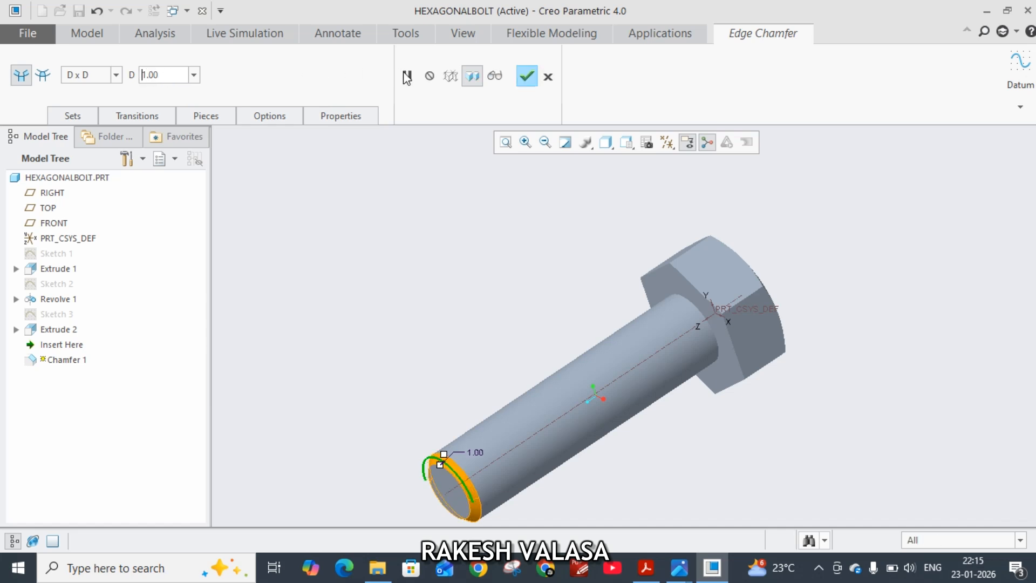
left_click(529, 80)
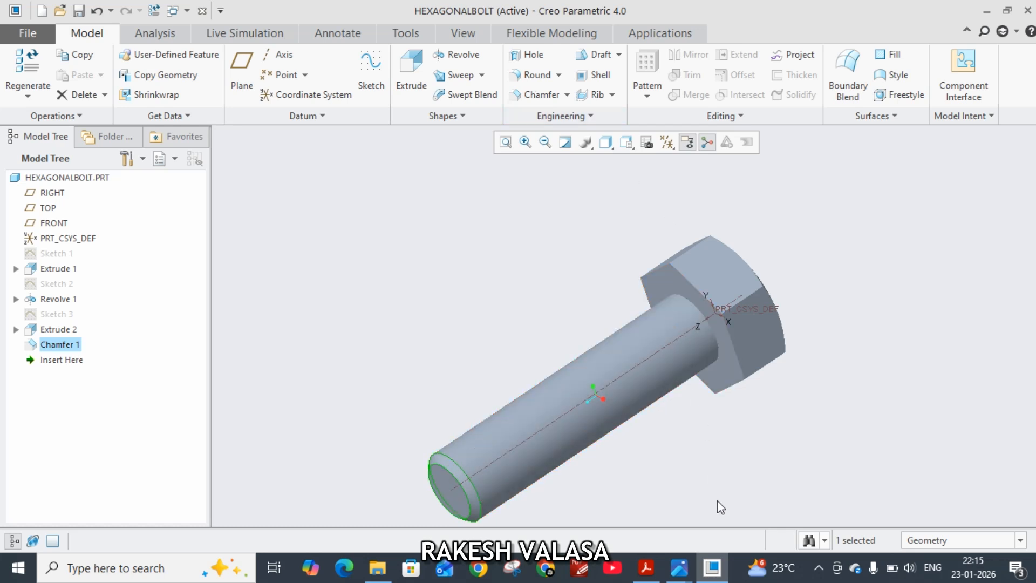
After consulting the Nut And Bolt Drawing image, start a Helical Sweep and open its profile sketch on the TOP plane in sketch view
mouse_move(681, 570)
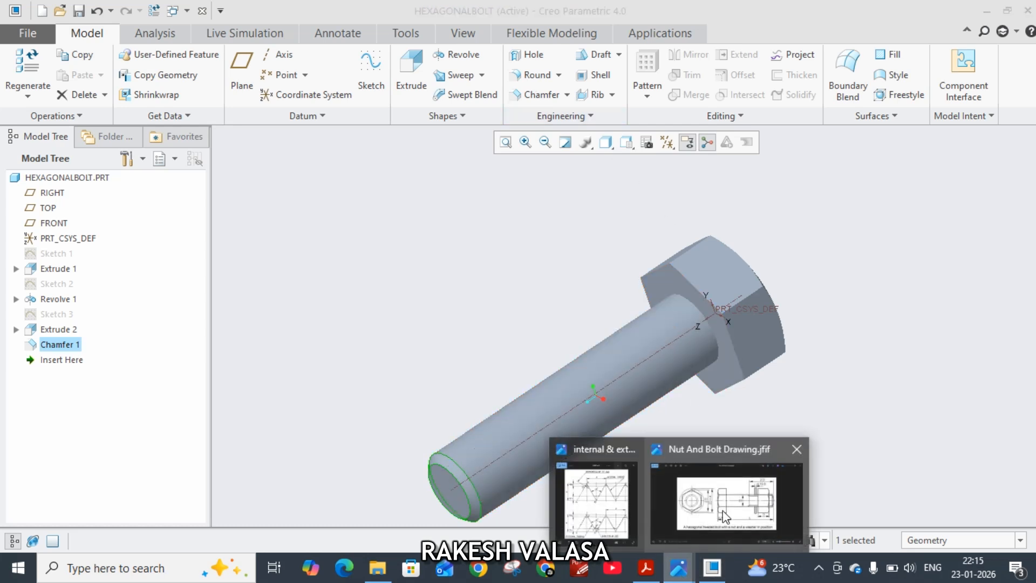
left_click(722, 509)
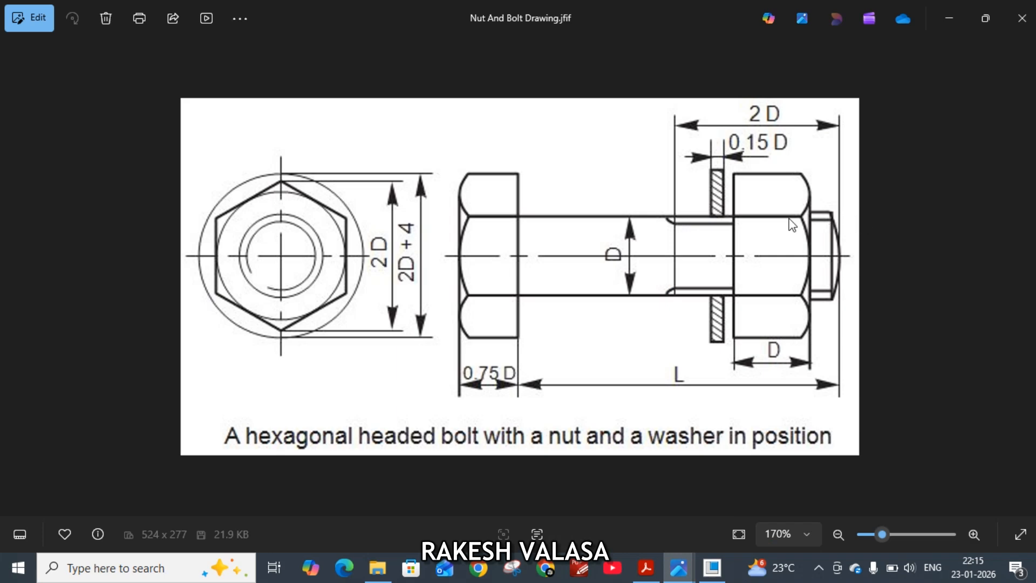
left_click(724, 565)
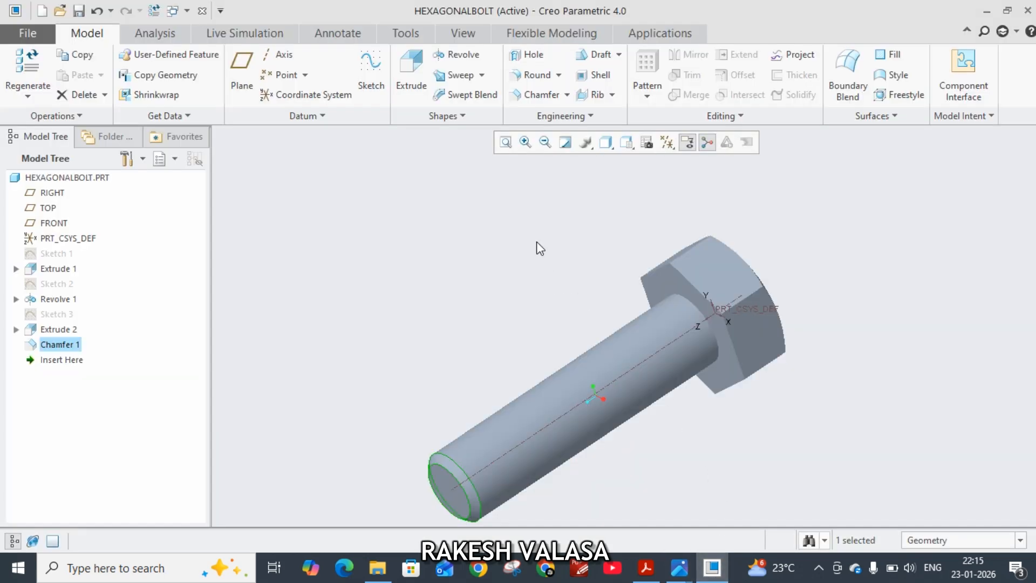
left_click(482, 75)
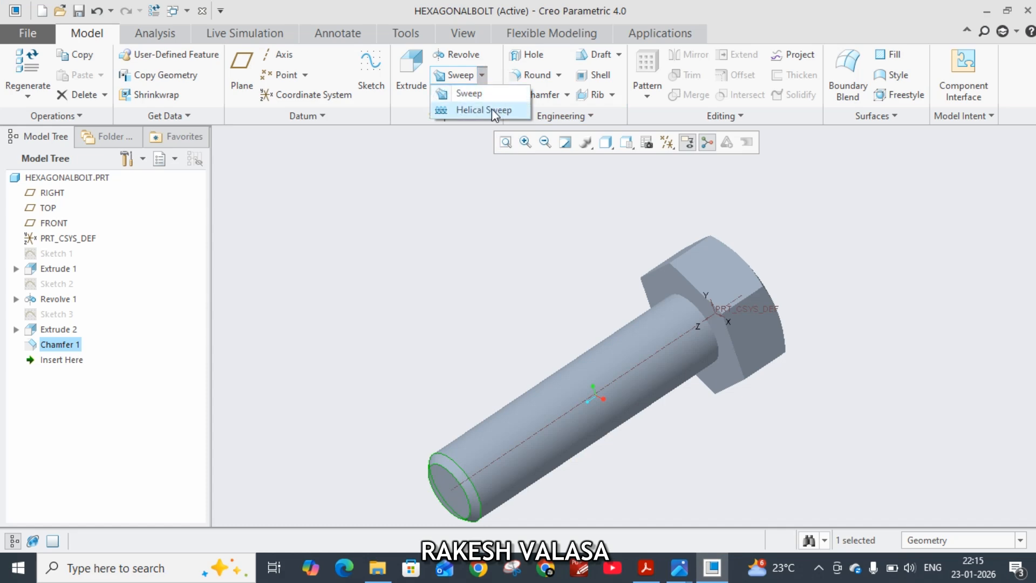
left_click(491, 110)
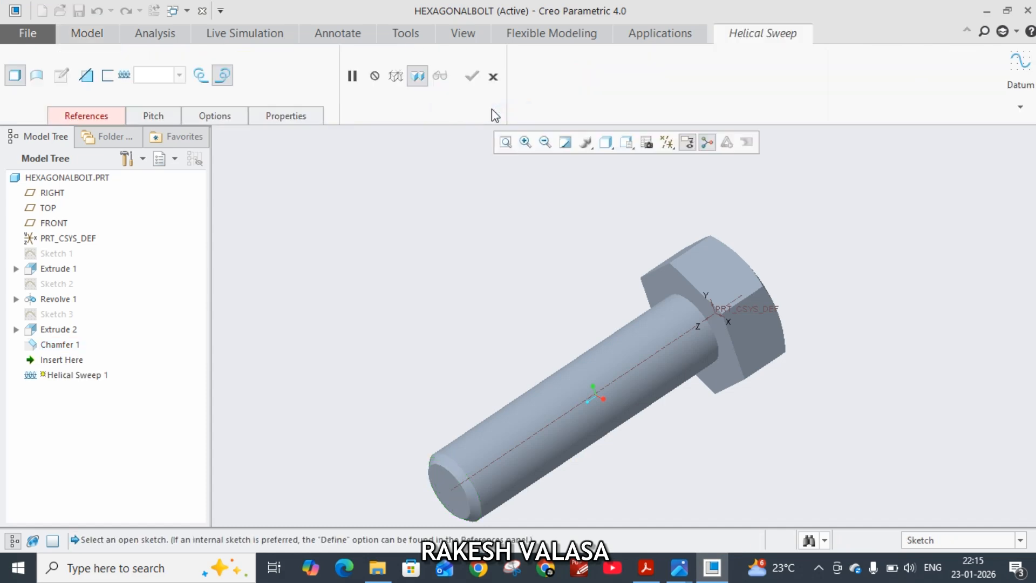
left_click(101, 117)
left_click(177, 181)
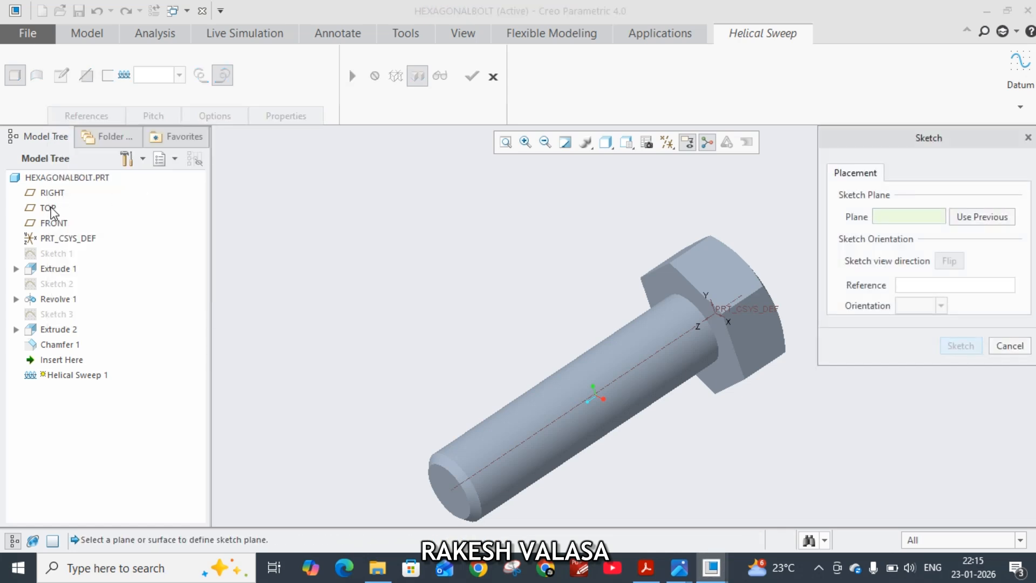
left_click(49, 208)
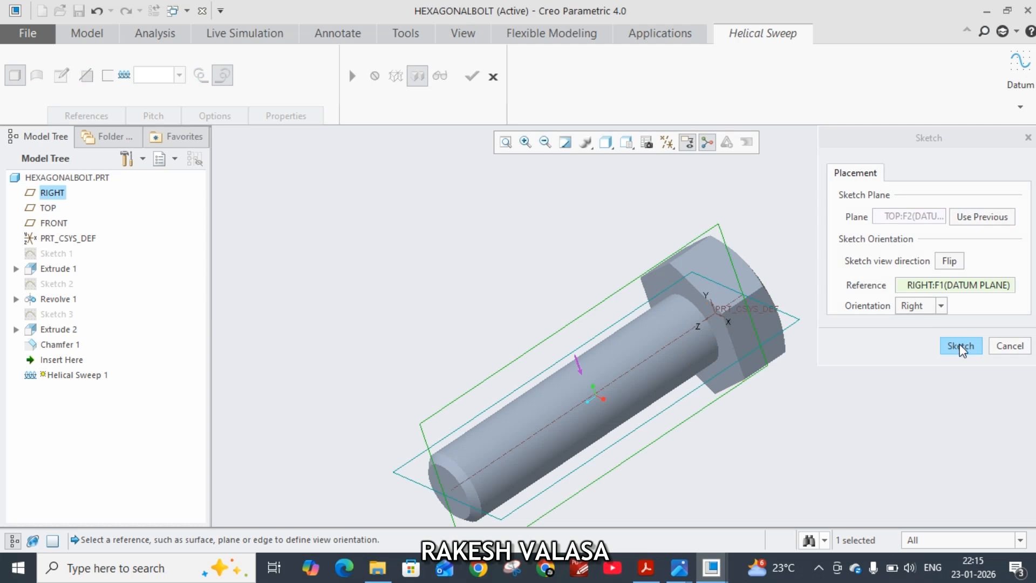
left_click(961, 347)
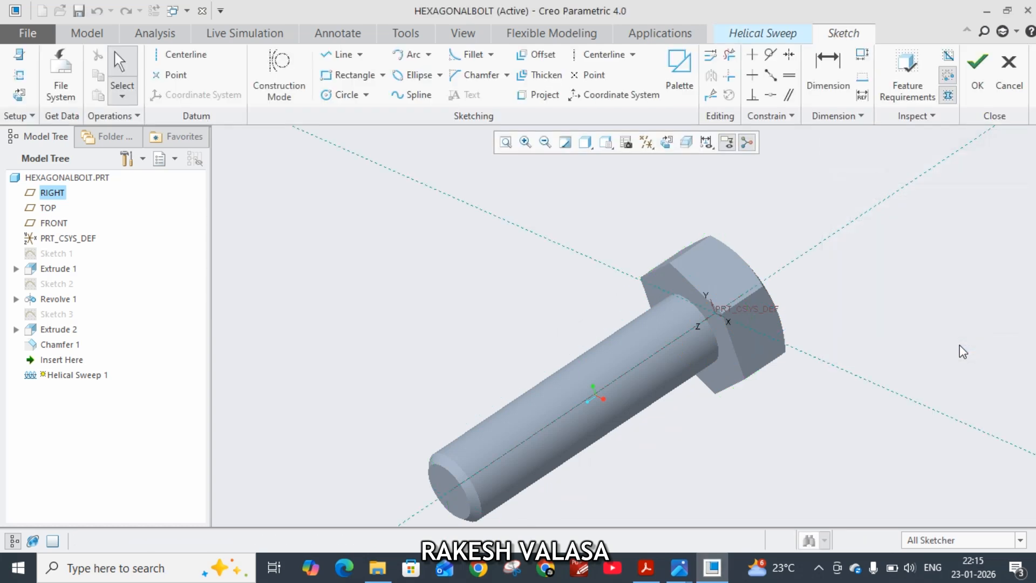
left_click(667, 142)
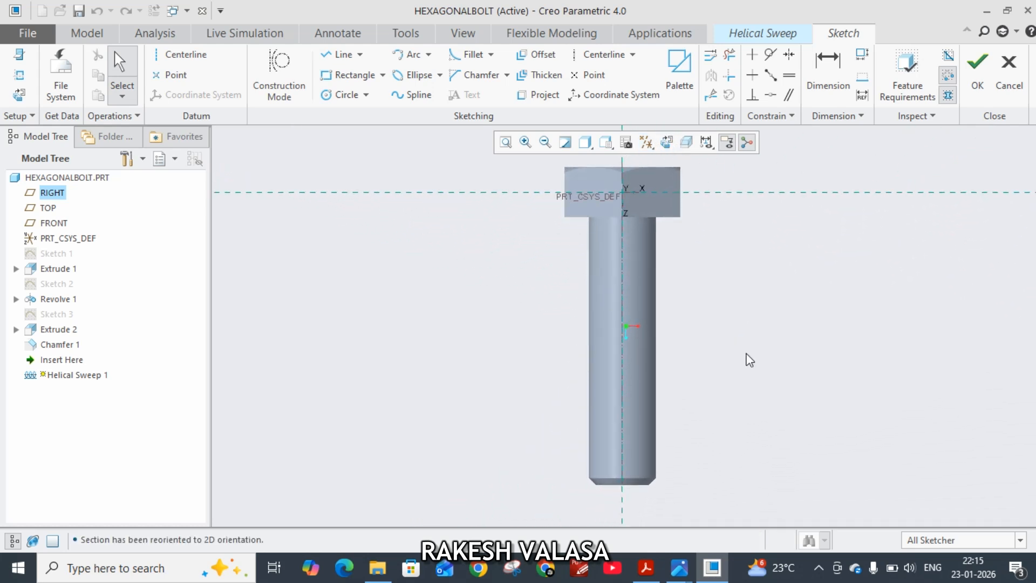
Sketch a vertical centerline along the shank's axis and add the shank's end face as a sketch reference
left_click(200, 64)
left_click(622, 328)
left_click(622, 362)
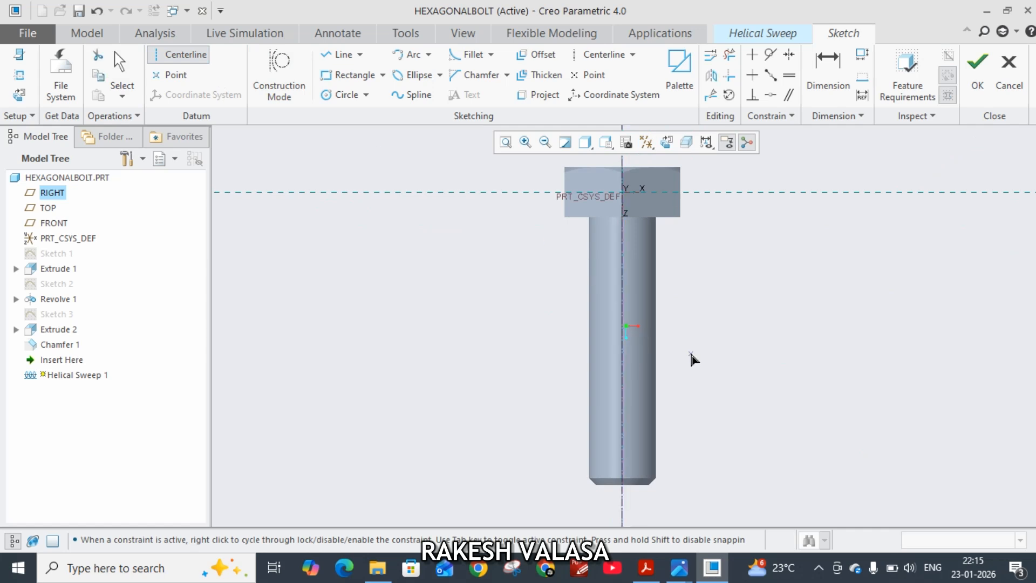
middle_click(693, 359)
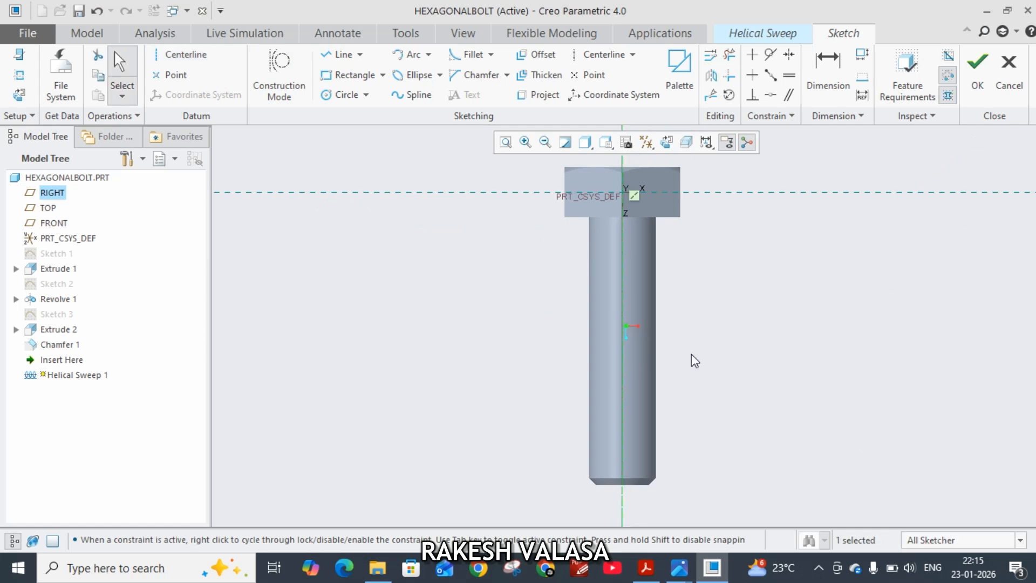
left_click(18, 77)
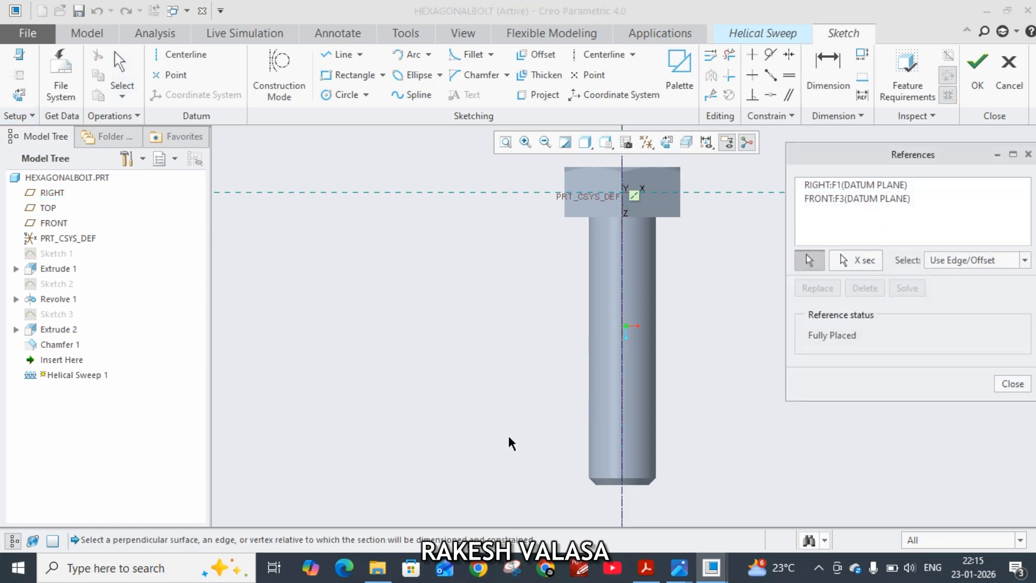
left_click(629, 486)
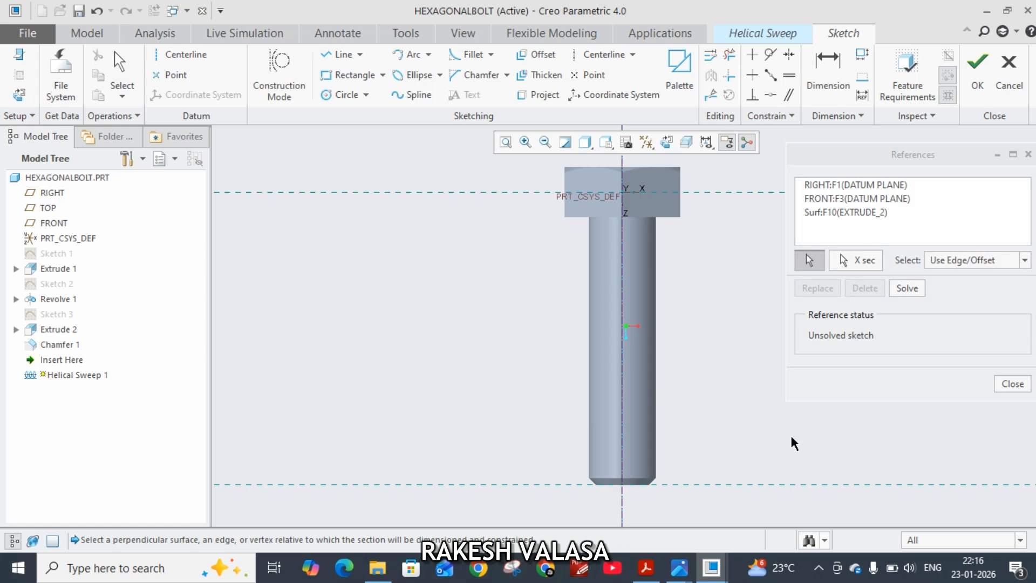
left_click(1015, 385)
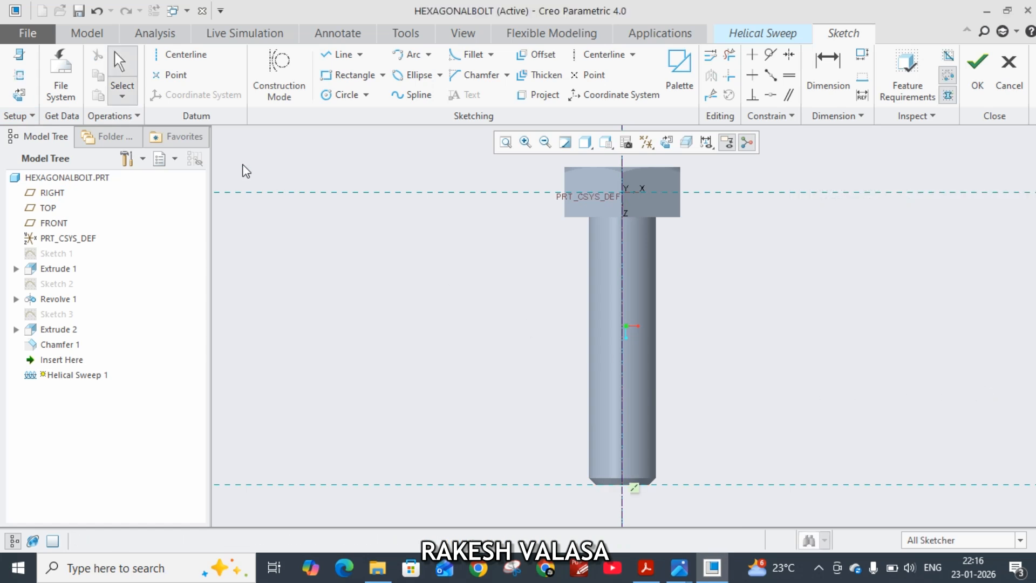
Sketch a vertical line along the shank's side edge ending at the end-face reference, and set its length to 20 mm
left_click(333, 60)
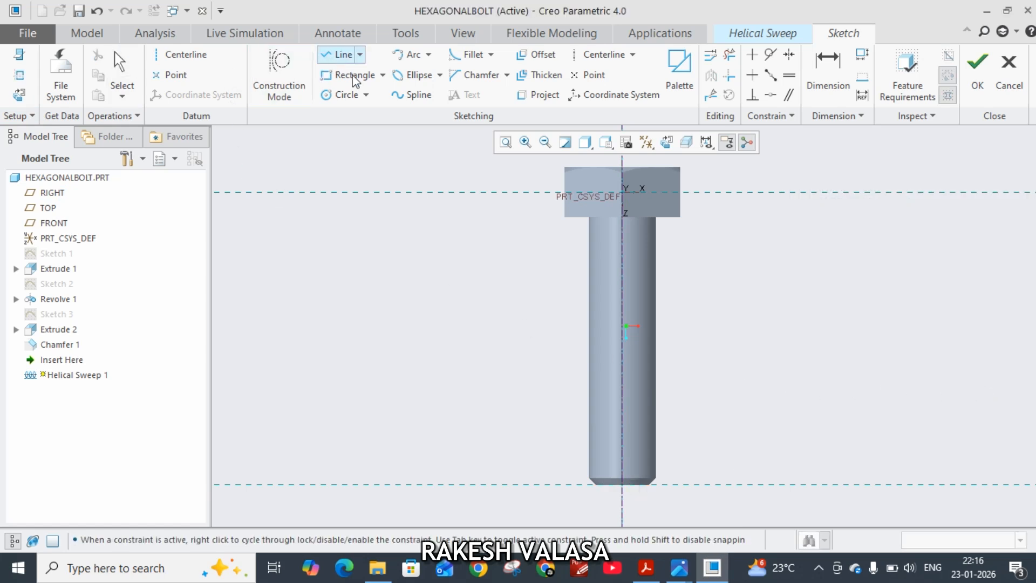
left_click(659, 317)
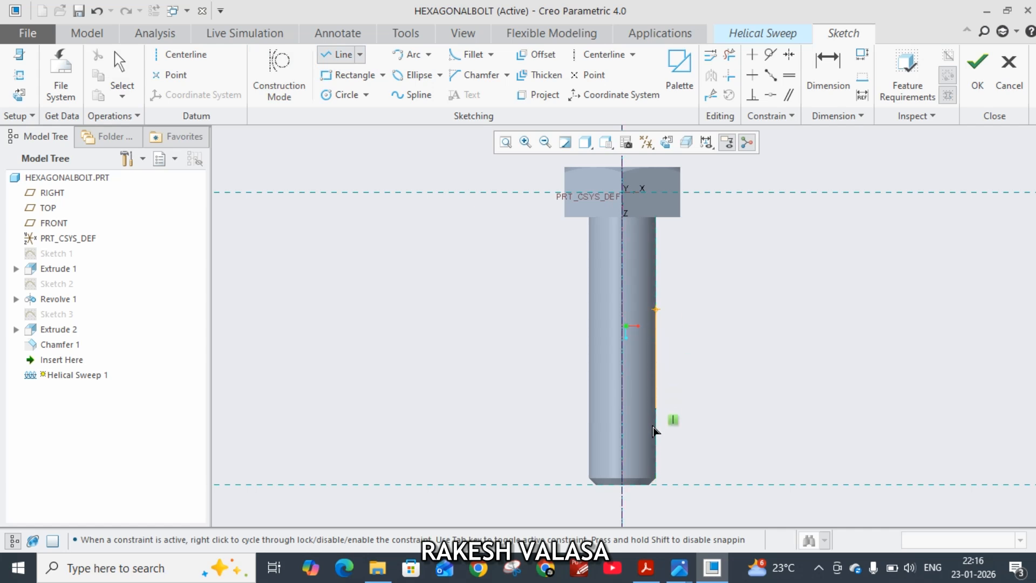
scroll(654, 483, "down", 2)
left_click(654, 483)
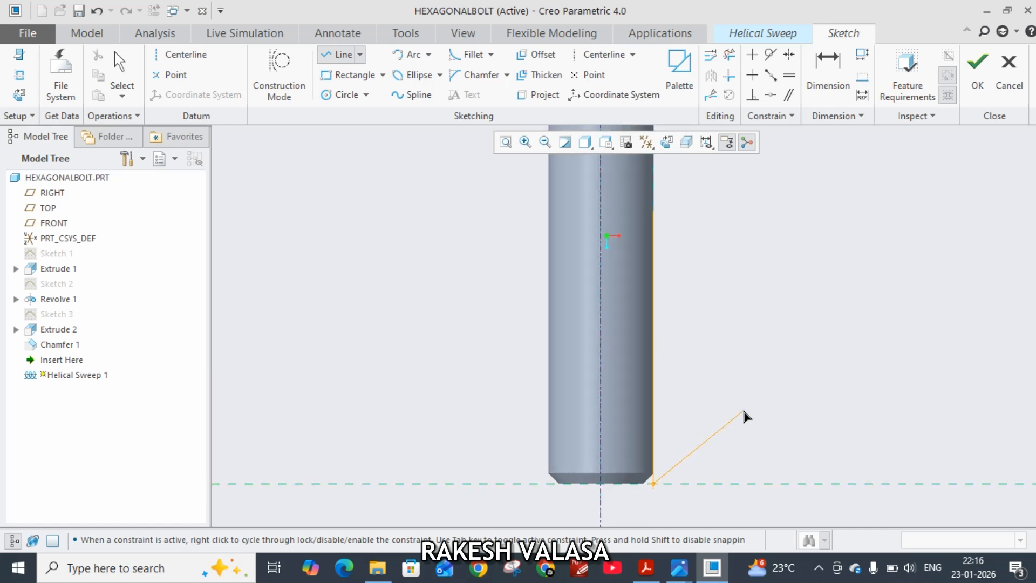
middle_click(745, 415)
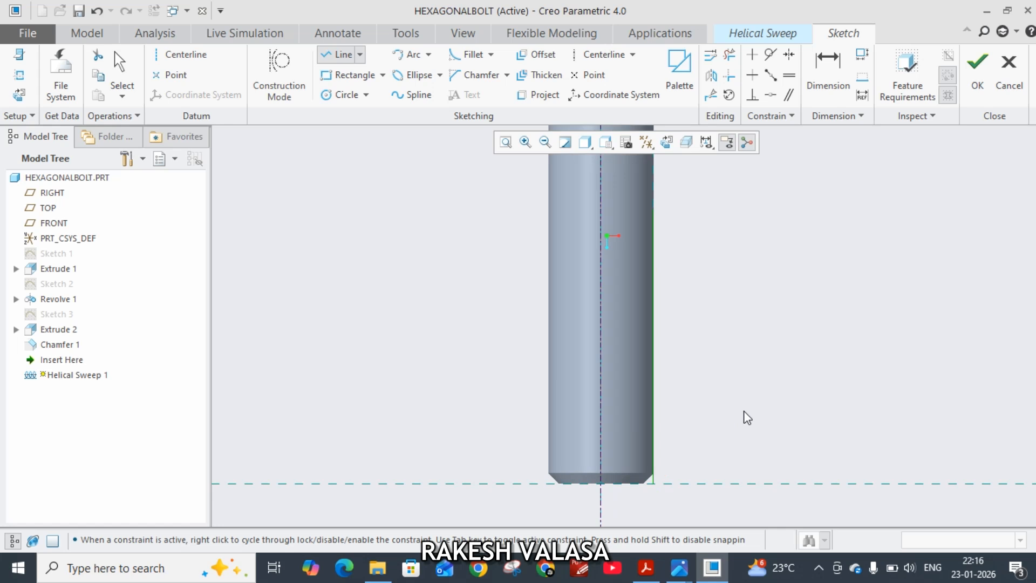
middle_click(745, 384)
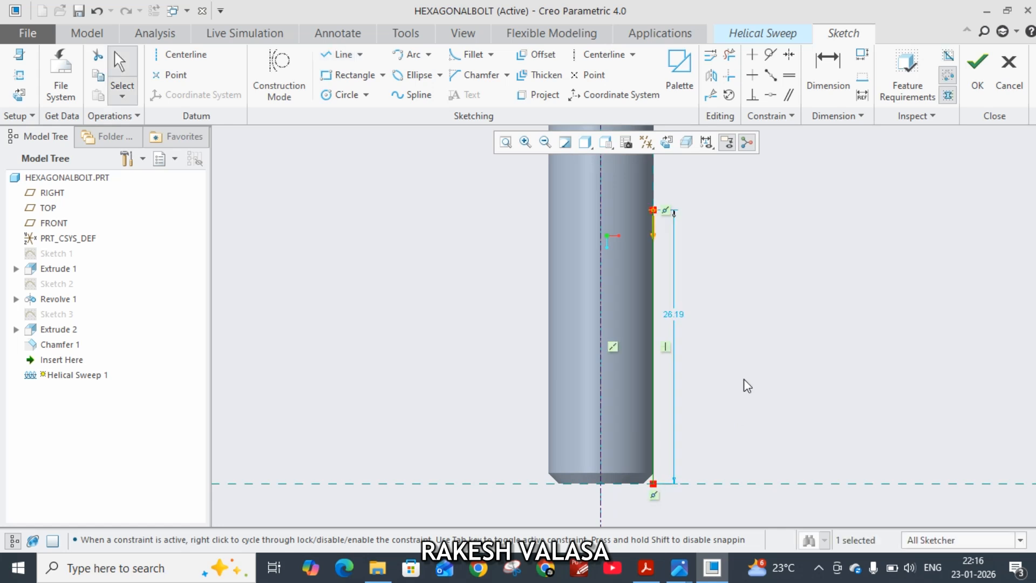
double_click(671, 314)
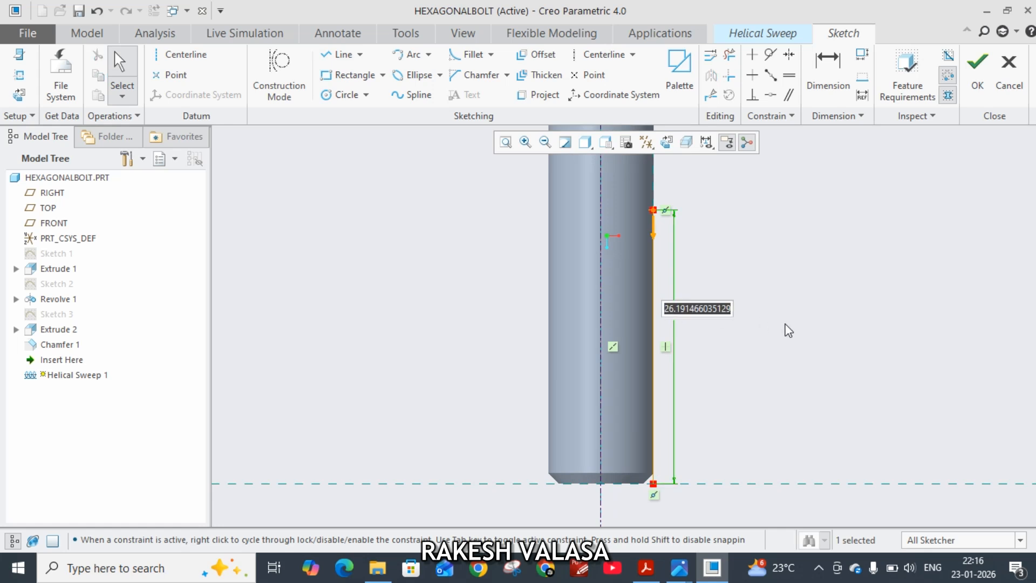
type("20")
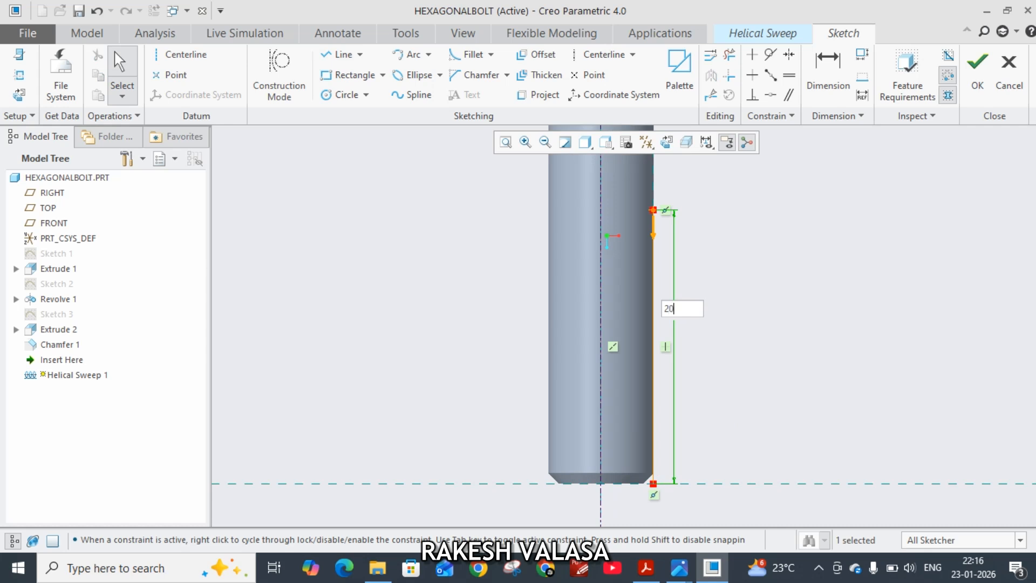
key("Return")
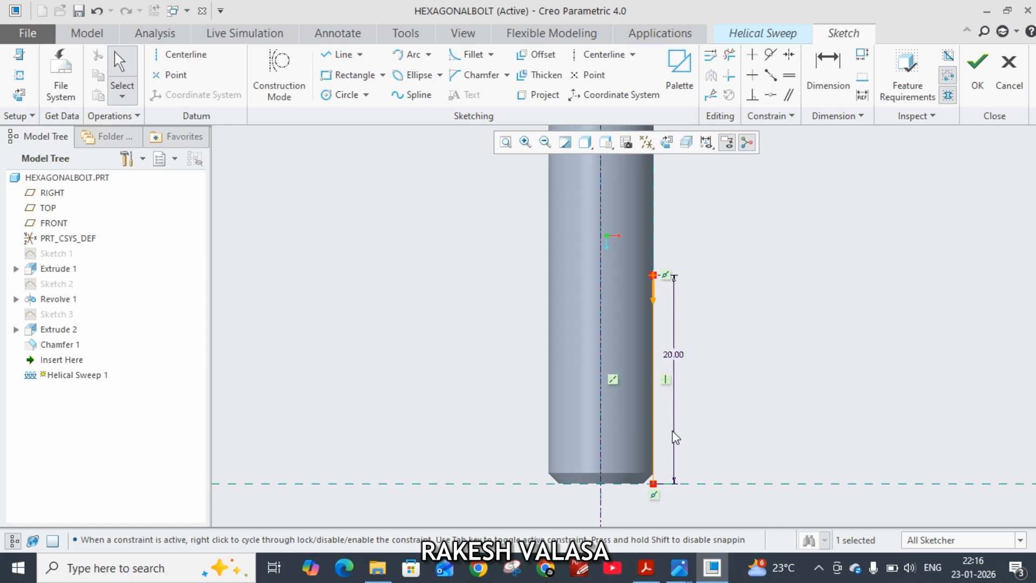
Make the line's endpoint at the shank's end face the start point of the helix profile, and finish the sketch
left_click(654, 484)
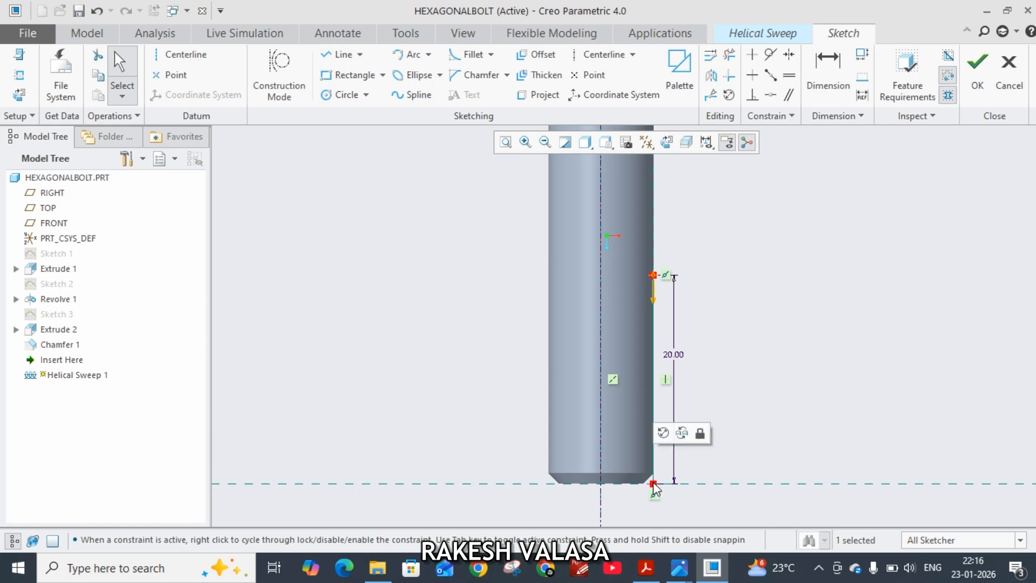
right_click(654, 486)
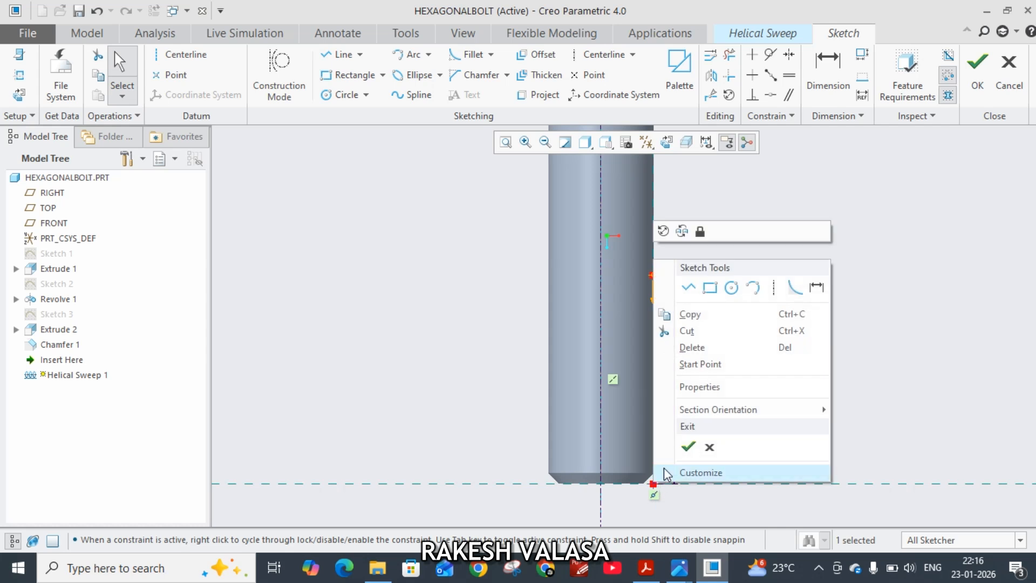
left_click(703, 365)
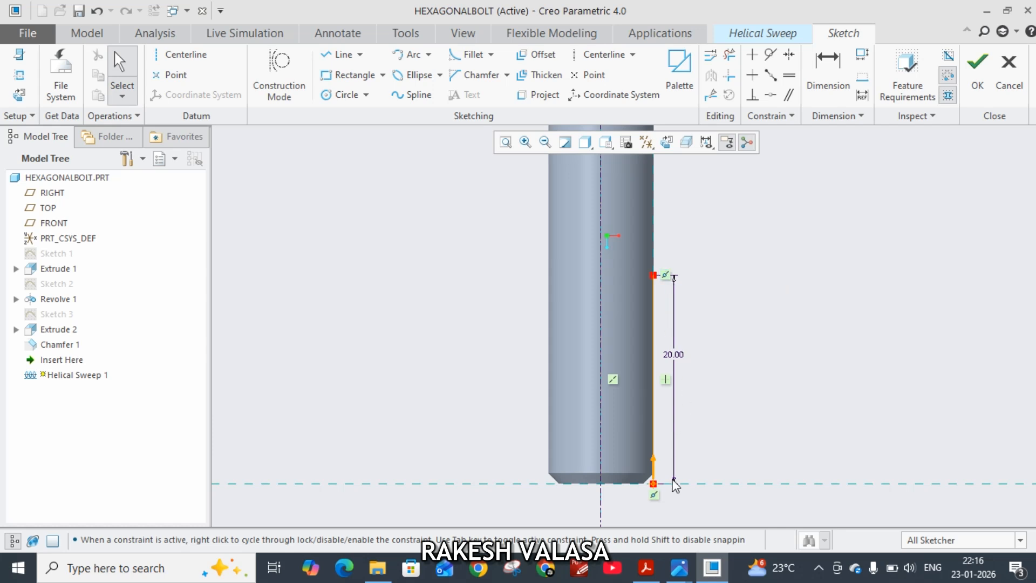
left_click(977, 73)
Open the helical sweep's section sketch in sketch view at the chamfered end of the shank
middle_click_drag(748, 319, 694, 322)
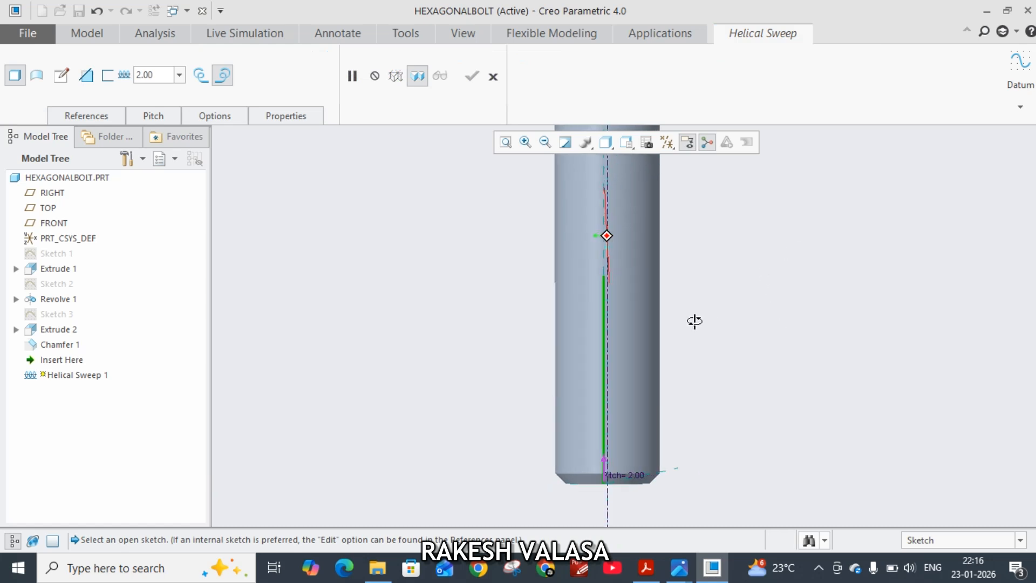
left_click(64, 76)
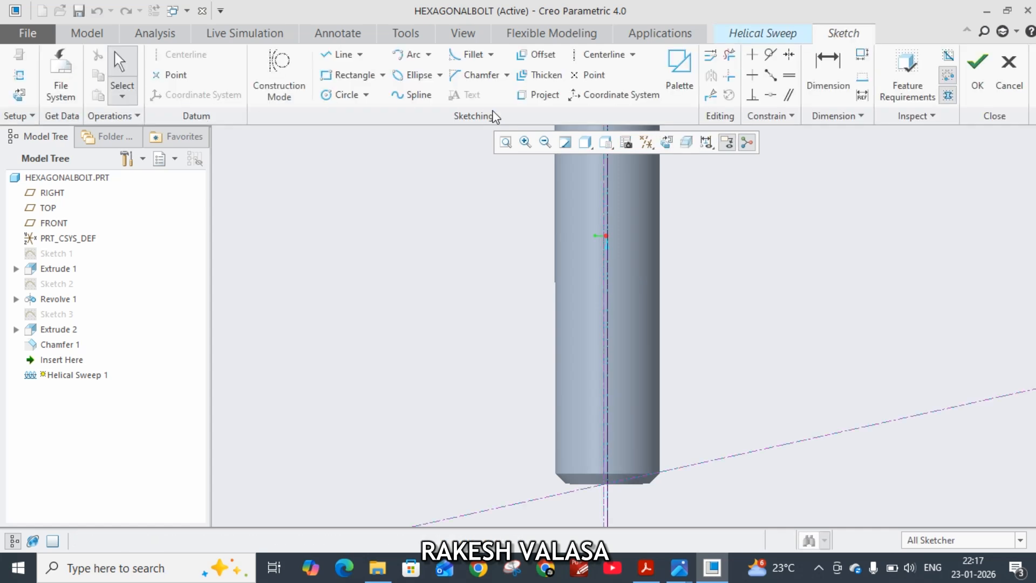
left_click(668, 143)
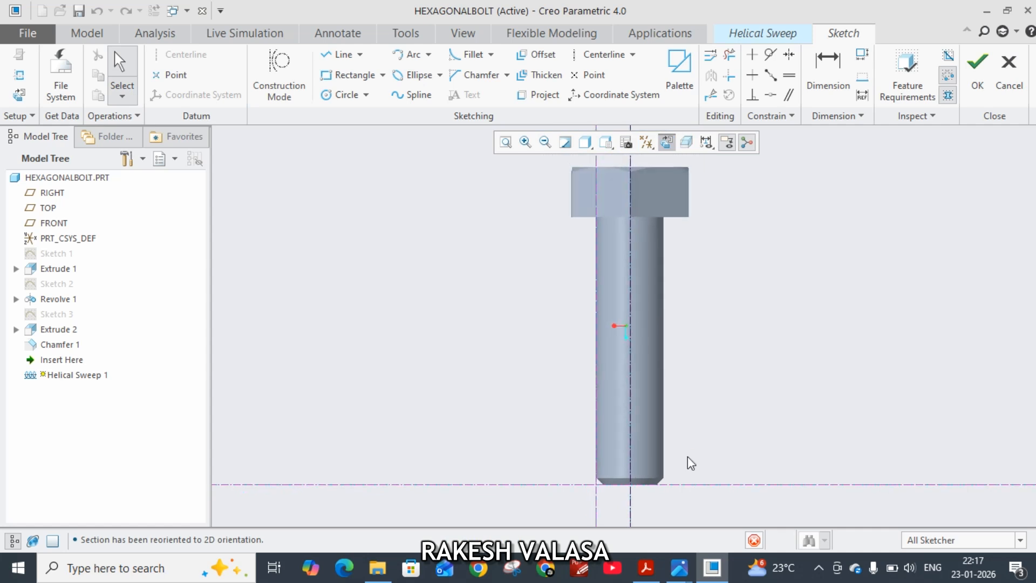
scroll(637, 529, "down", 3)
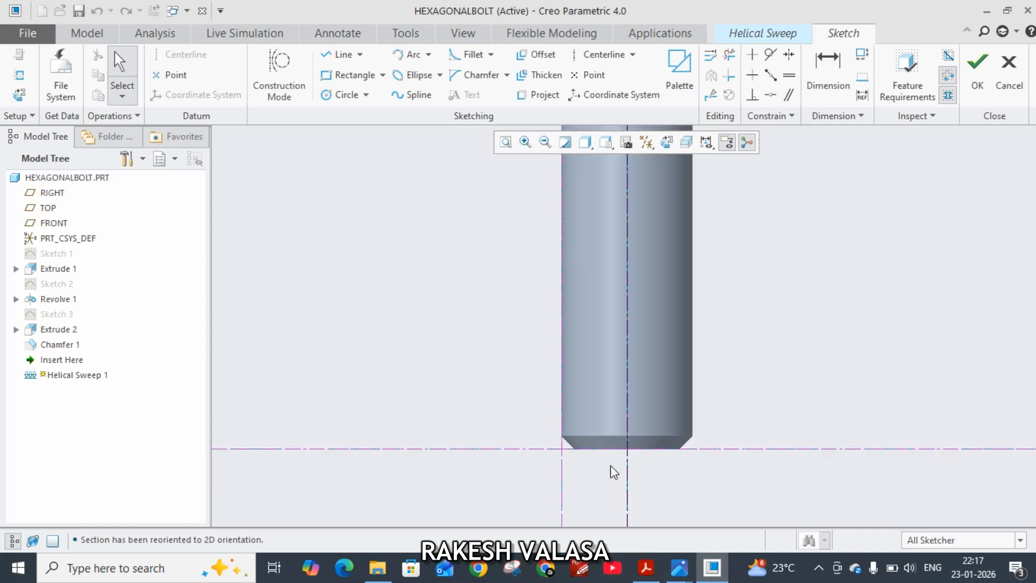
Consult the internal and external thread drawing, and sketch a closed triangle about 2.08 mm tall from the intersection of the side-edge and end-face references
left_click(678, 567)
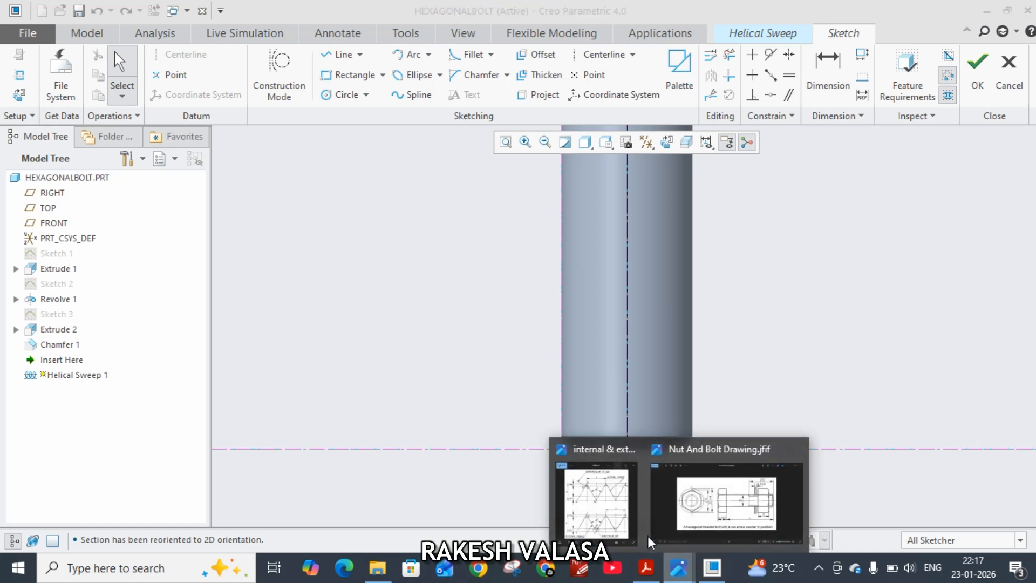
left_click(599, 505)
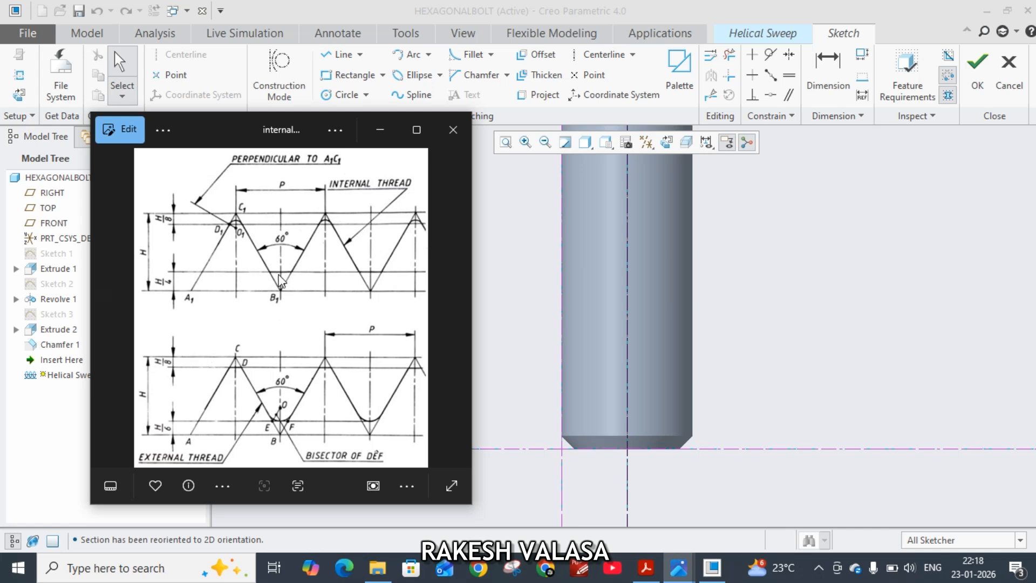
left_click(381, 130)
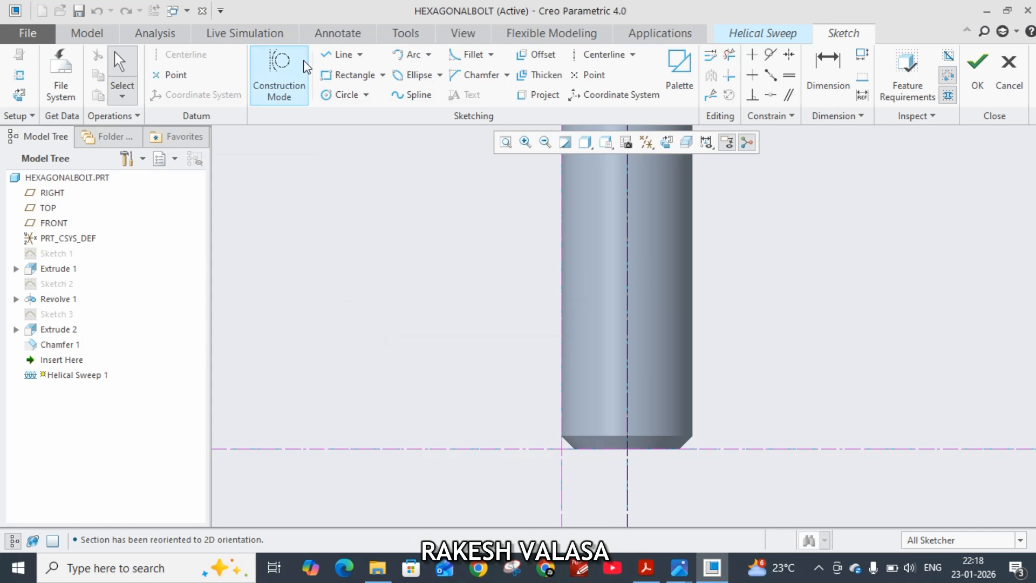
left_click(338, 57)
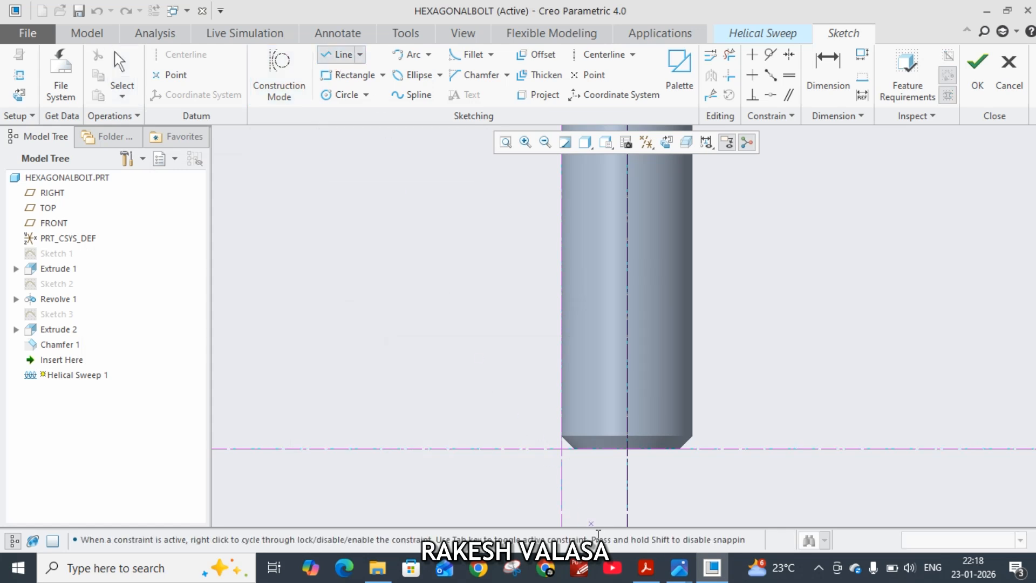
scroll(561, 470, "down", 3)
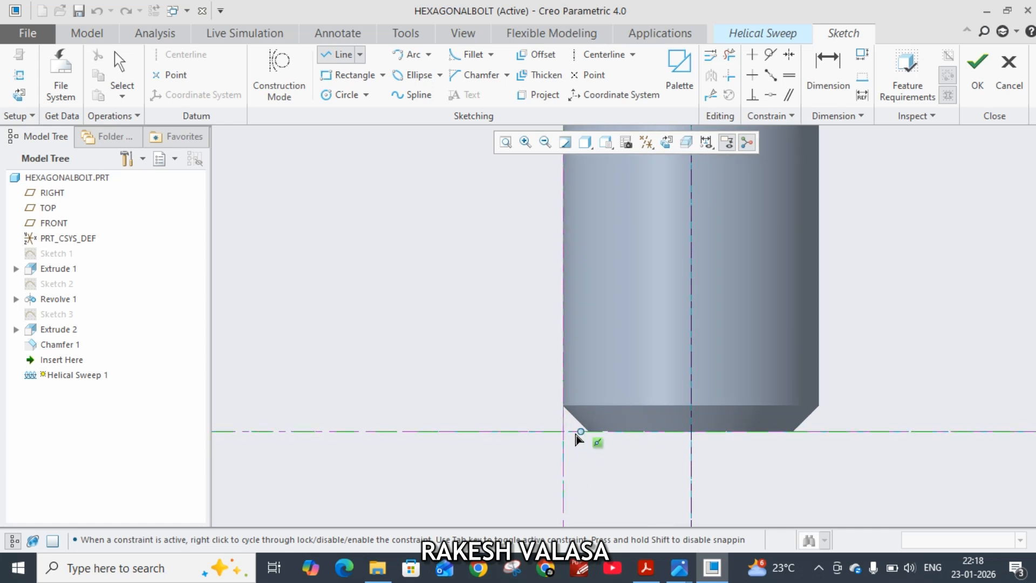
left_click(565, 432)
left_click(564, 483)
left_click(599, 457)
middle_click(565, 438)
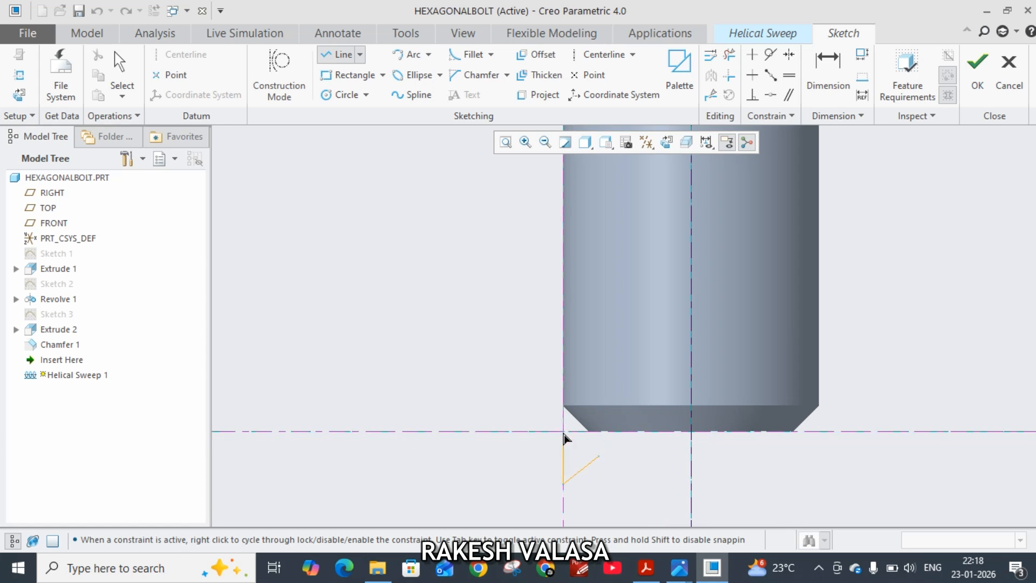
middle_click(543, 458)
scroll(562, 456, "up", 6)
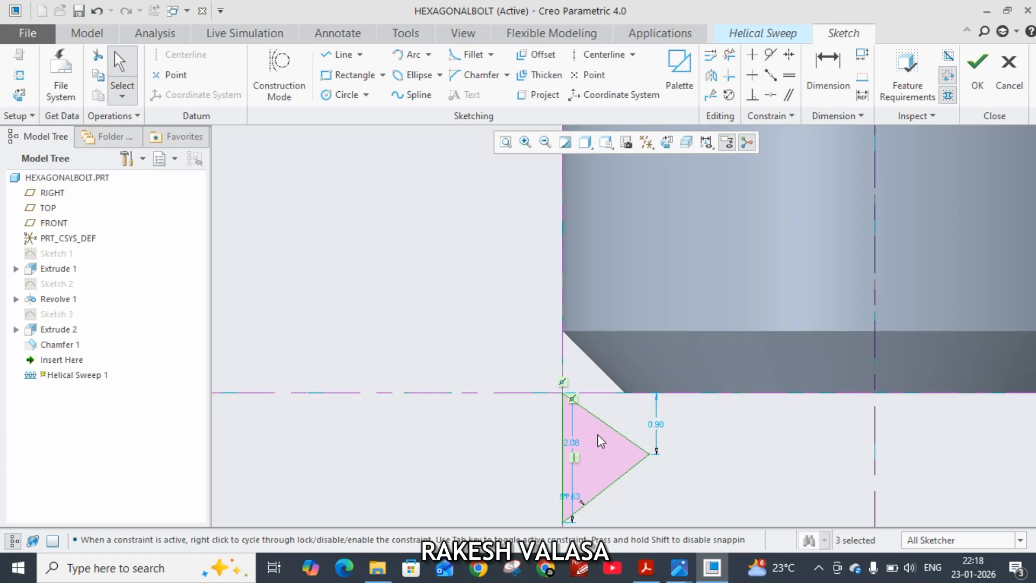
Set both angles between the triangle's vertical side and its two sloping sides to 60 degrees
scroll(598, 453, "up", 3)
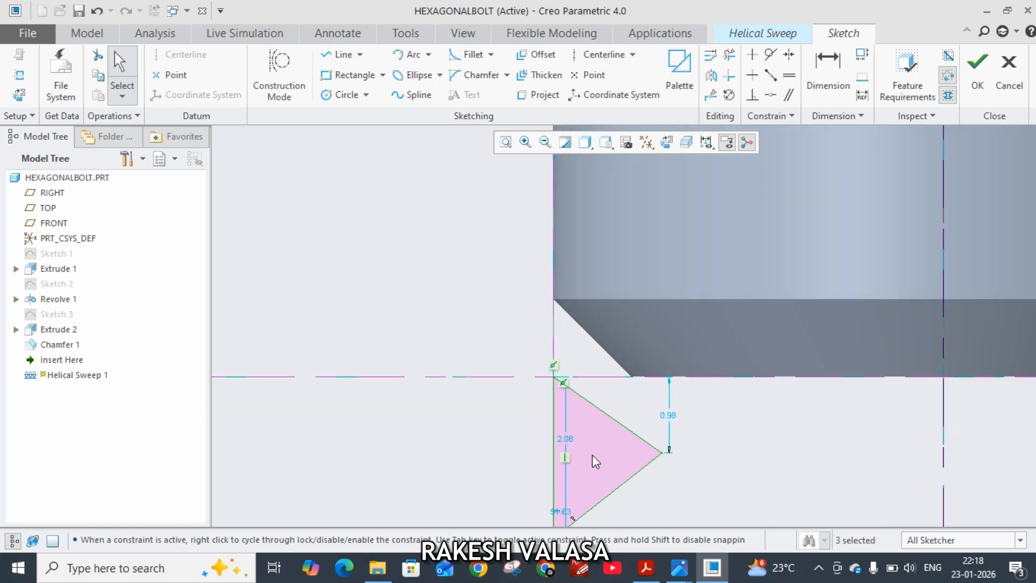
left_click_drag(583, 499, 580, 497)
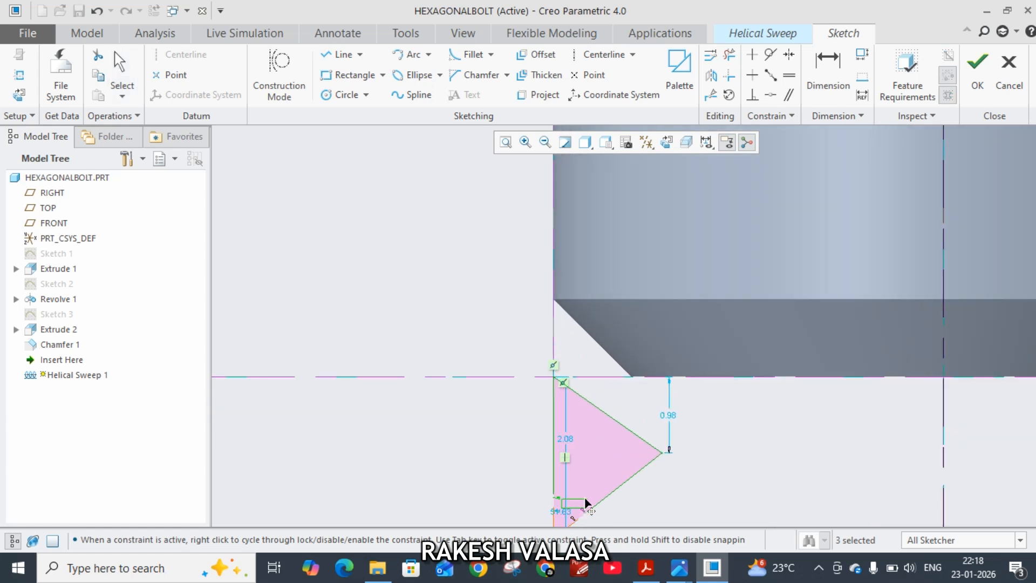
double_click(579, 497)
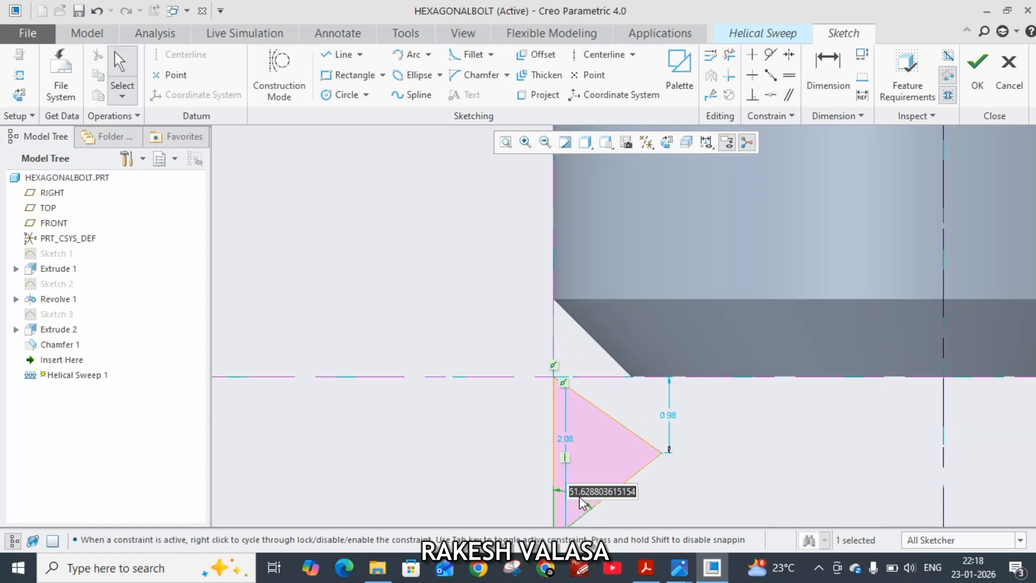
type("60")
key("Return")
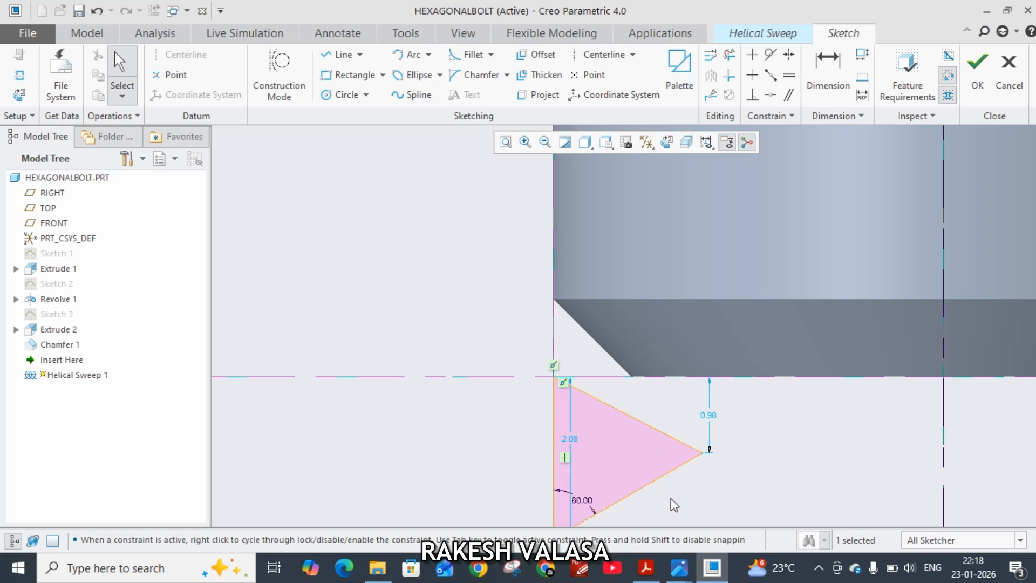
left_click(824, 90)
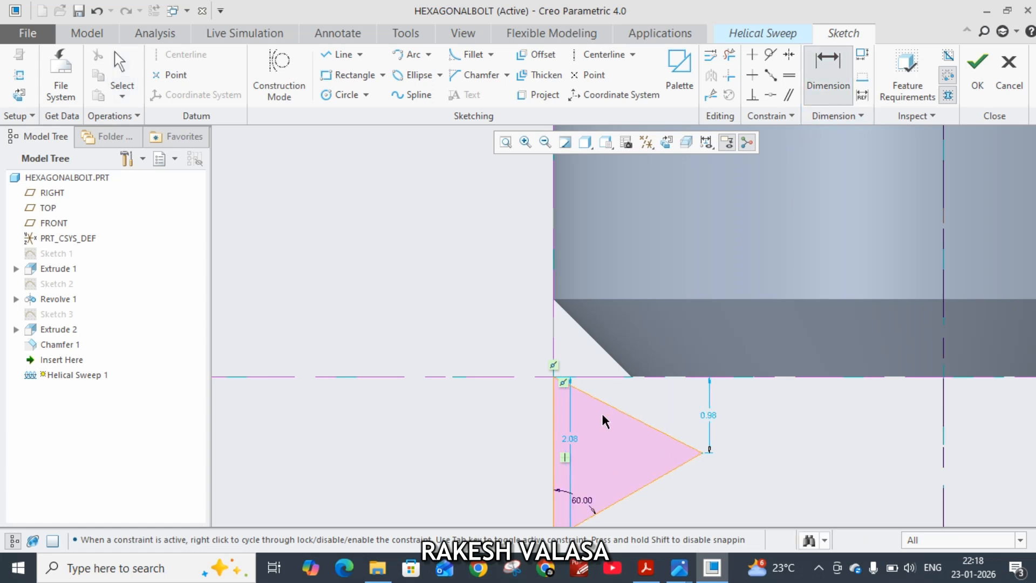
left_click(554, 424)
middle_click(584, 424)
type("60")
key("Return")
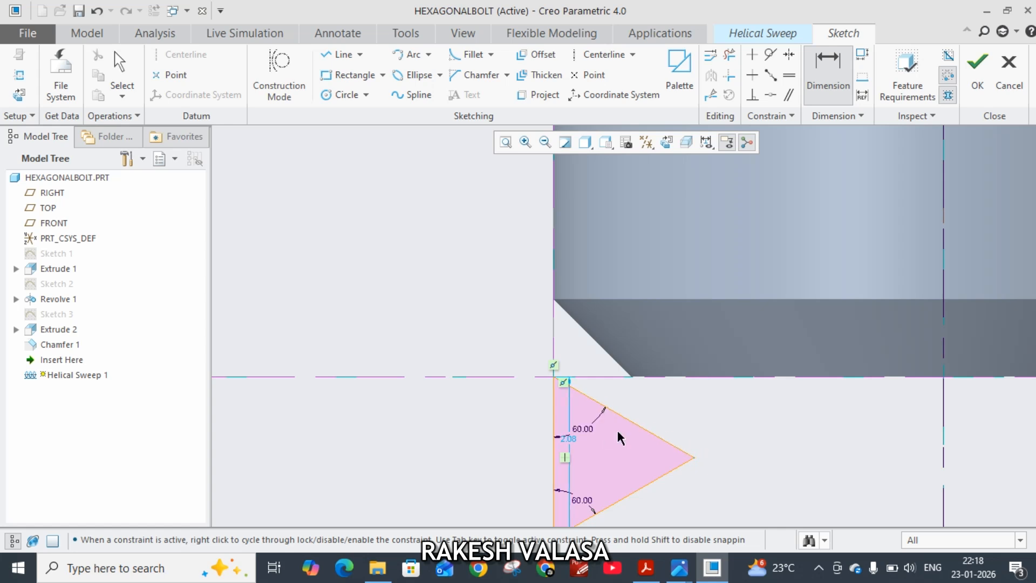
Set the length of the triangle's vertical side to 1 mm
scroll(616, 432, "down", 1)
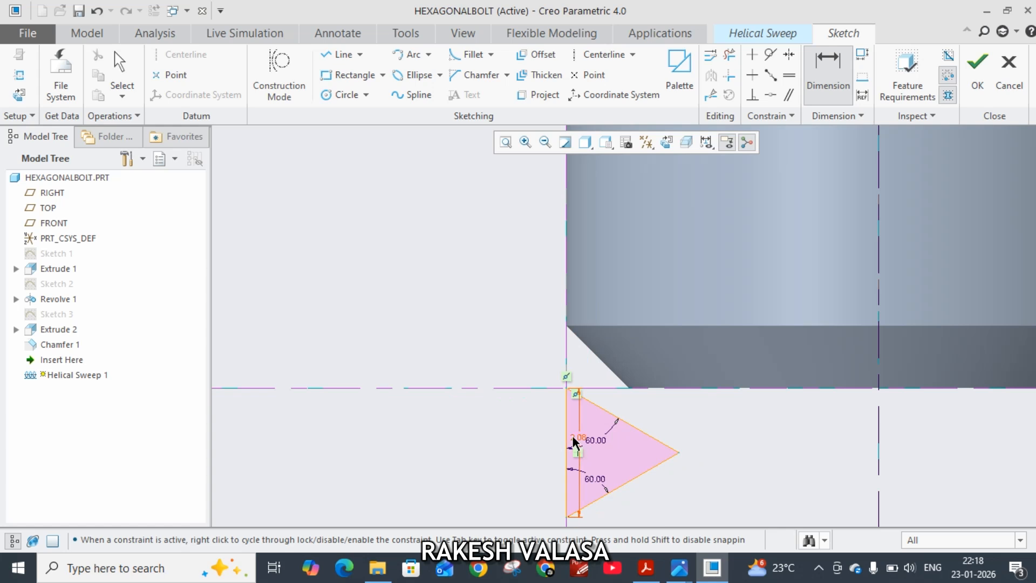
middle_click(548, 441)
left_click_drag(577, 444, 536, 439)
double_click(536, 439)
type("1")
key("Return")
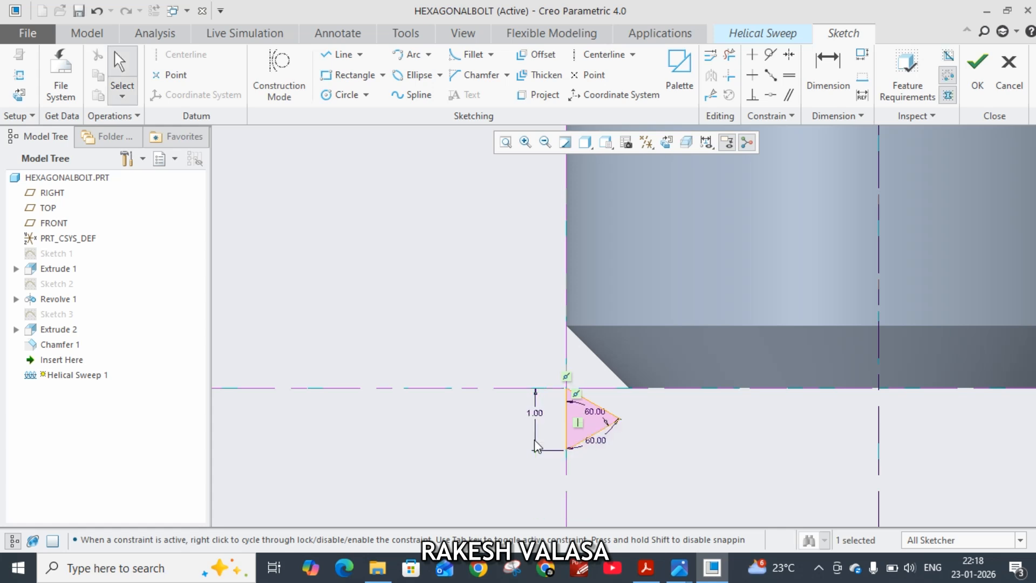
scroll(608, 449, "up", 4)
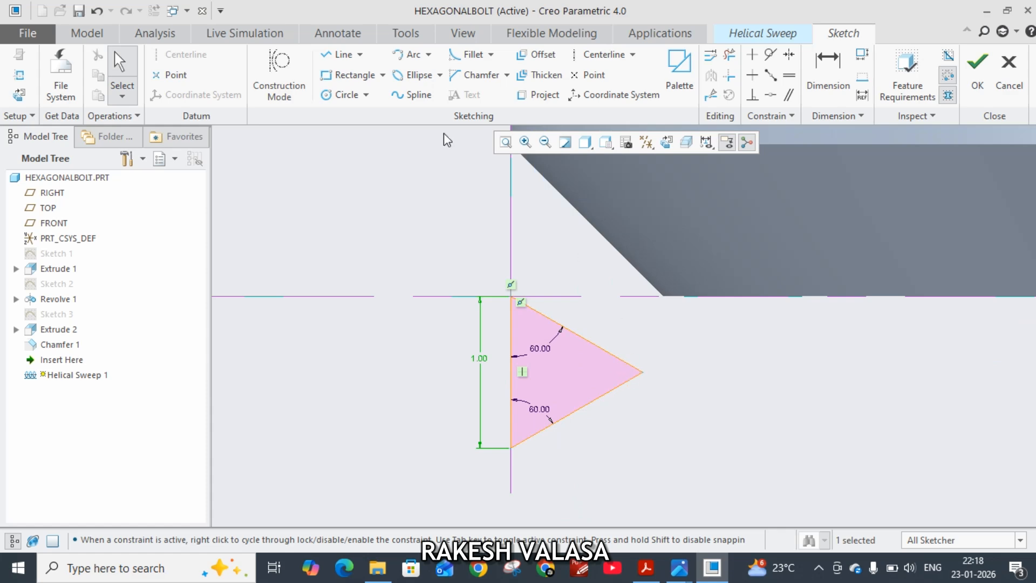
Fillet the triangle's apex facing the shank axis with a radius of about 0.10 mm
left_click(464, 56)
left_click(619, 363)
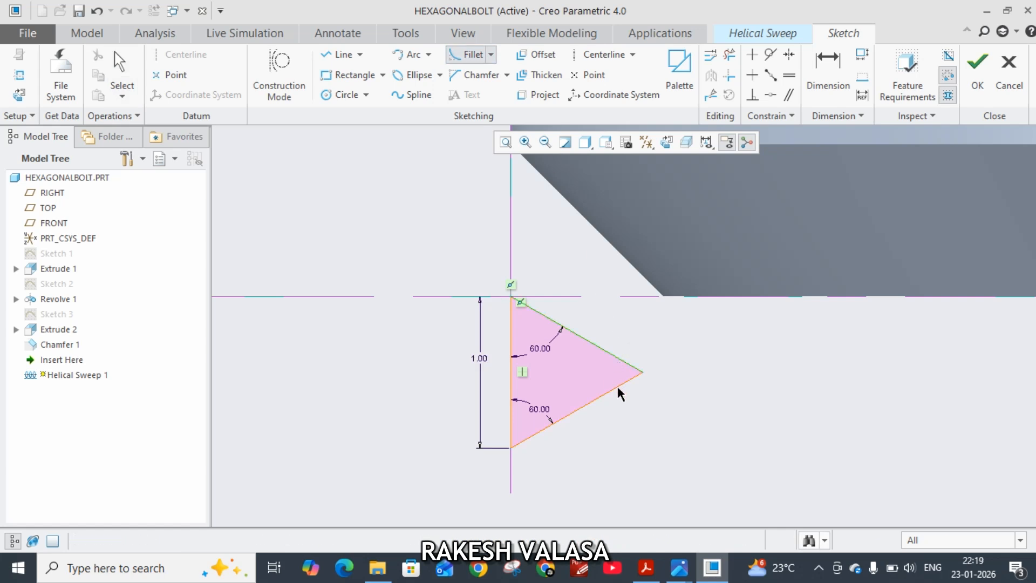
left_click(617, 384)
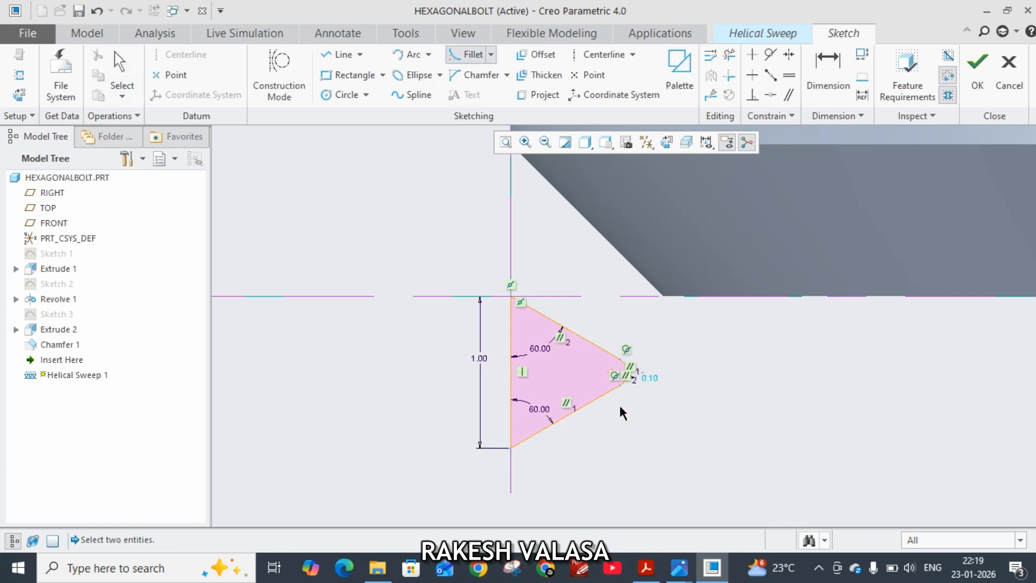
Check the thread drawing's root proportions and dimension the horizontal distance from the fillet's end to the theoretical apex as 0.144 mm
left_click(679, 568)
left_click(596, 502)
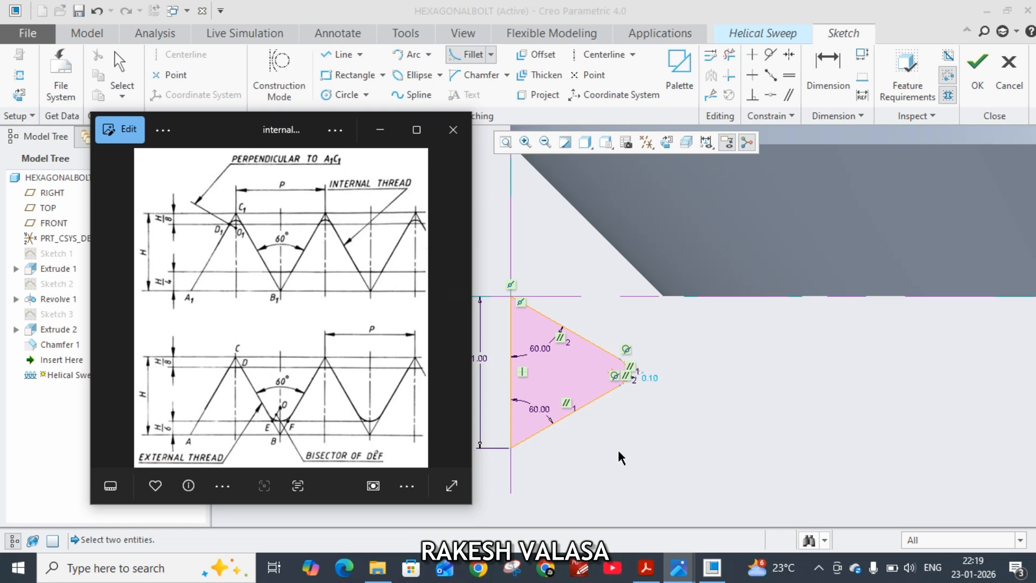
left_click(380, 130)
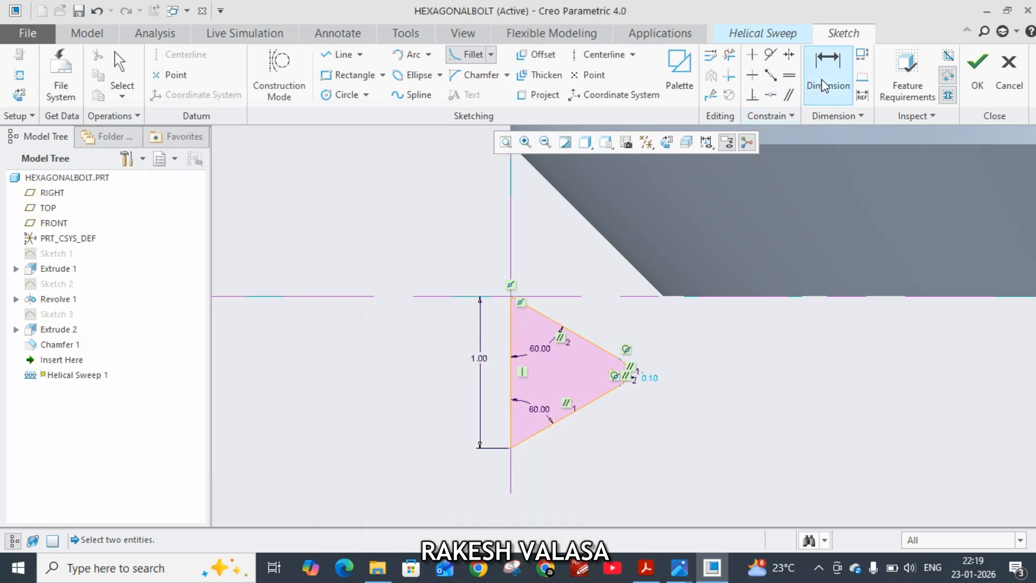
left_click(838, 68)
scroll(675, 380, "down", 1)
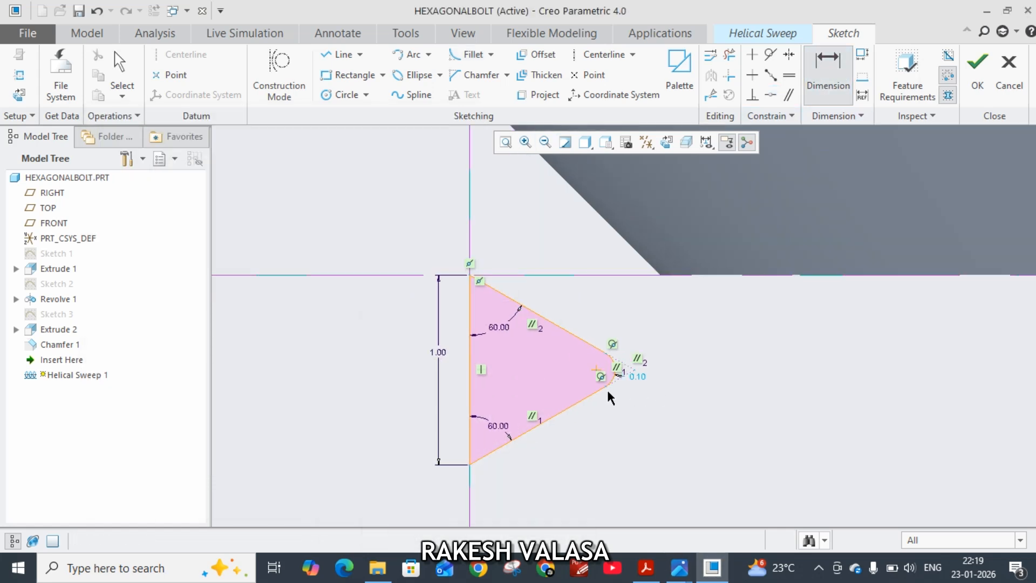
left_click(607, 387)
middle_click(621, 400)
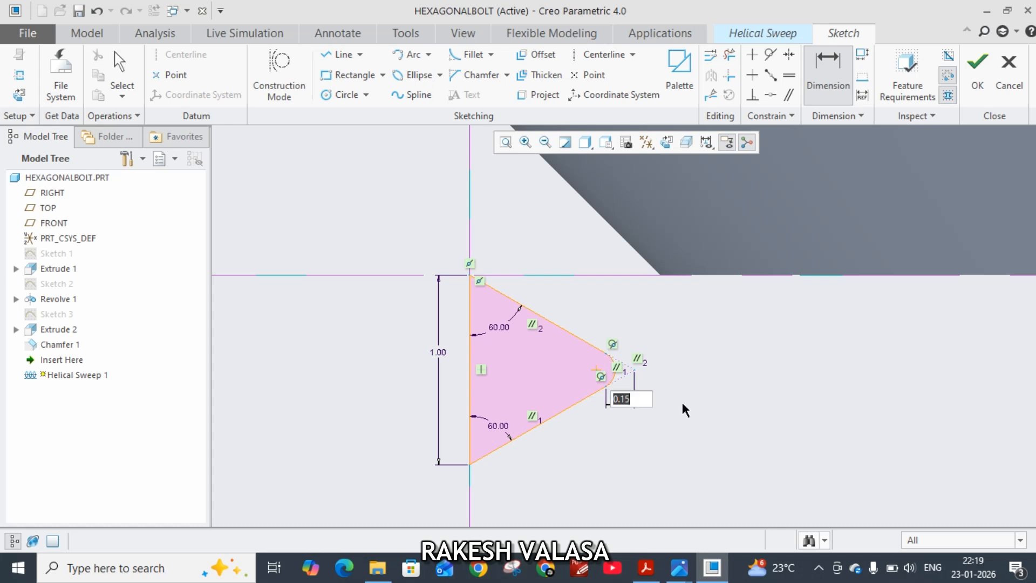
type("0.144")
key("Return")
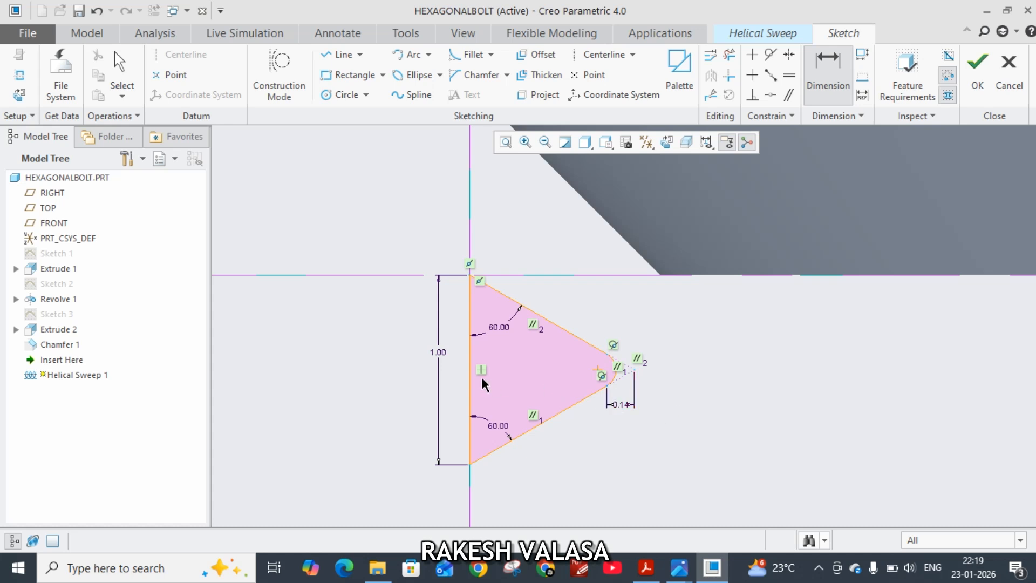
left_click(470, 385)
middle_click(571, 453)
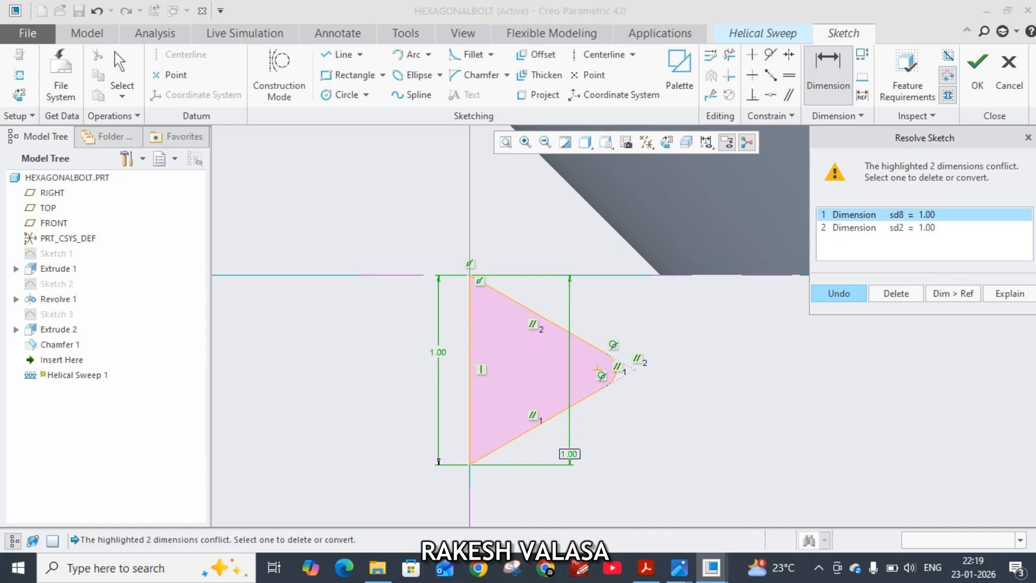
left_click(1028, 138)
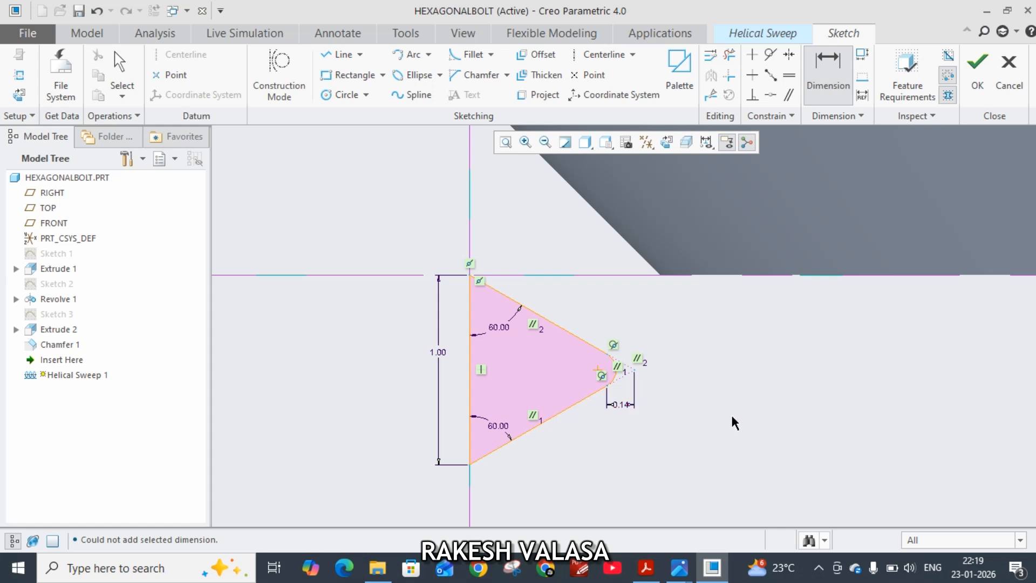
Finish the thread section sketch and set the helical sweep's pitch to 1 mm
scroll(731, 413, "up", 1)
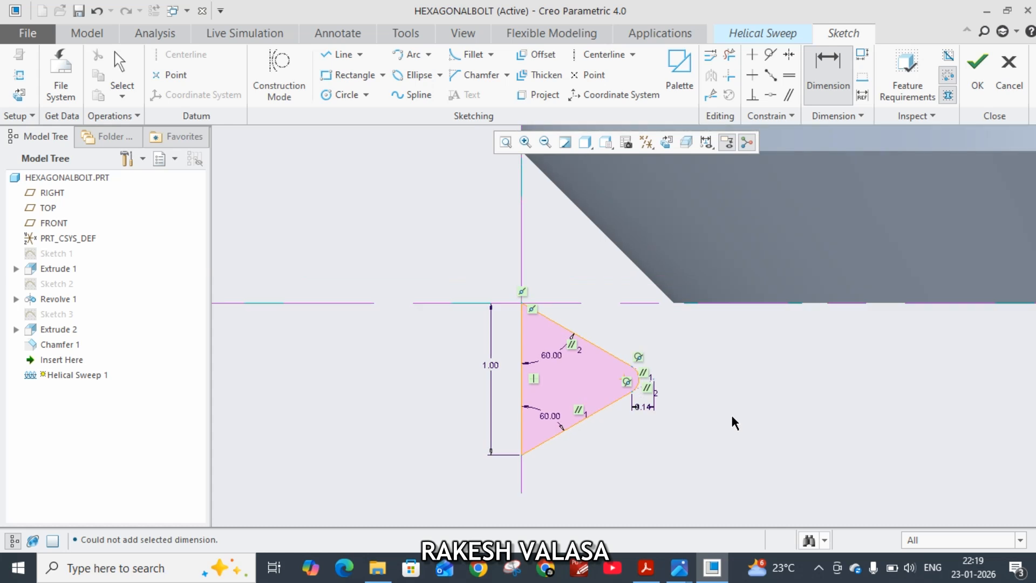
left_click(976, 74)
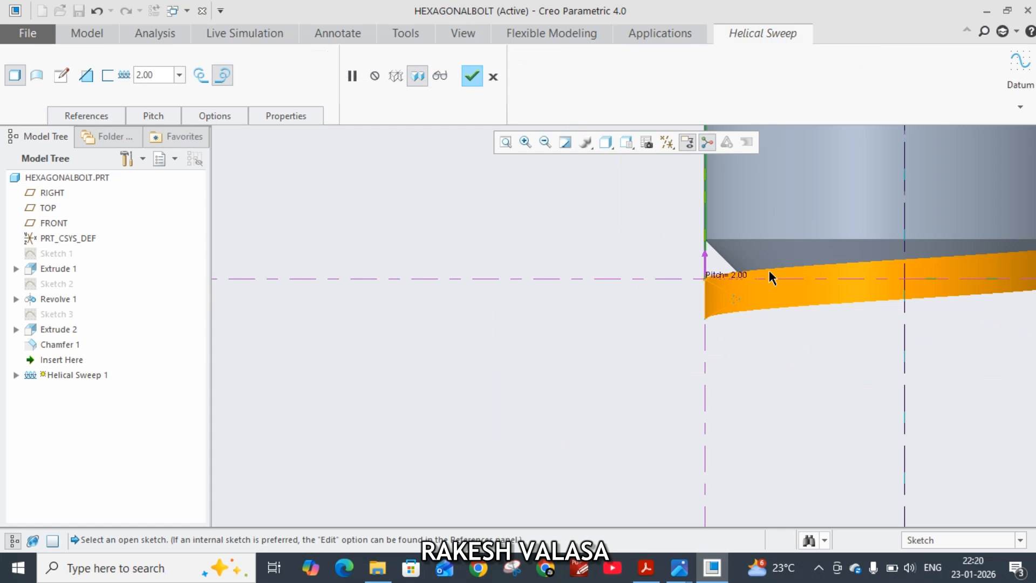
scroll(566, 290, "up", 2)
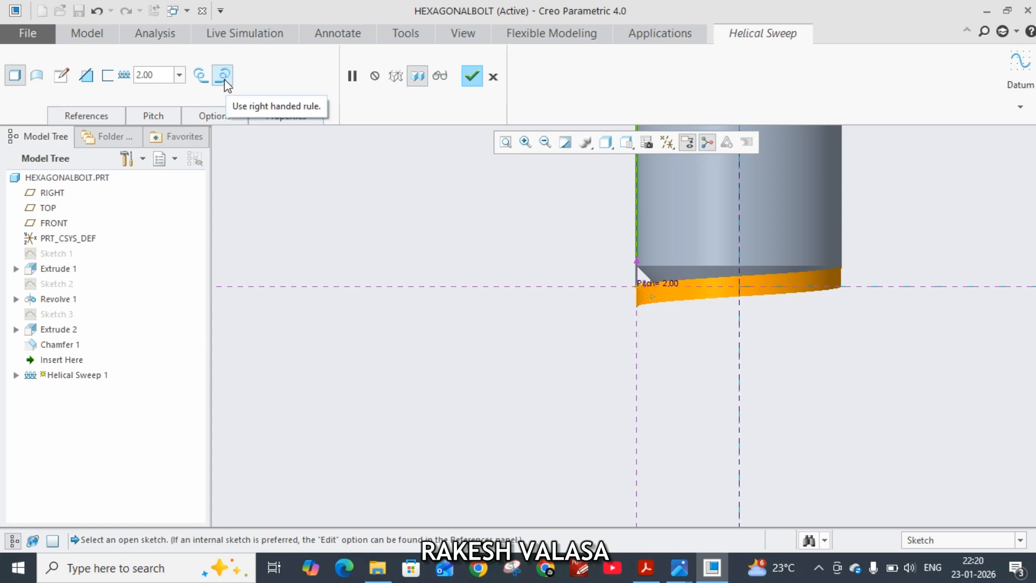
double_click(143, 75)
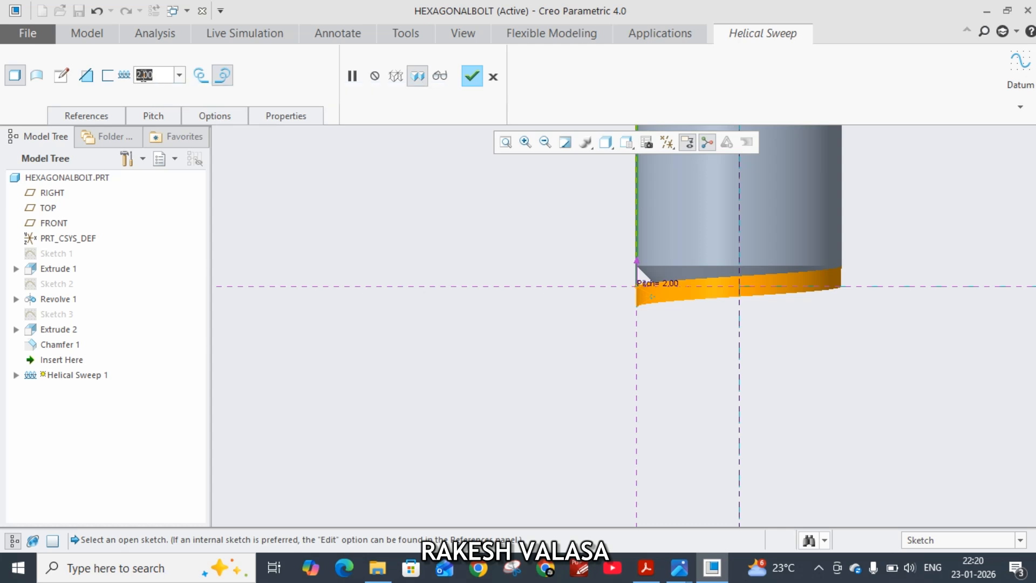
type("1")
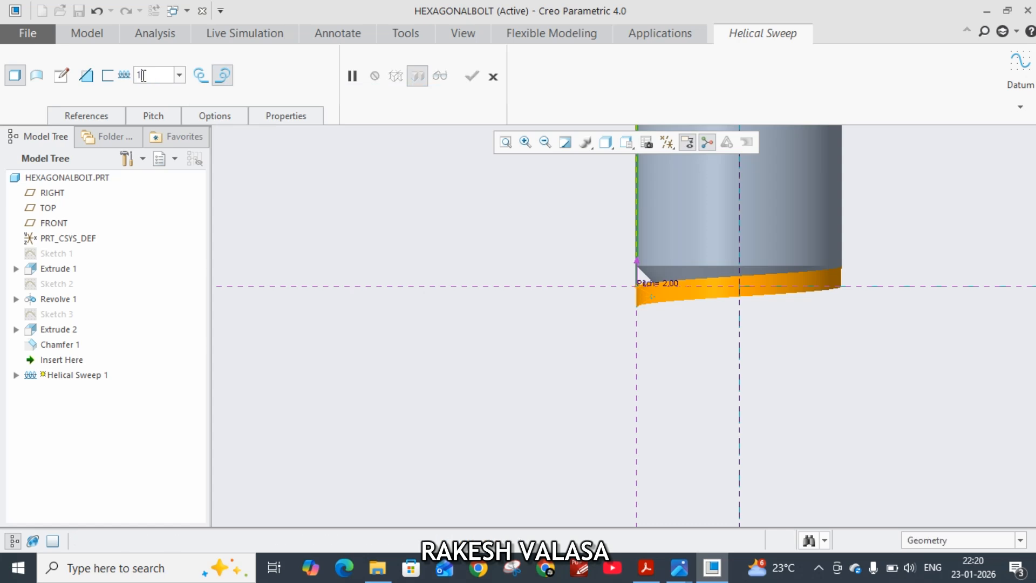
key("Return")
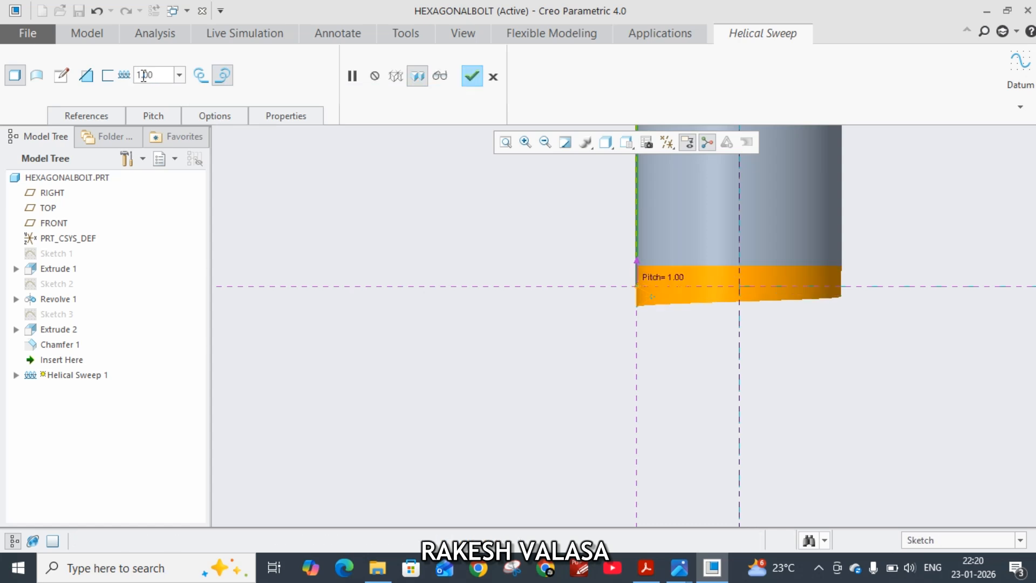
Make the helical sweep remove material from the shank, complete the thread cut, and inspect its upper end
left_click(88, 77)
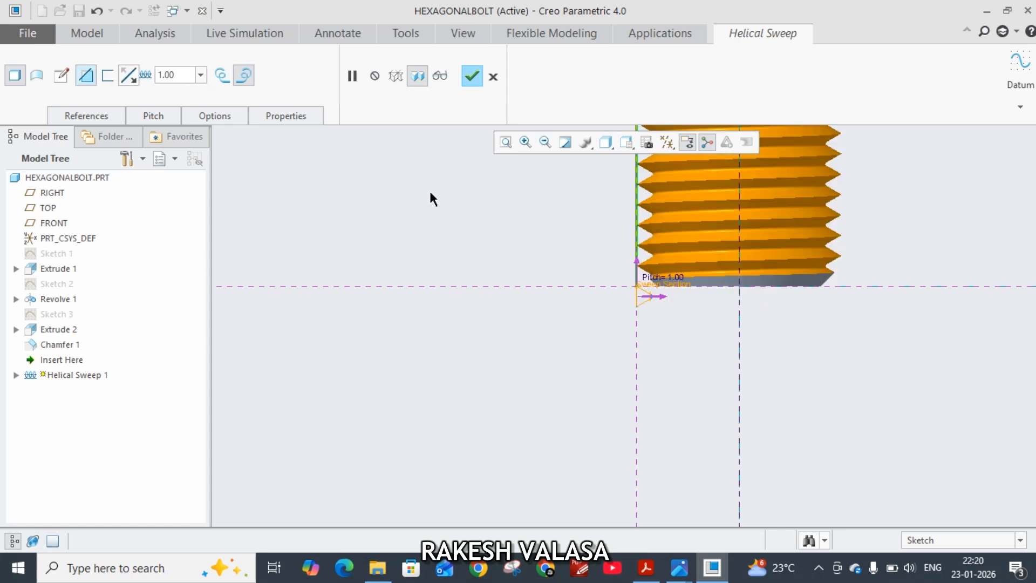
scroll(482, 268, "down", 4)
scroll(494, 183, "up", 5)
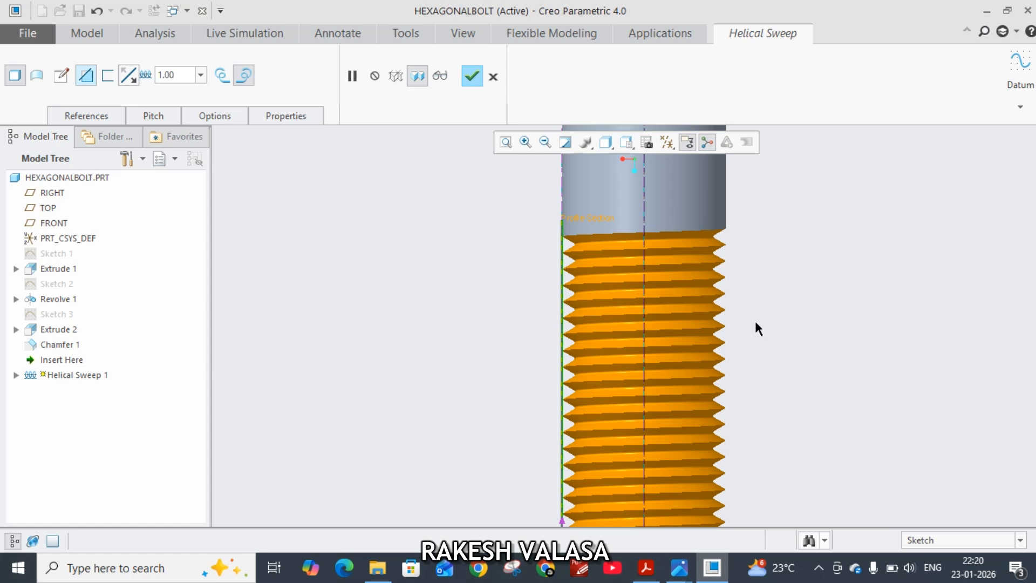
left_click(472, 76)
middle_click_drag(752, 243, 586, 227)
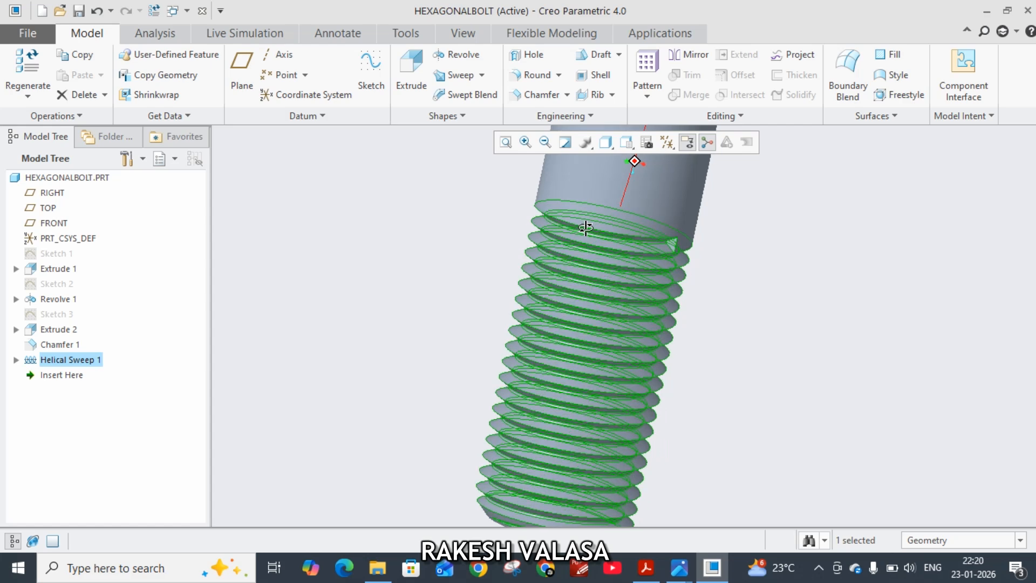
scroll(656, 242, "up", 3)
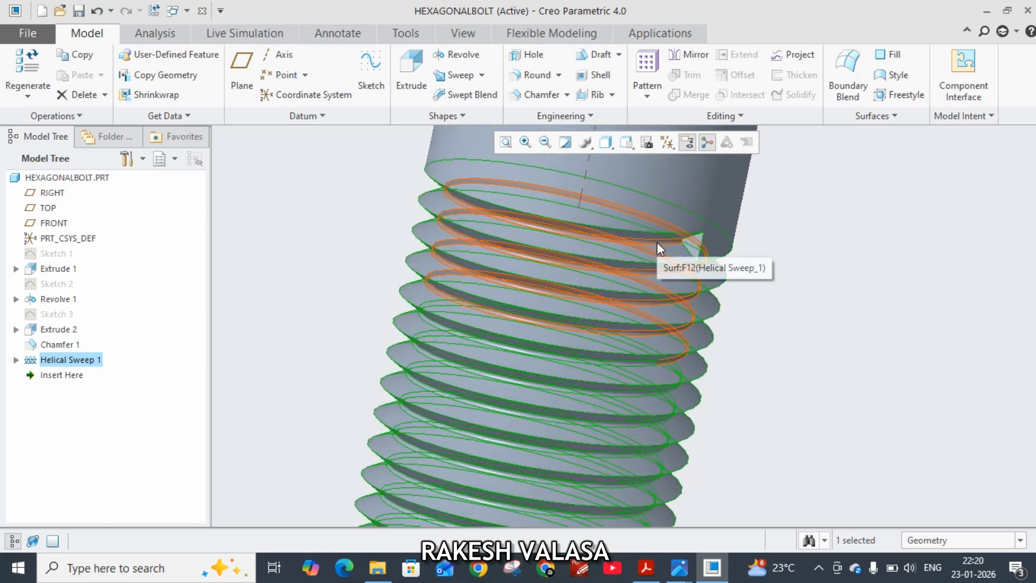
Redefine the thread's helical sweep and open its internal sweep profile for editing in the 2D sketch orientation
scroll(706, 248, "up", 2)
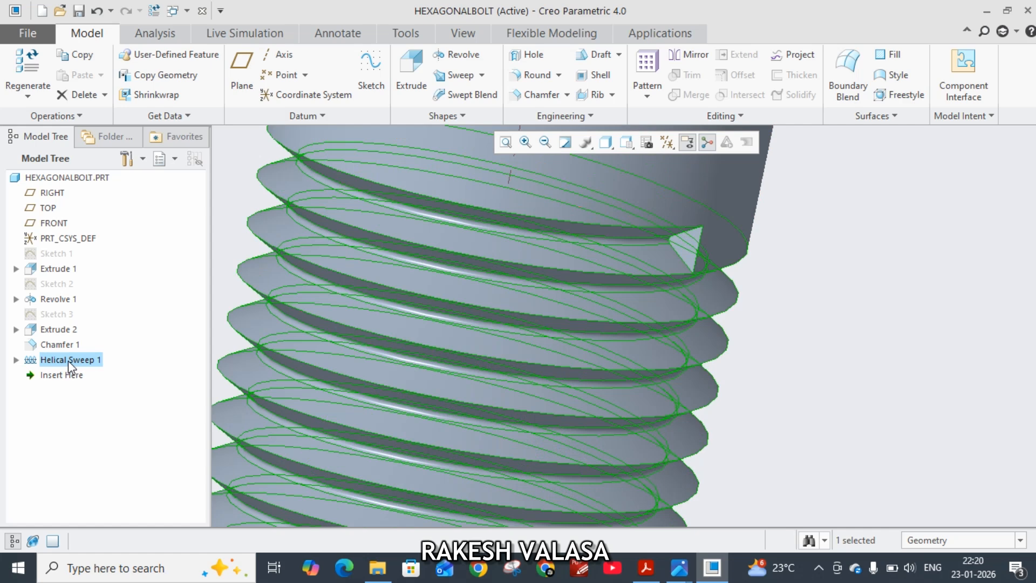
right_click(68, 360)
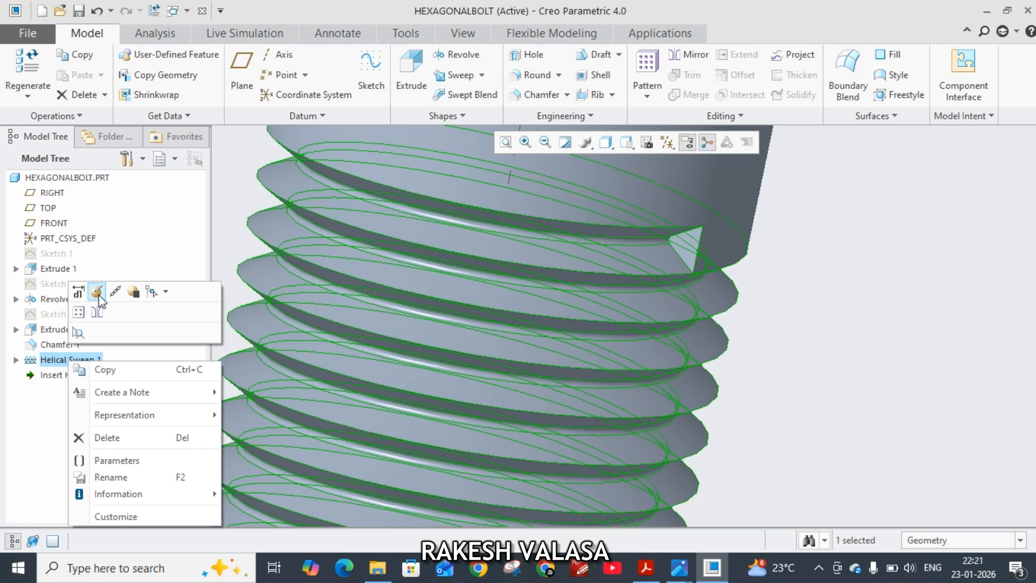
left_click(98, 295)
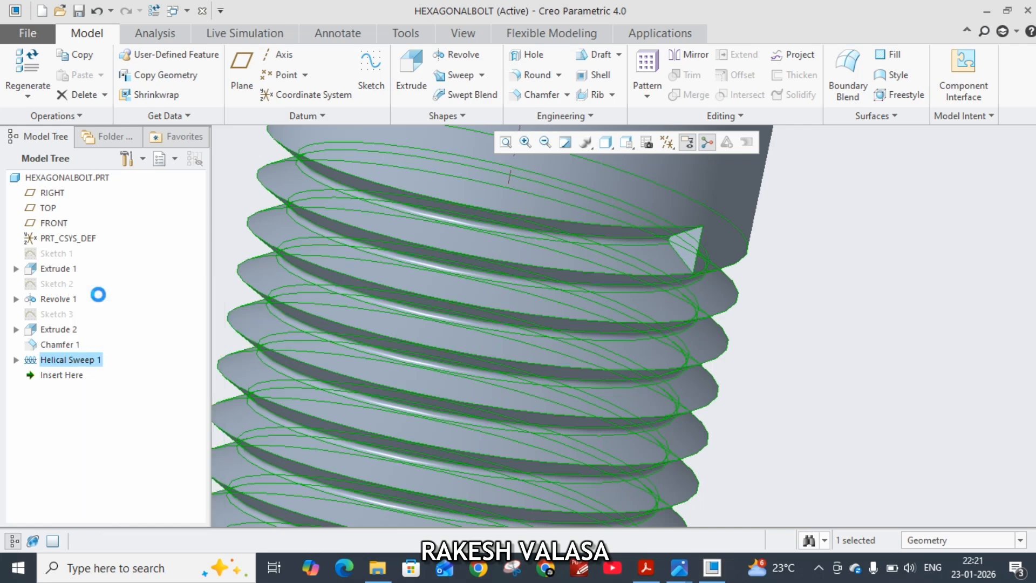
left_click(93, 114)
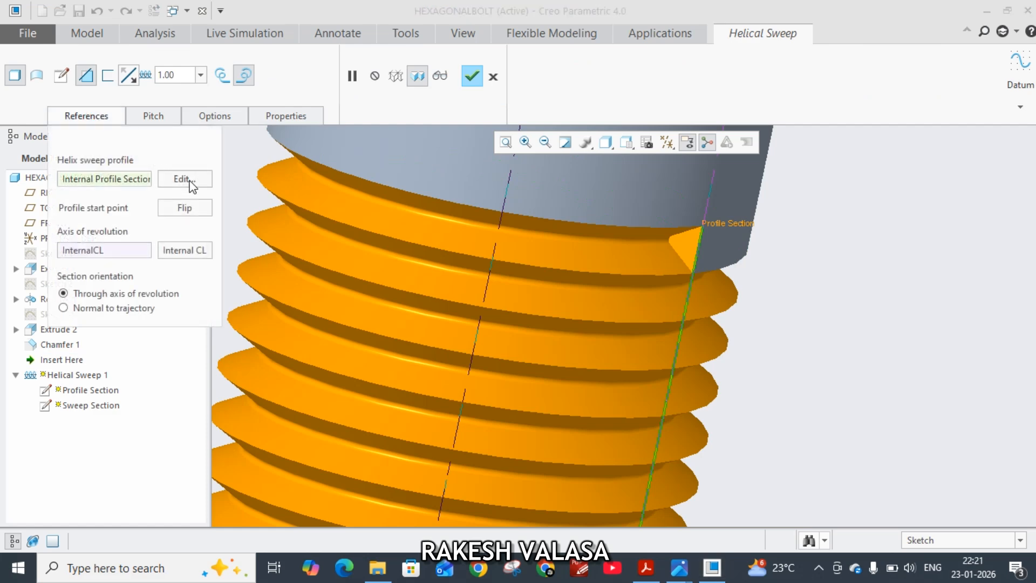
left_click(186, 179)
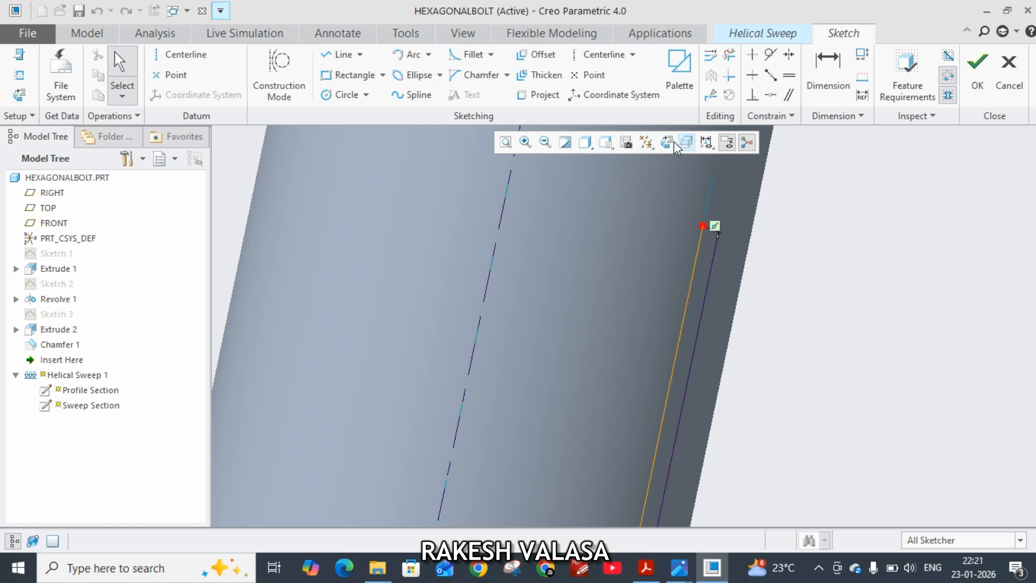
left_click(669, 143)
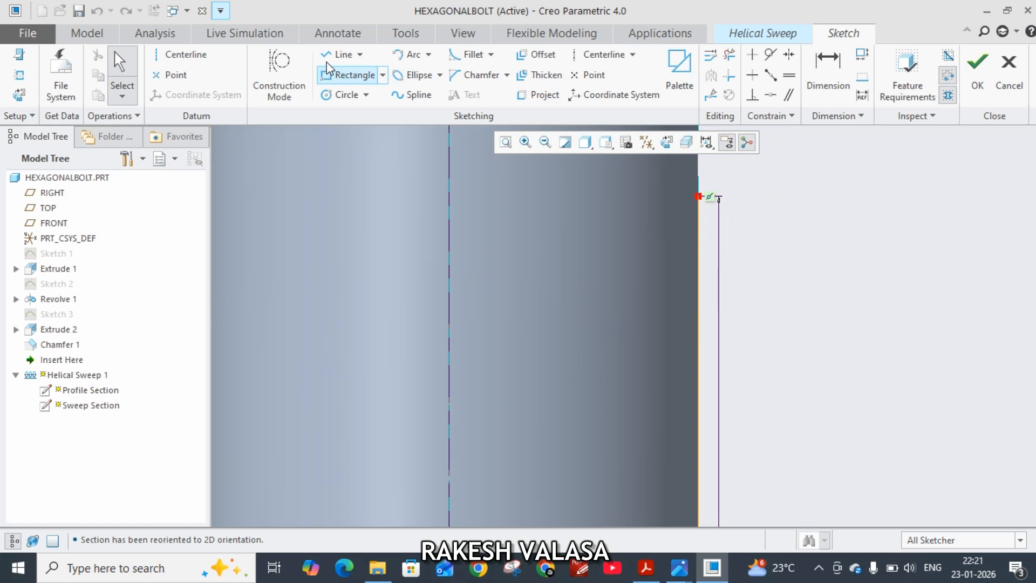
Sketch a slanted line from the thread profile line's upper end, rising outward about 0.85 mm horizontally from the shank
left_click(339, 54)
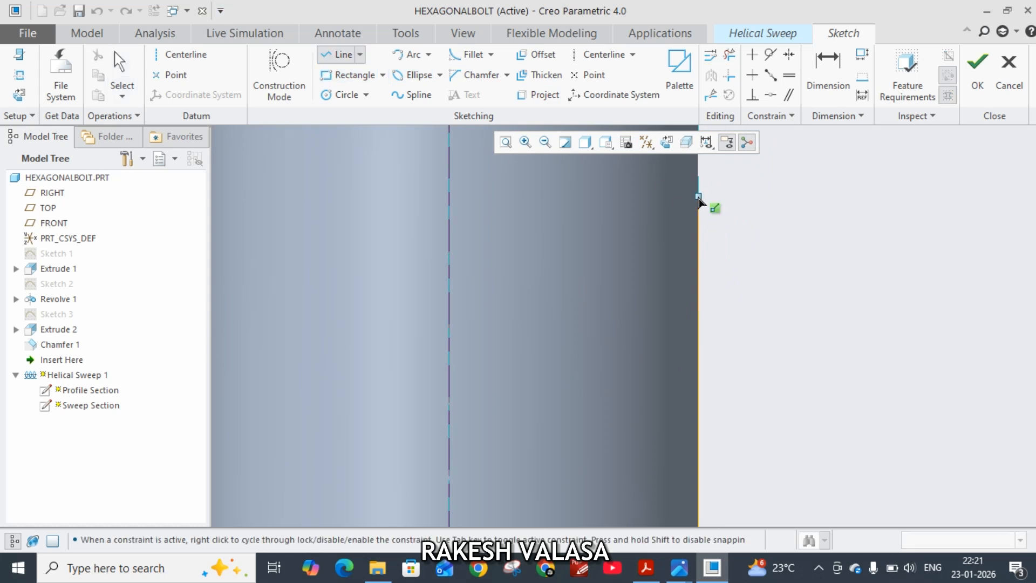
left_click(699, 197)
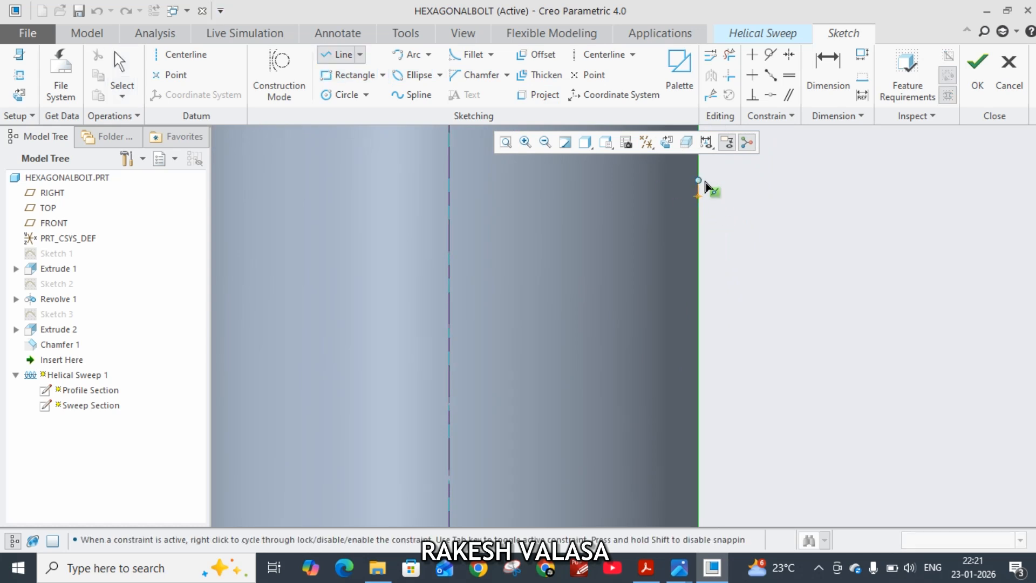
left_click(740, 170)
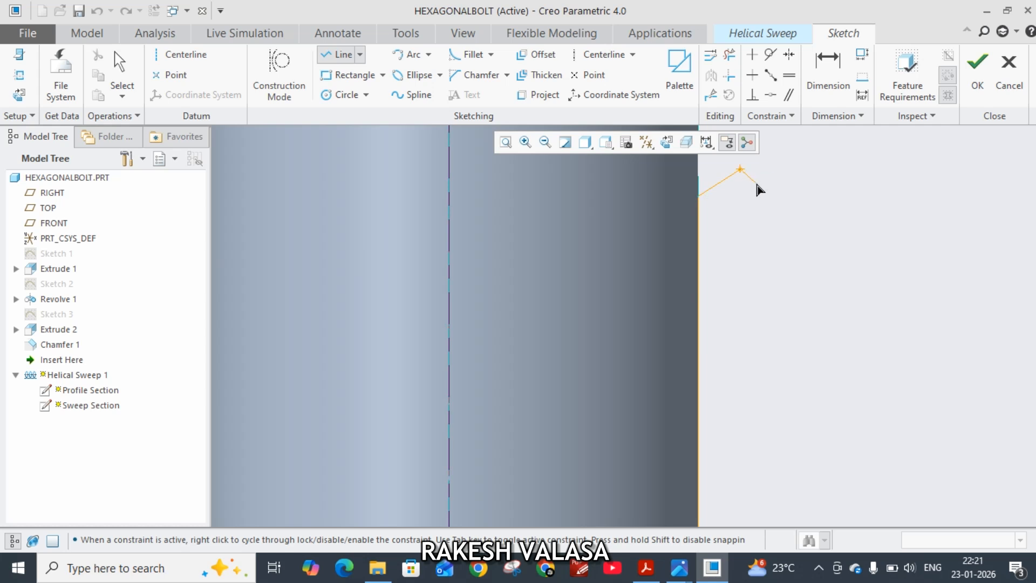
scroll(712, 177, "up", 3)
scroll(711, 177, "down", 3)
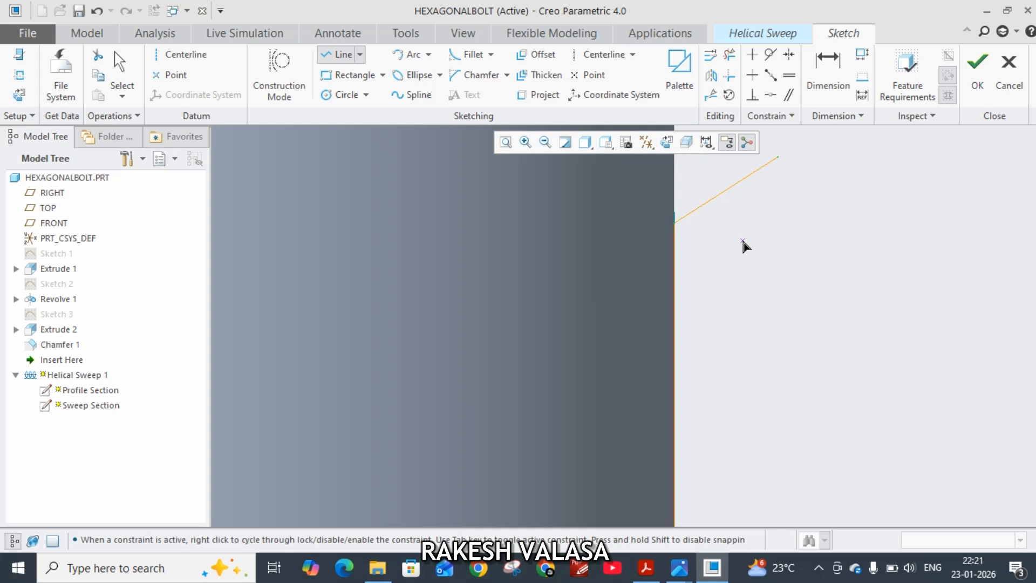
middle_click_drag(743, 246, 744, 321)
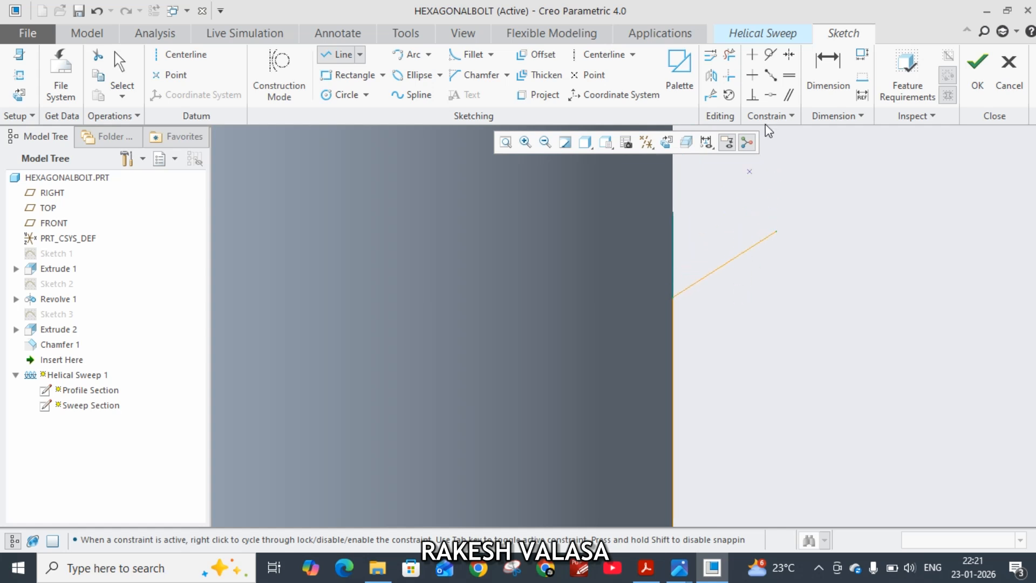
Dimension the angle between the slanted line and the shank's vertical edge as 75 degrees
left_click(829, 68)
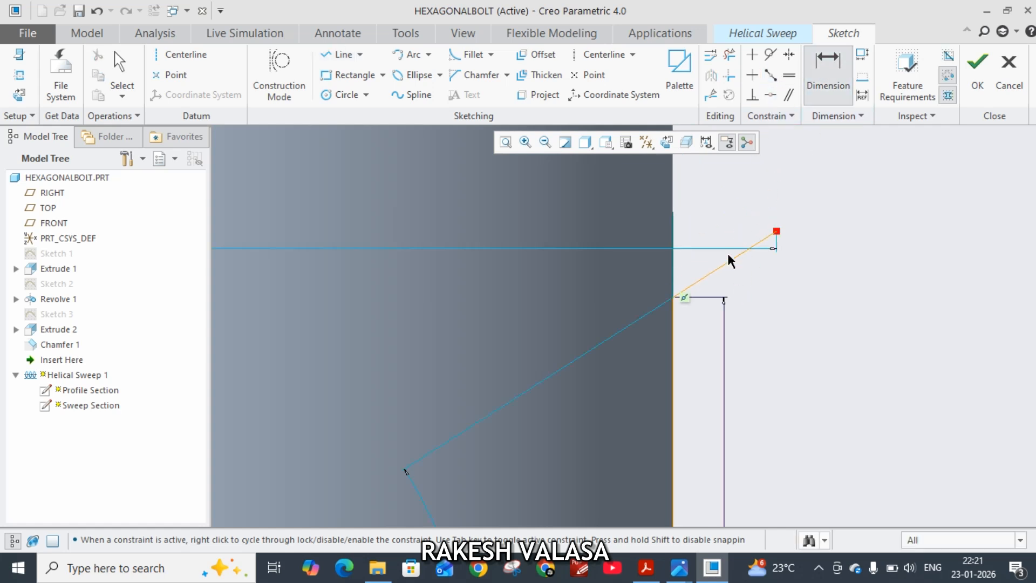
left_click(724, 265)
left_click(674, 221)
middle_click(709, 220)
type("75")
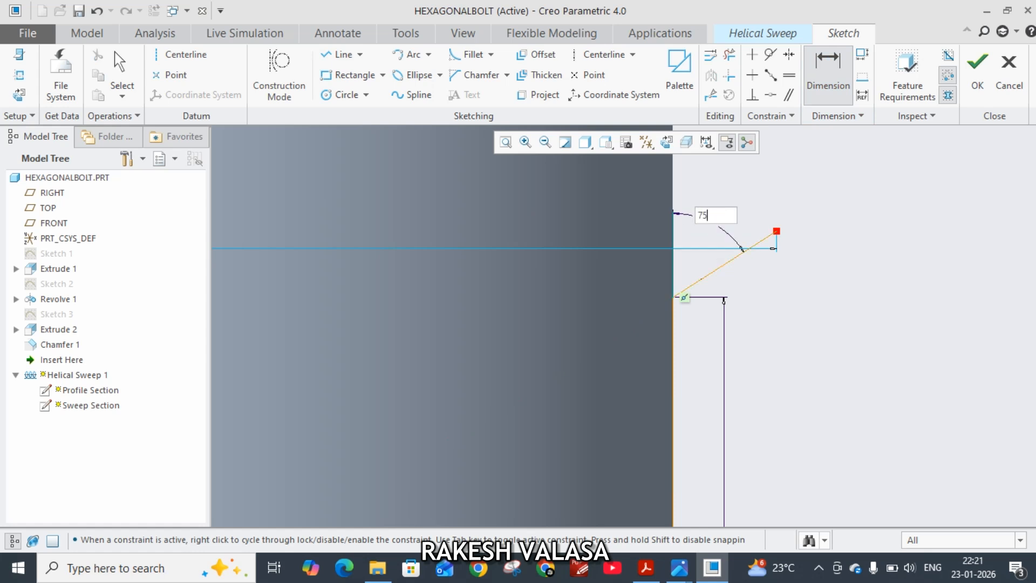
key("Return")
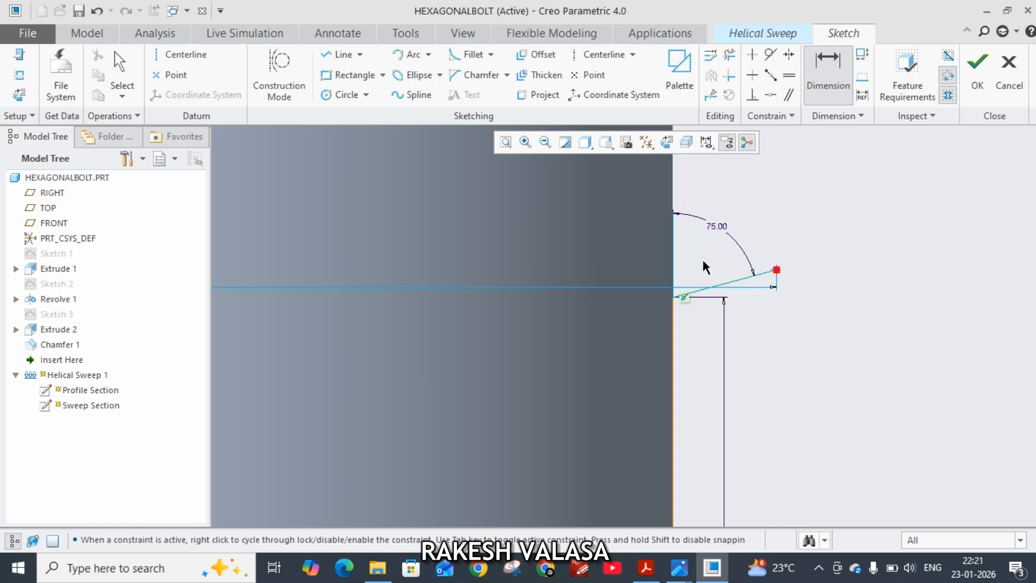
Set the horizontal distance from the shank's edge to the slanted line's outer end to 1 mm
left_click(673, 256)
middle_click(705, 250)
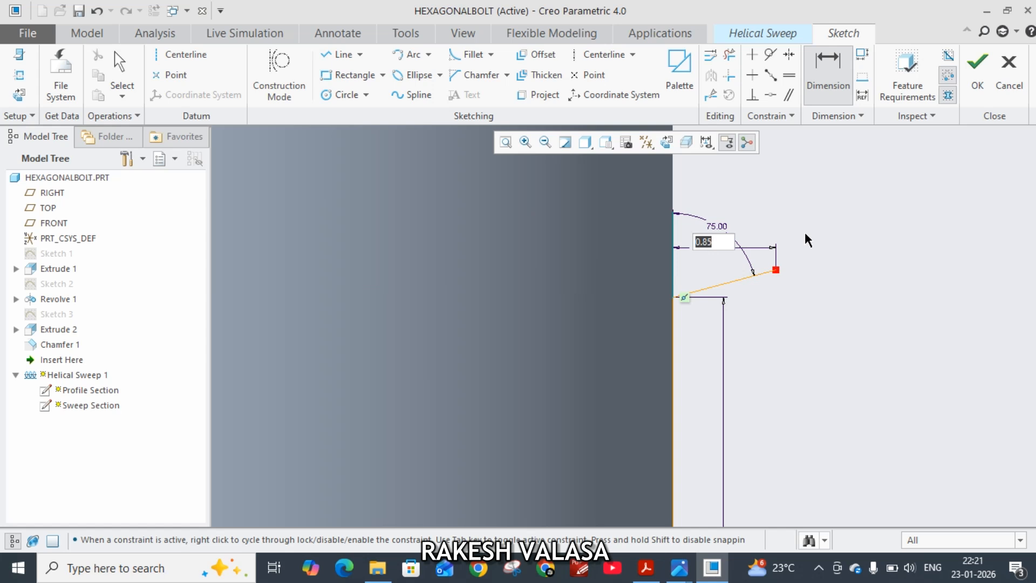
type("1")
key("Return")
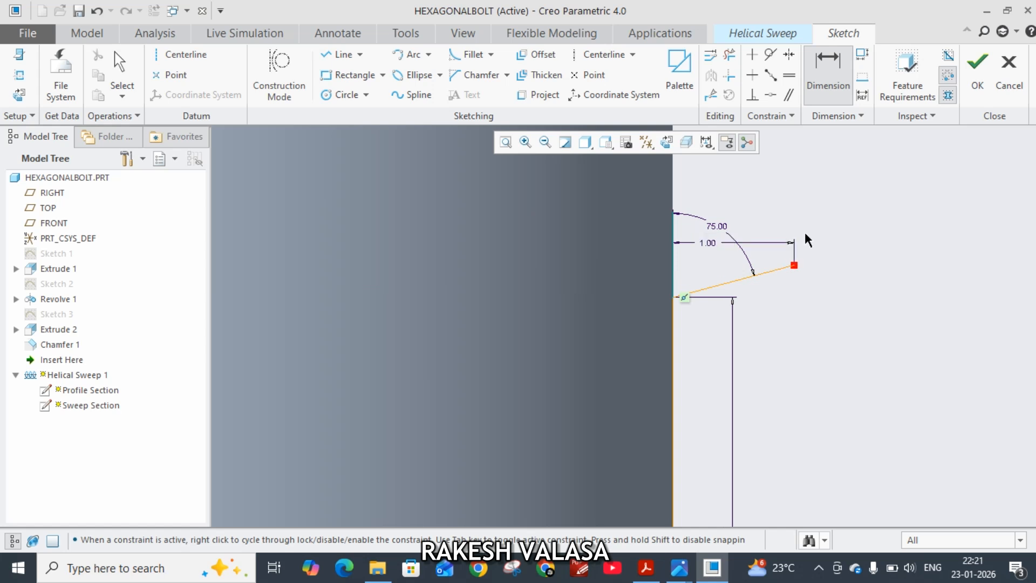
Finish the profile sketch, inspect the thread's run-out at its upper end, and complete the helical sweep redefinition
left_click(977, 67)
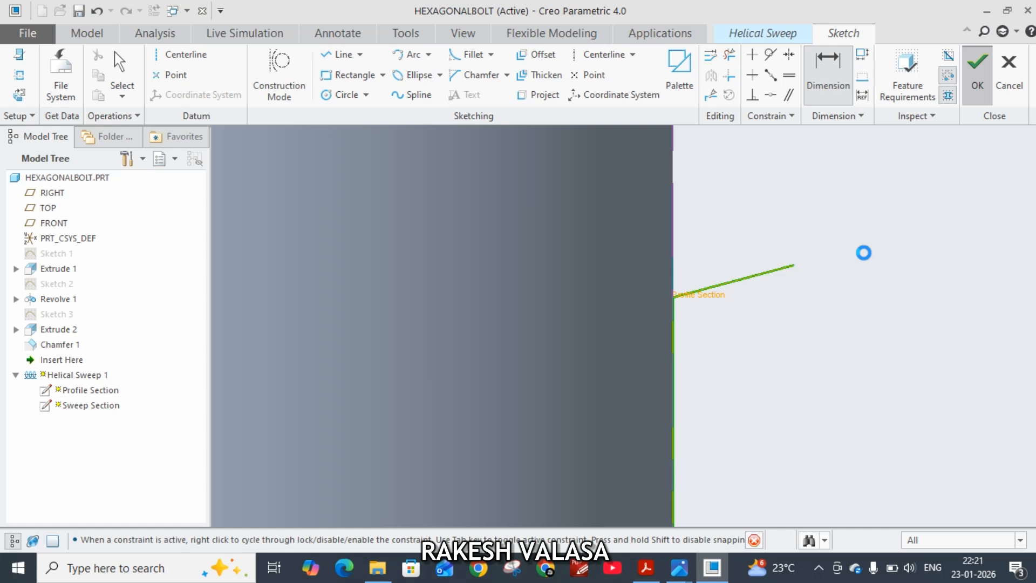
scroll(721, 303, "up", 1)
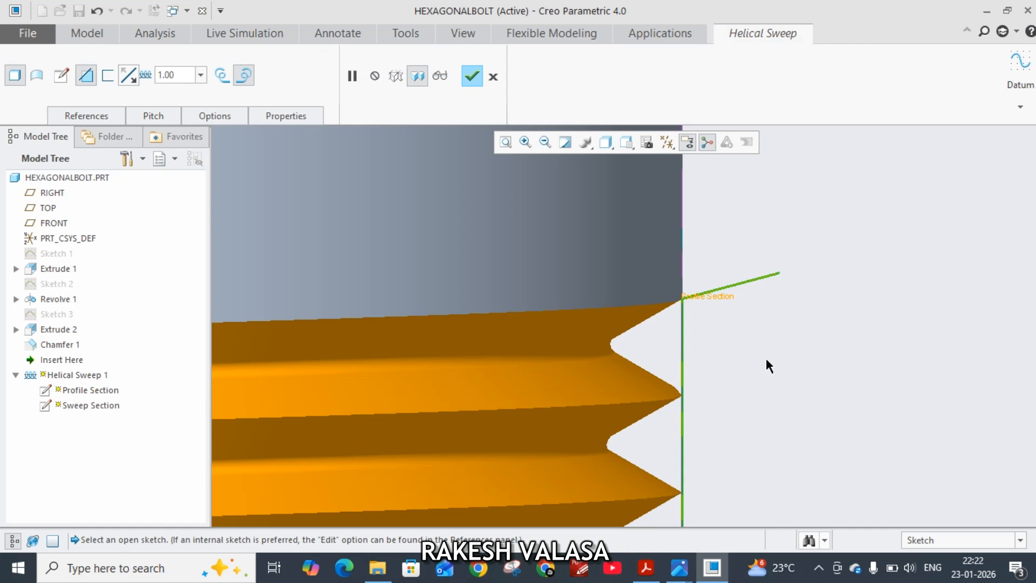
middle_click_drag(766, 360, 596, 348, "shift")
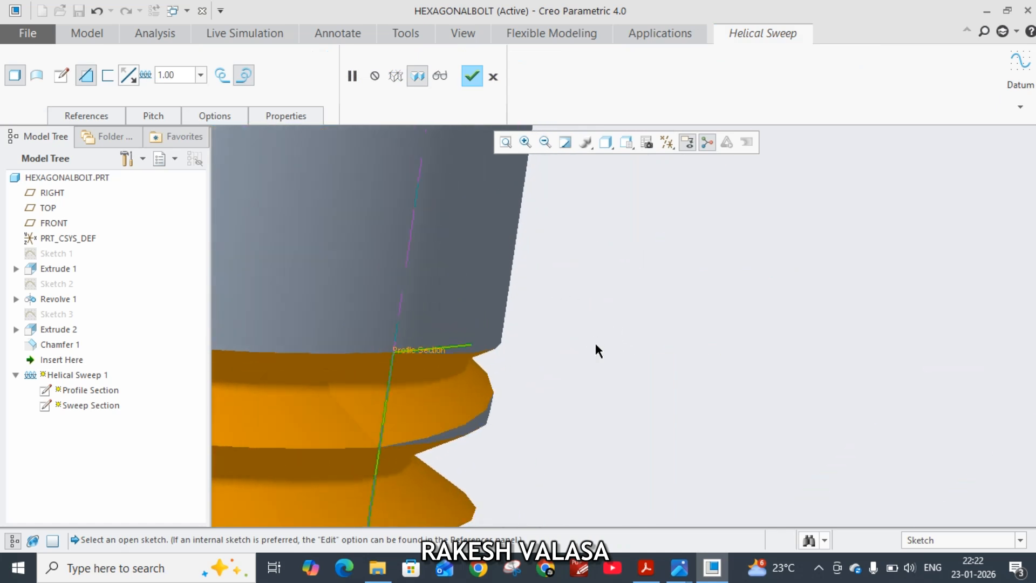
left_click(472, 76)
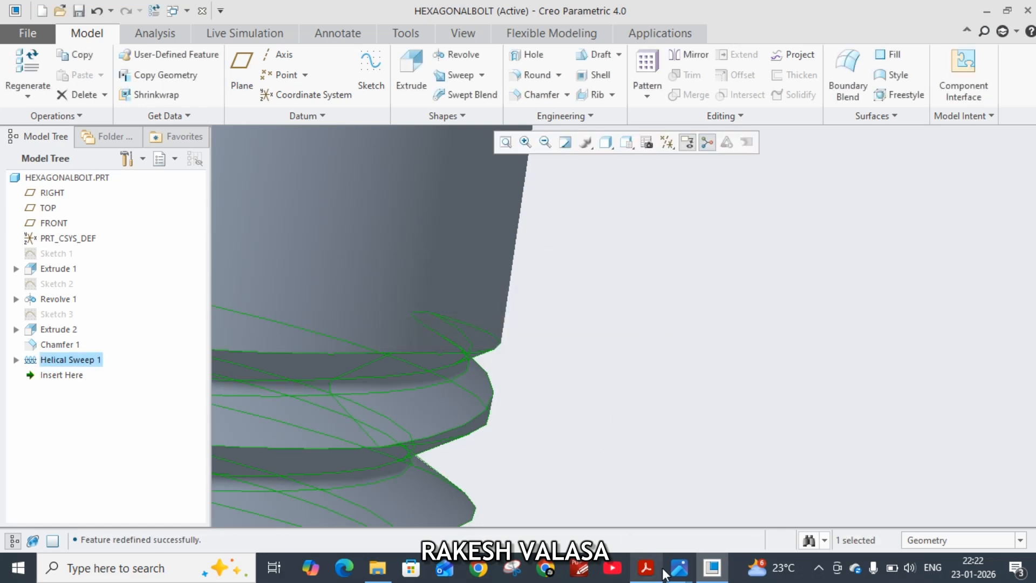
Check the thread profile reference drawing, and start a sketch on the shank's flat end face in Creo Parametric
mouse_move(681, 576)
left_click(594, 494)
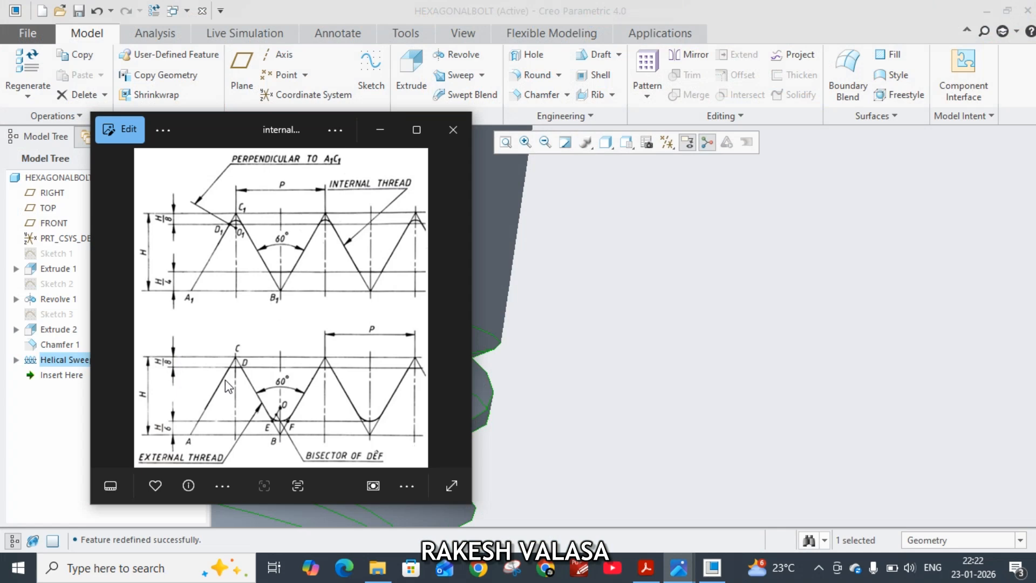
left_click(711, 571)
scroll(609, 364, "up", 10)
middle_click_drag(639, 389, 598, 393)
scroll(588, 403, "down", 6)
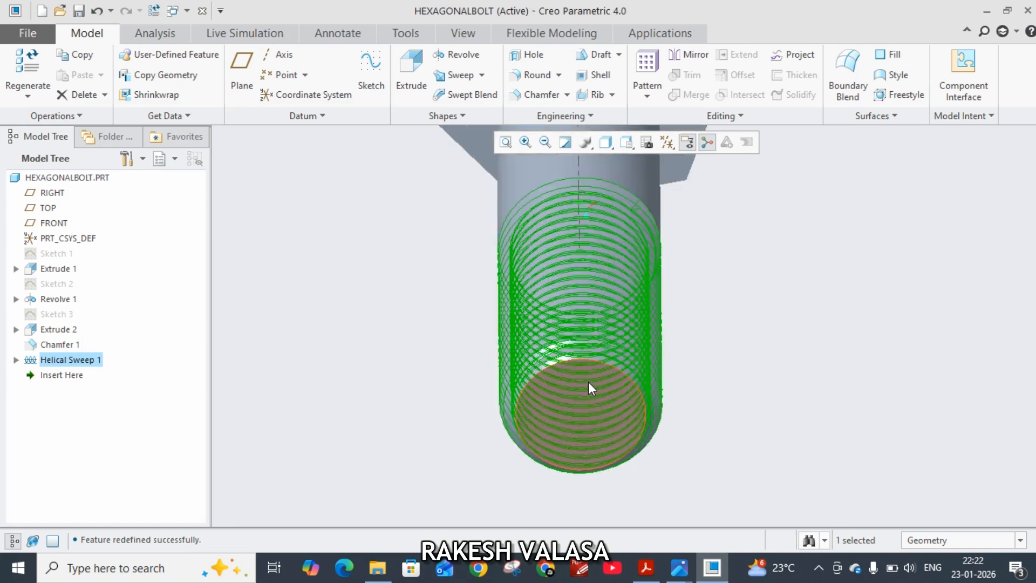
left_click(589, 381)
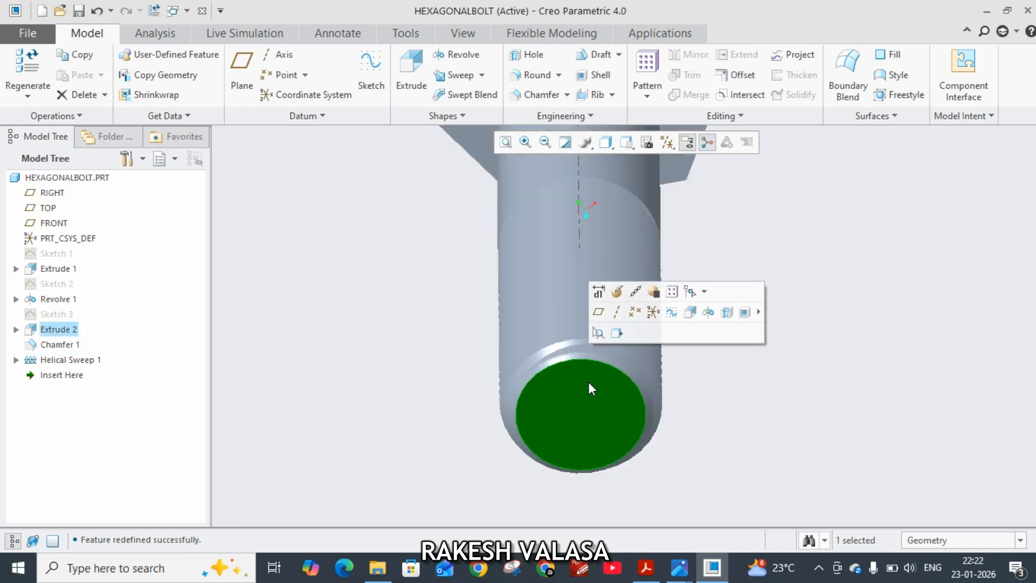
left_click(672, 309)
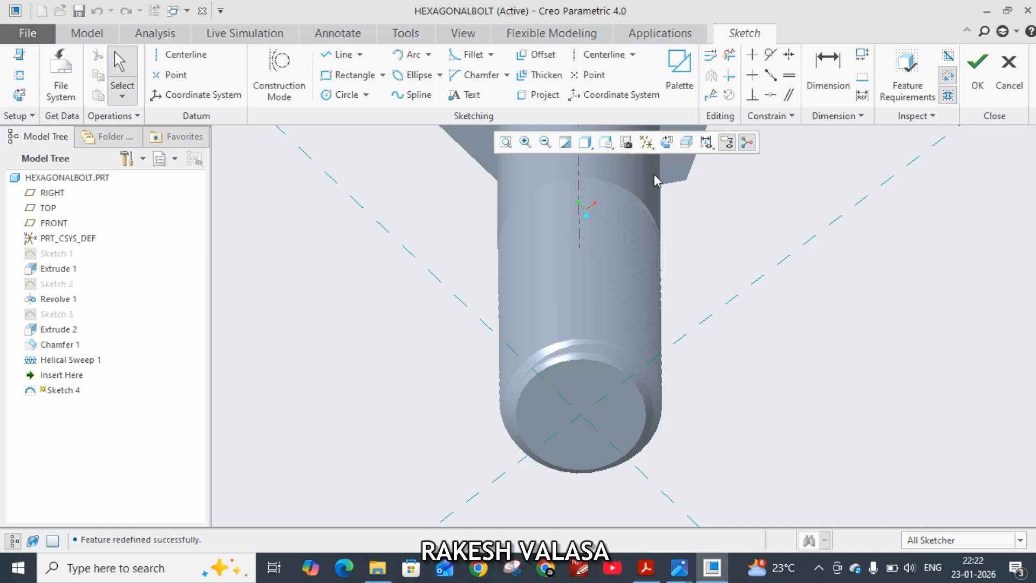
Display the model as Shading With Edges and orient the sketch plane to the 2D view
left_click(592, 149)
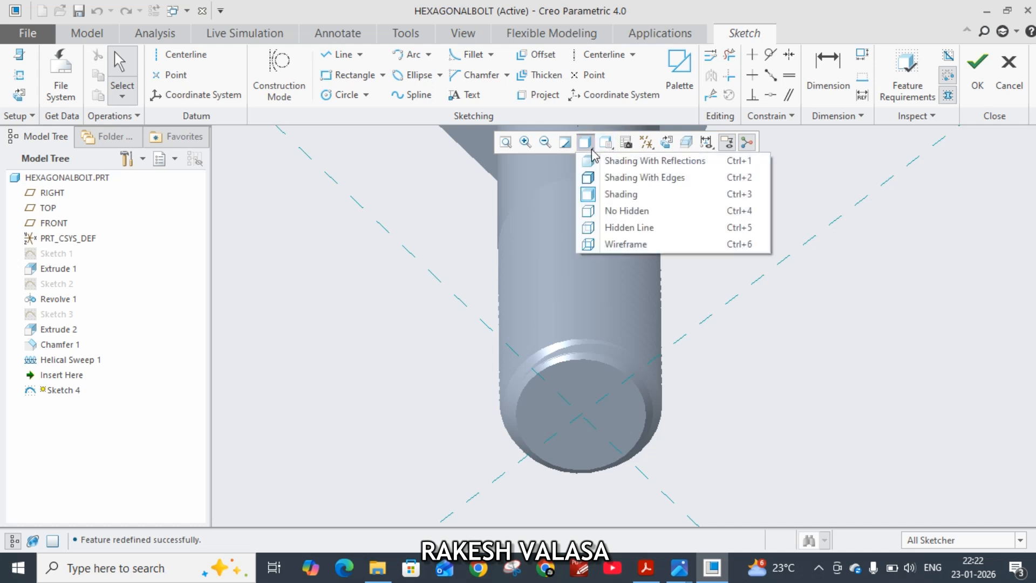
left_click(630, 177)
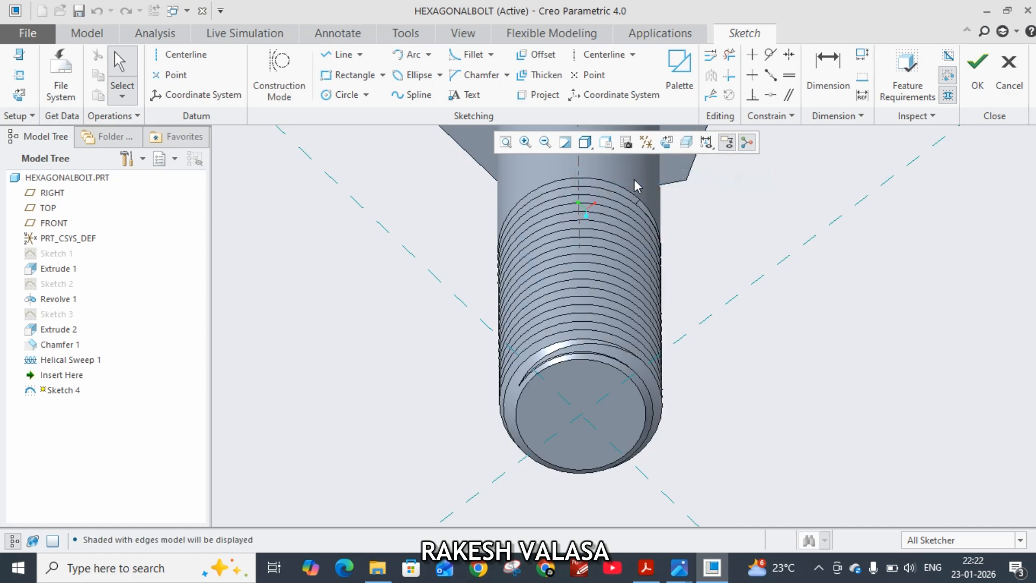
left_click(667, 143)
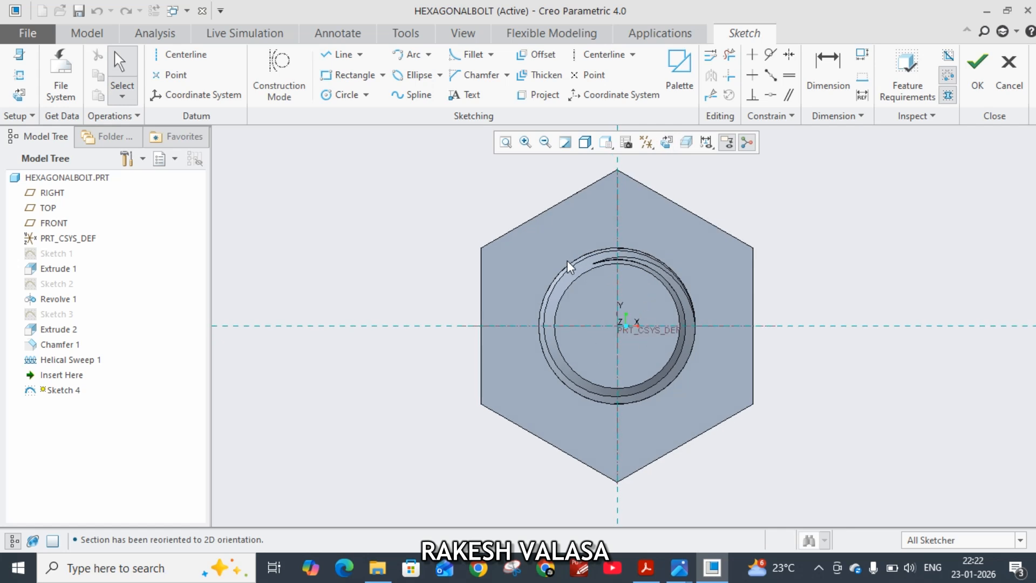
Sketch a circle about 4.37 mm in diameter centred on the shank's axis
left_click(339, 96)
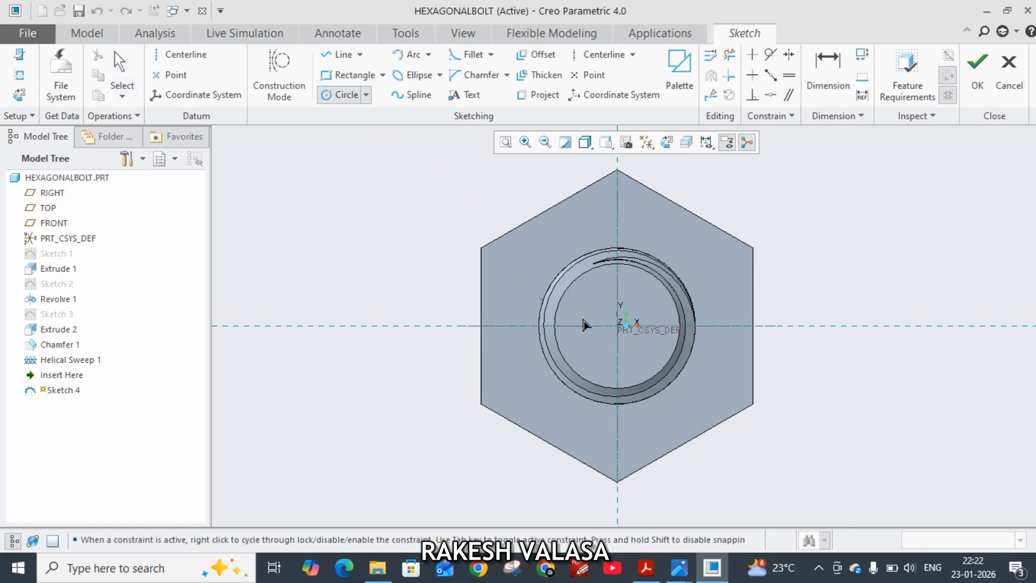
left_click(623, 331)
left_click(645, 350)
middle_click(815, 287)
Add the shank's outer cylindrical surface as a sketch reference and restore the 2D sketch view
middle_click_drag(779, 225, 779, 239)
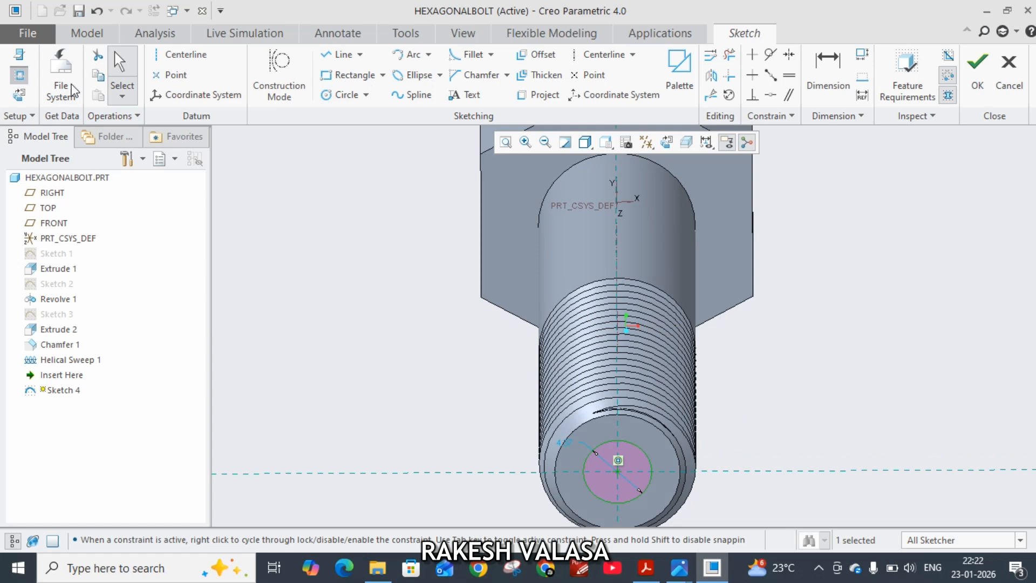
left_click(19, 77)
left_click(644, 247)
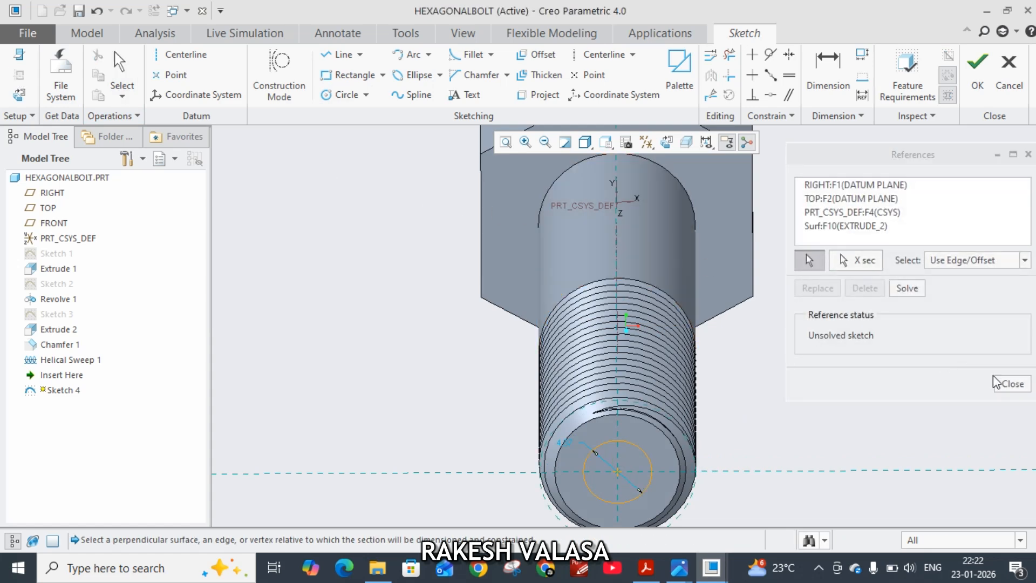
left_click(1017, 384)
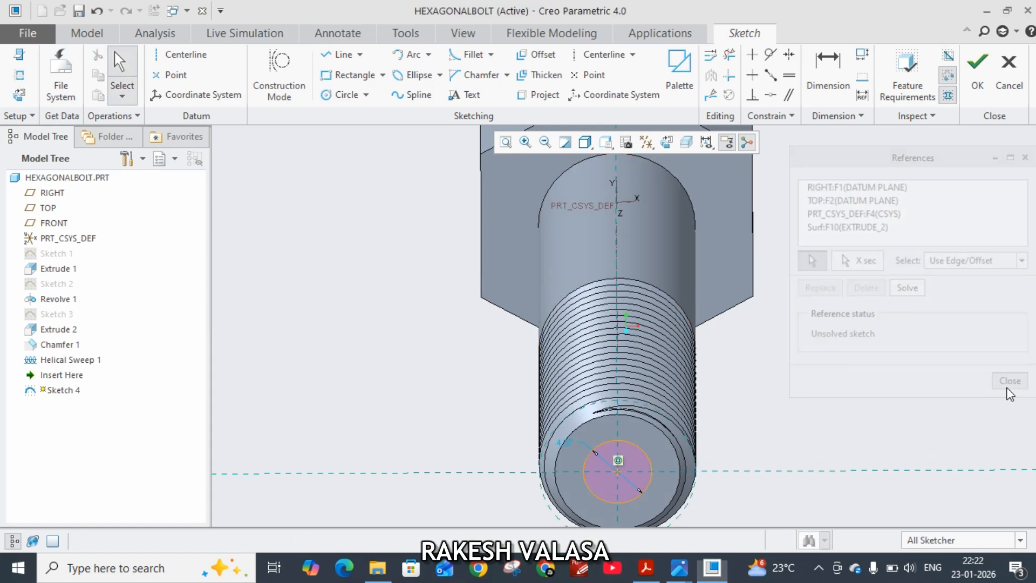
left_click(668, 143)
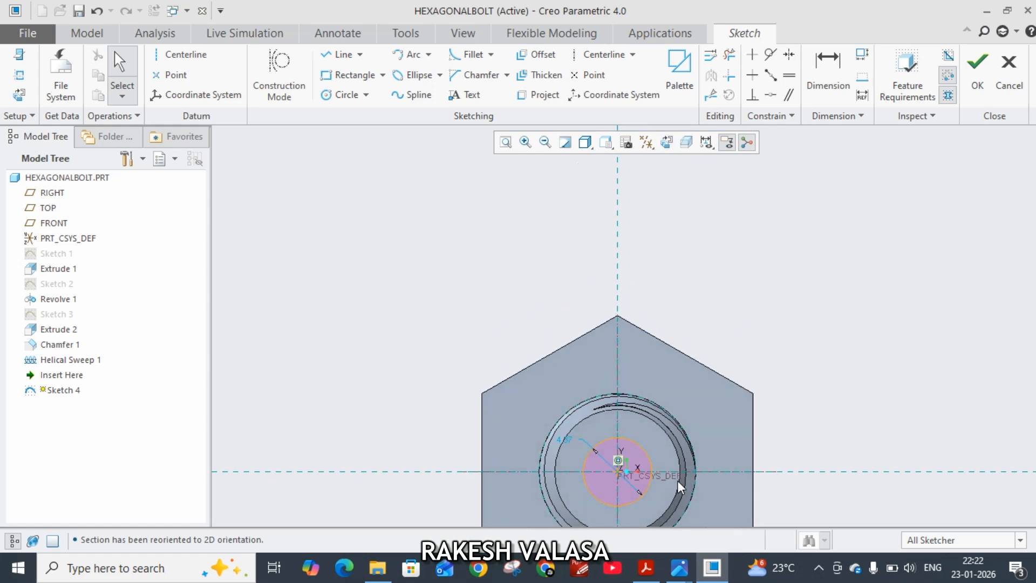
Dimension the radial gap from the circle to the shank's outer surface so the circle lies just inside it, and finish the sketch
scroll(666, 493, "up", 1)
left_click(830, 100)
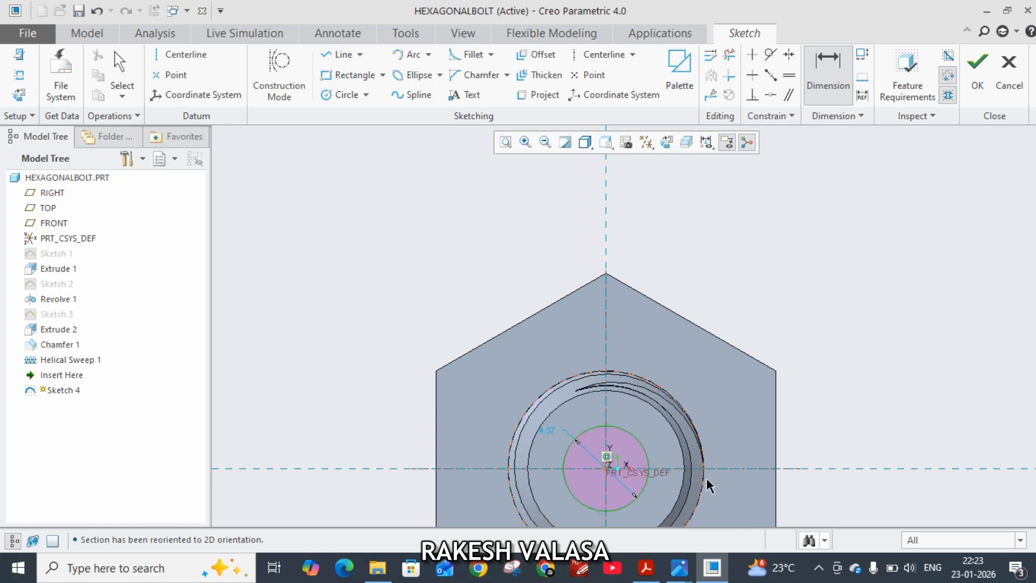
middle_click(672, 464)
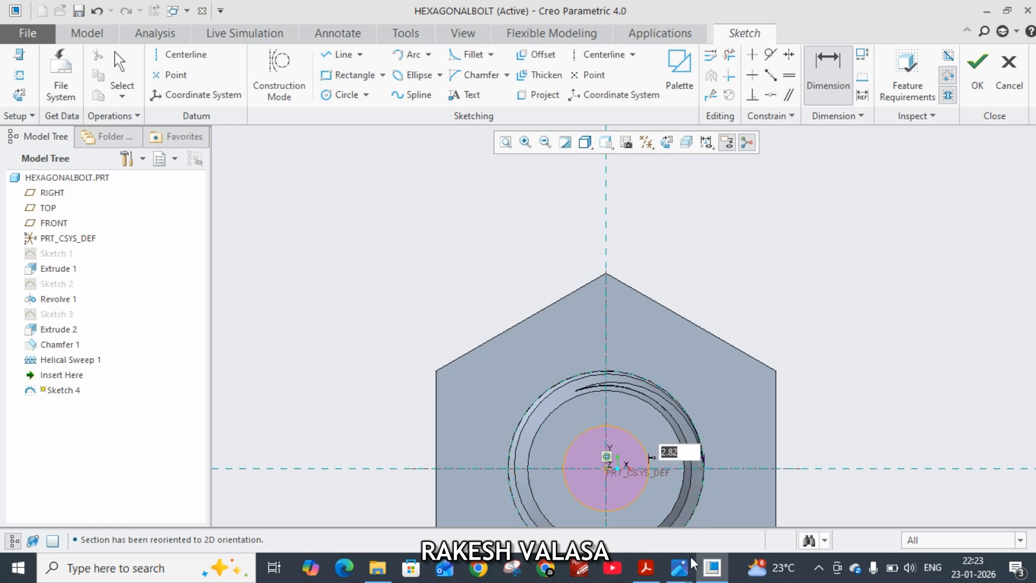
mouse_move(686, 570)
type("0")
key("Return")
left_click(977, 73)
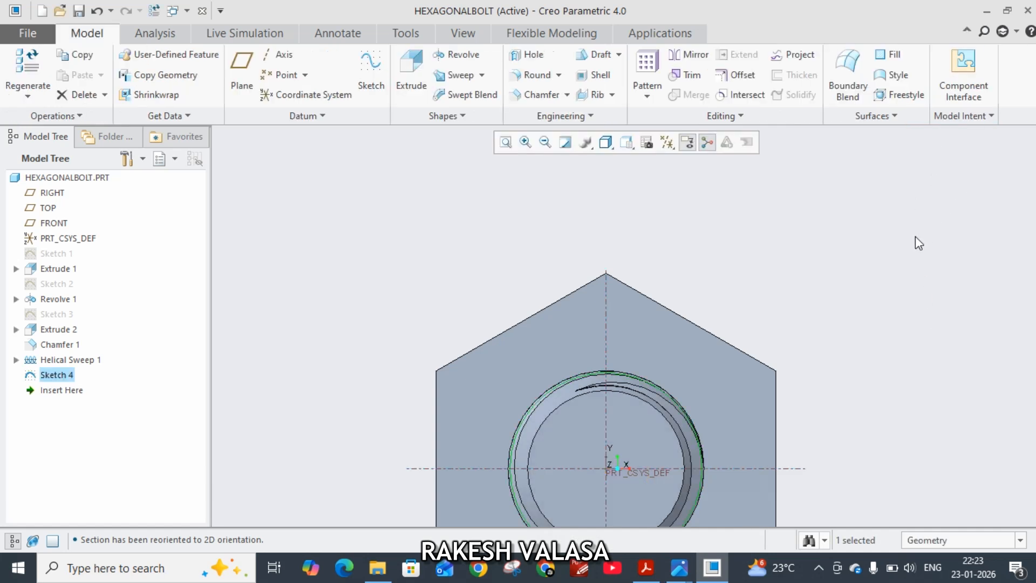
Extrude the new circle sketch 20 mm from the shank's end toward the bolt head, along the threaded length
key("ctrl+d")
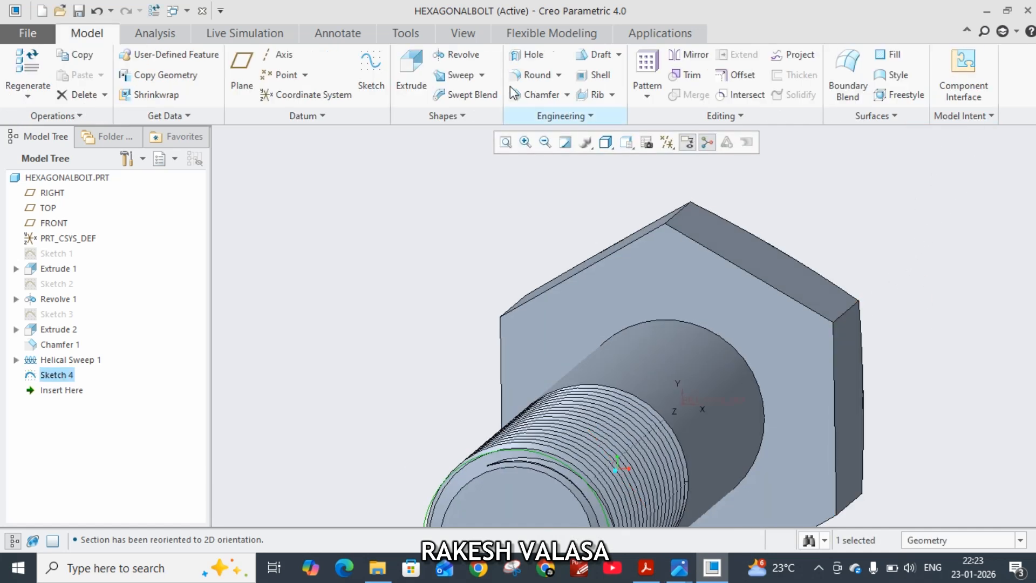
left_click(424, 73)
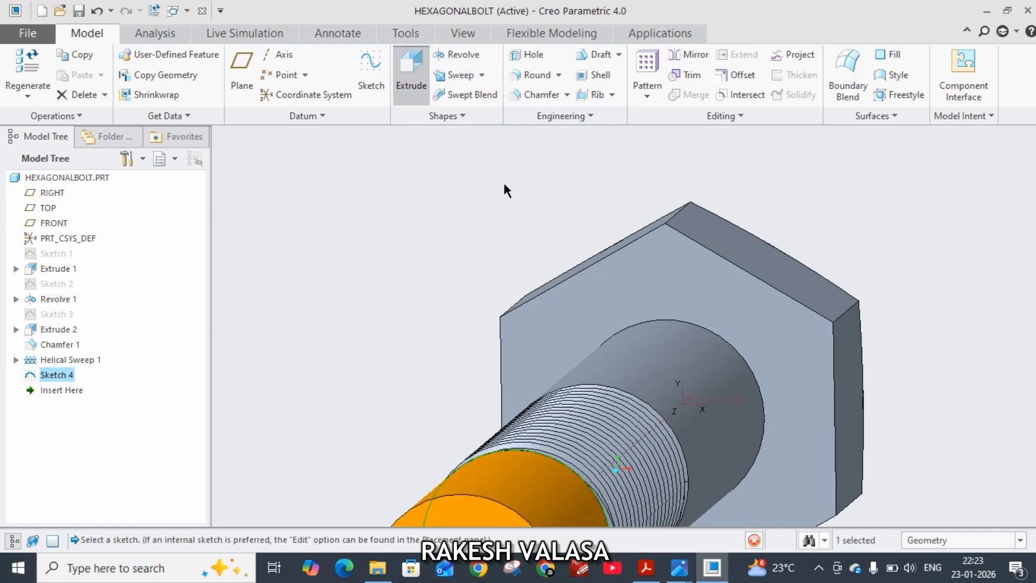
scroll(653, 255, "down", 3)
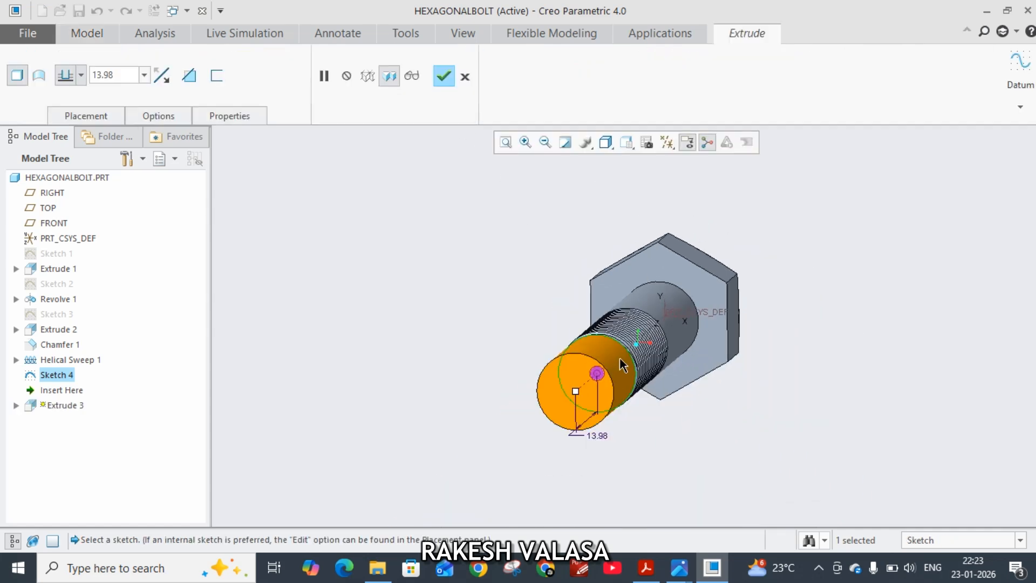
scroll(625, 363, "up", 2)
scroll(573, 426, "up", 2)
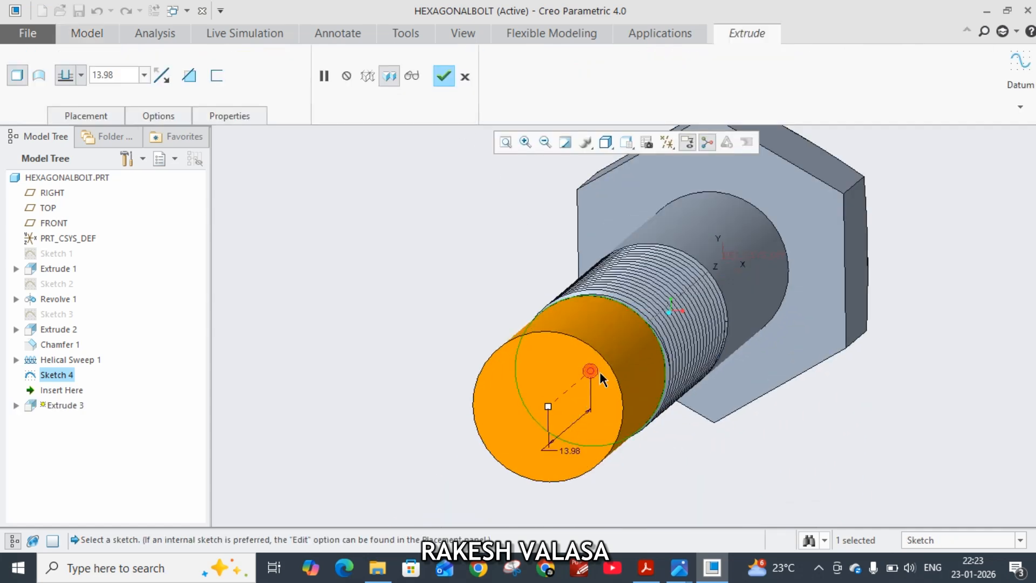
middle_click_drag(811, 446, 778, 446)
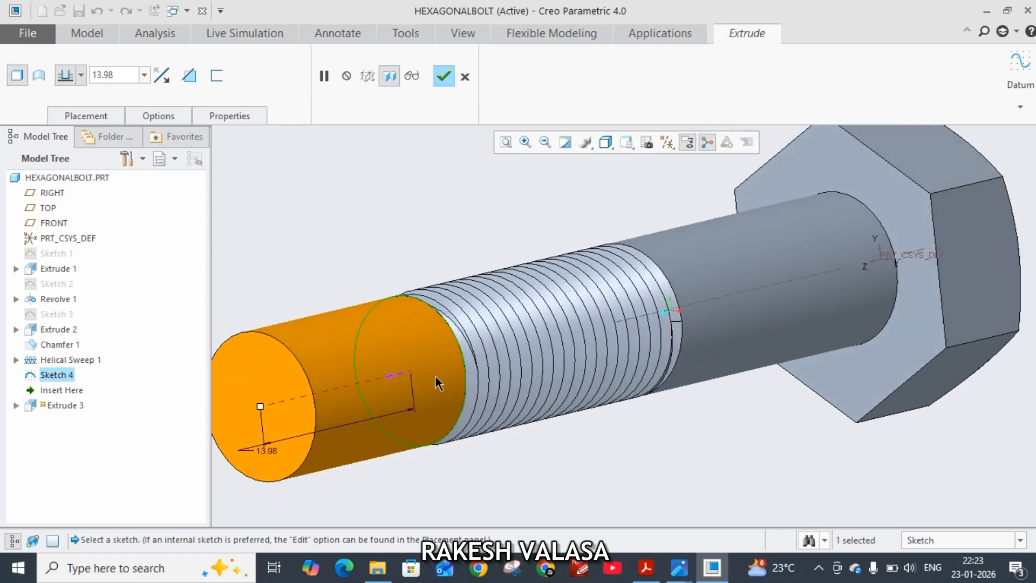
left_click(392, 376)
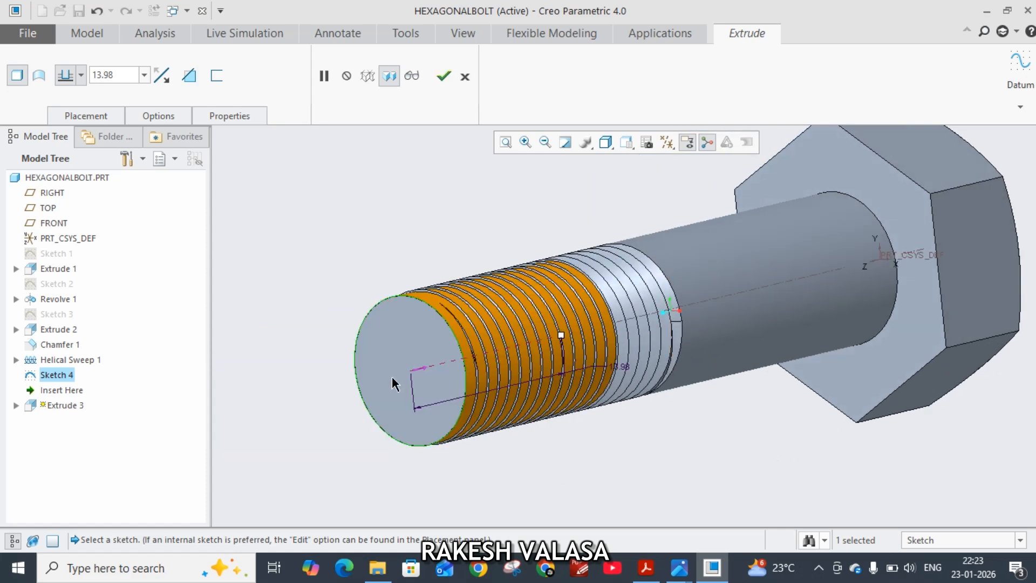
double_click(123, 76)
type("20")
key("Return")
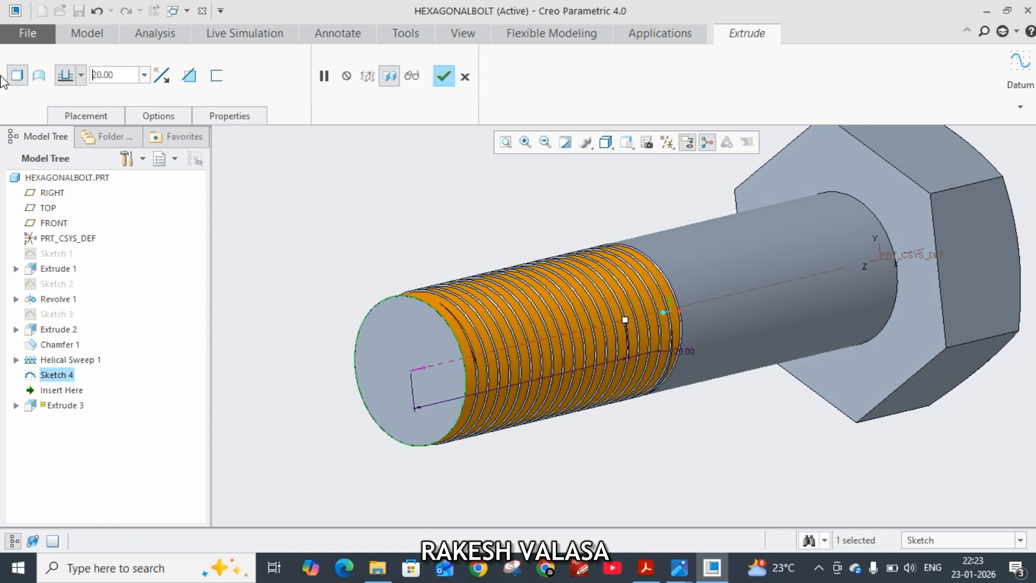
Make the extrusion a cut that removes the material outside the circle, trimming the thread crests, and complete the feature
left_click(190, 76)
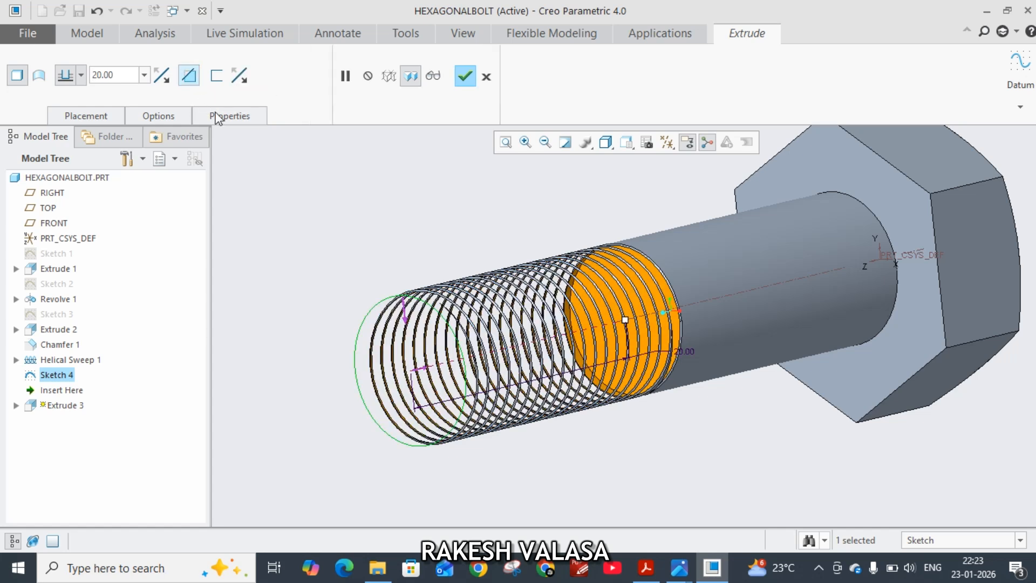
left_click(406, 324)
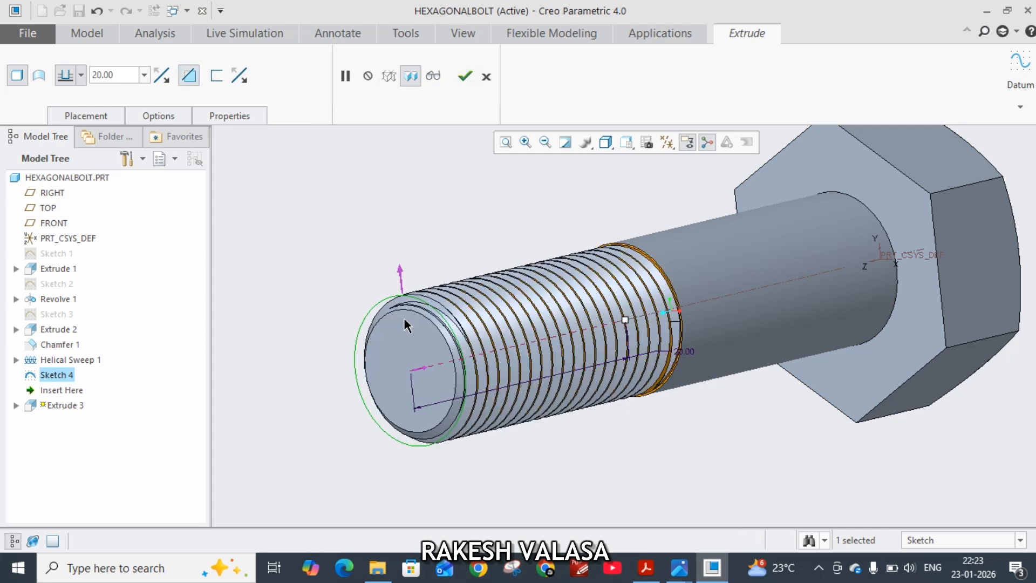
left_click(464, 76)
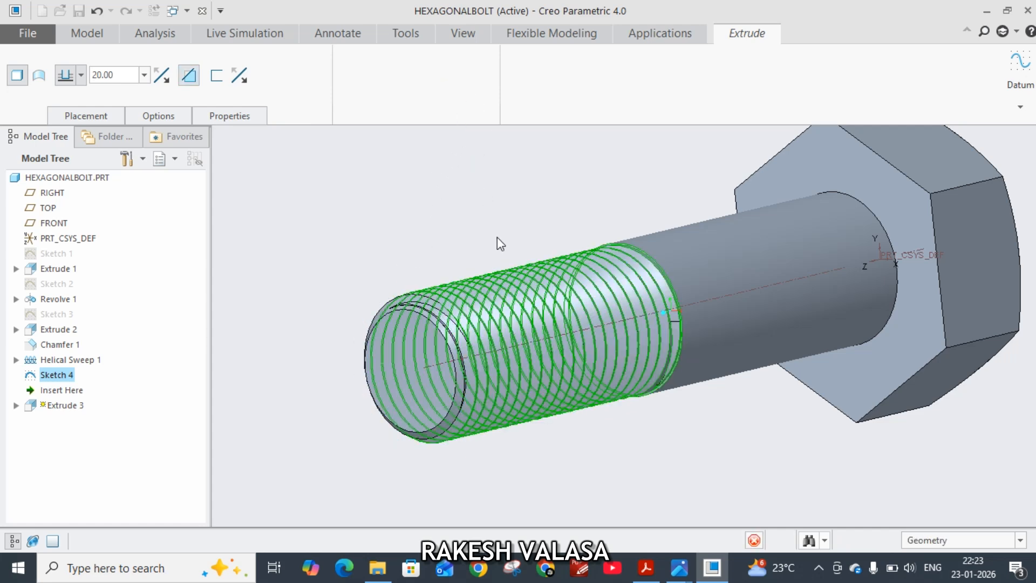
Examine the trimmed thread crests along both sides of the shank in the TOP orientation
mouse_move(694, 435)
middle_mouse_down()
mouse_move(693, 393)
mouse_move(695, 416)
middle_mouse_up()
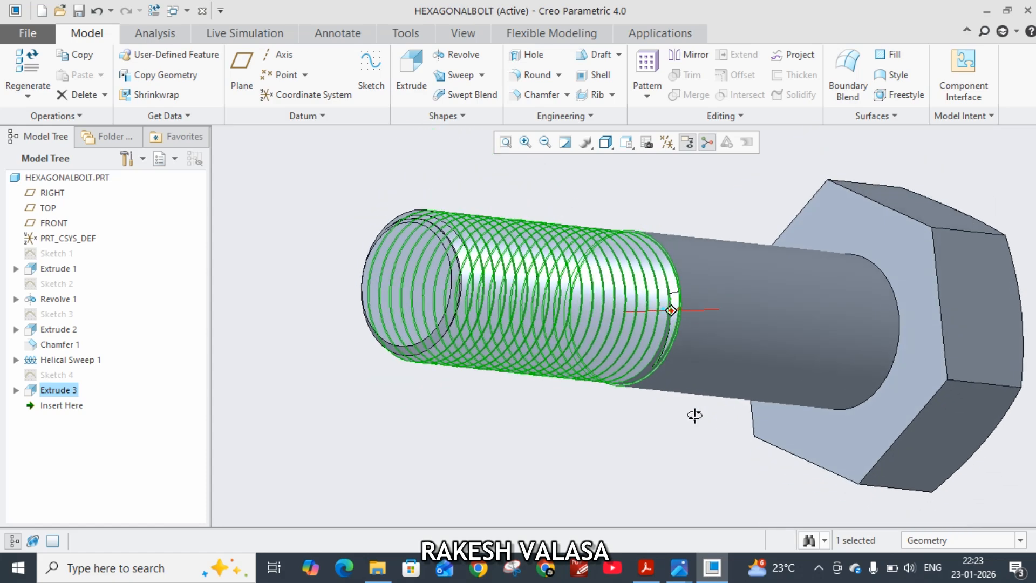
middle_click_drag(694, 416, 697, 430)
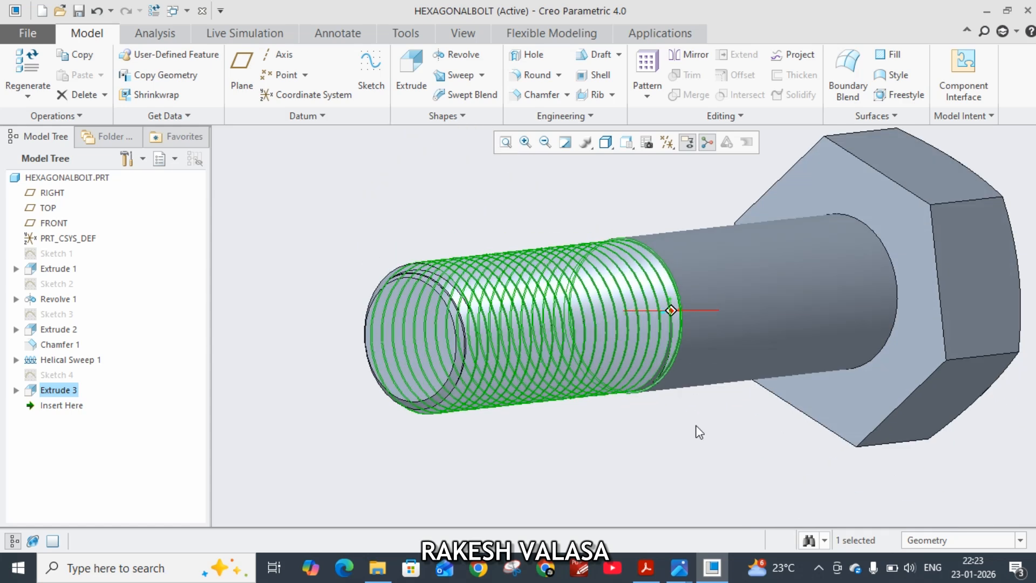
left_click(471, 37)
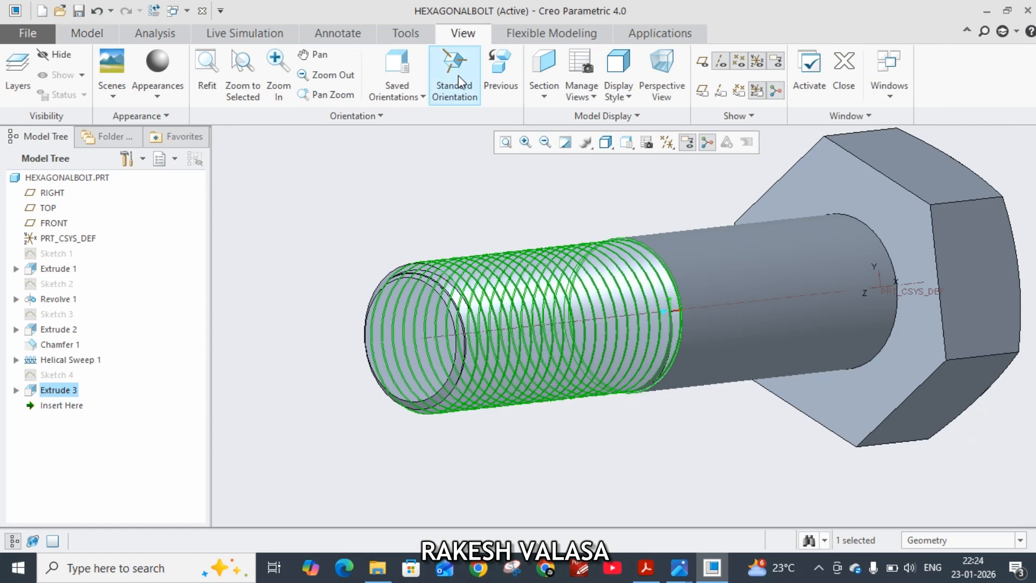
left_click(396, 81)
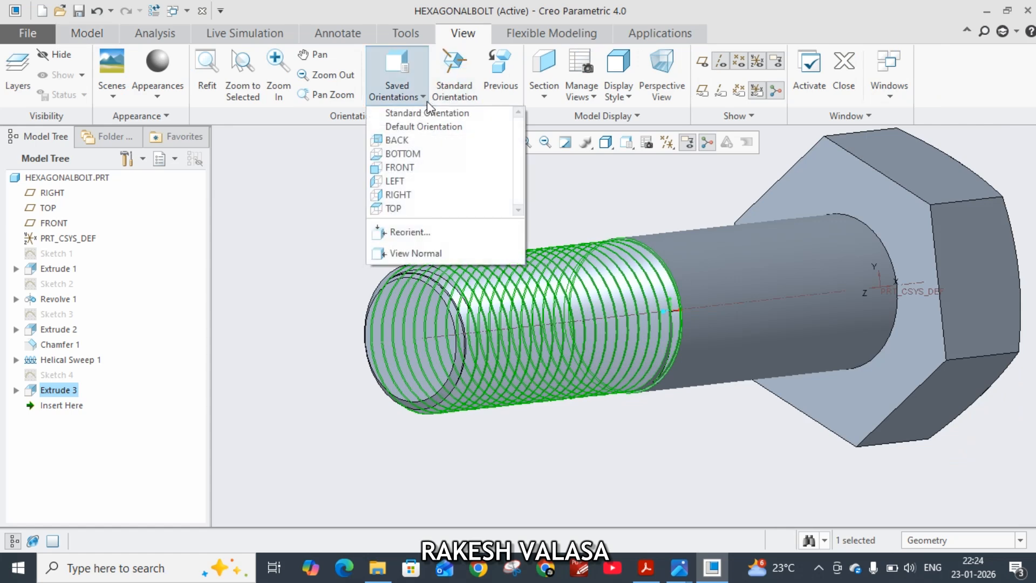
left_click(439, 208)
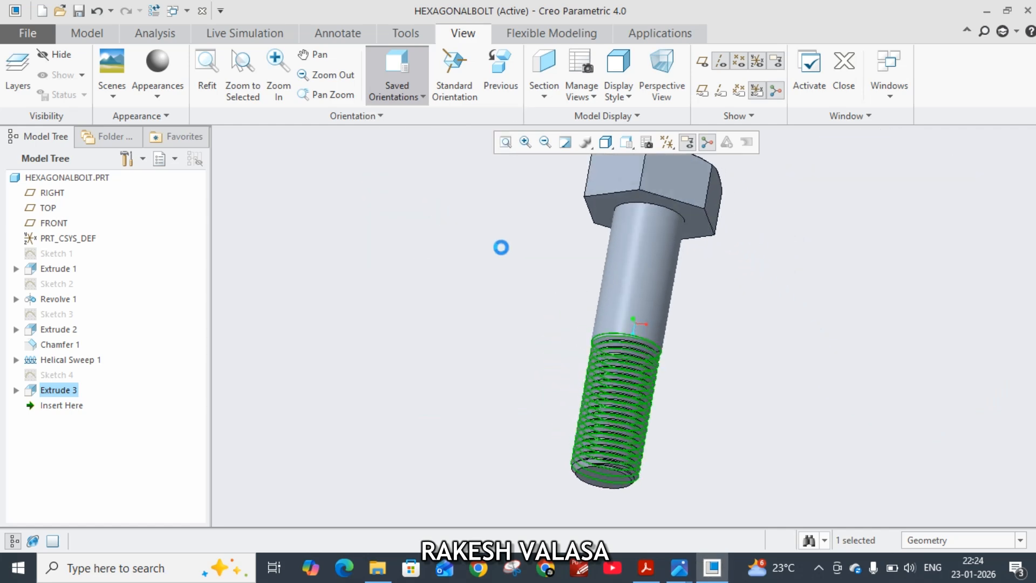
scroll(664, 407, "down", 10)
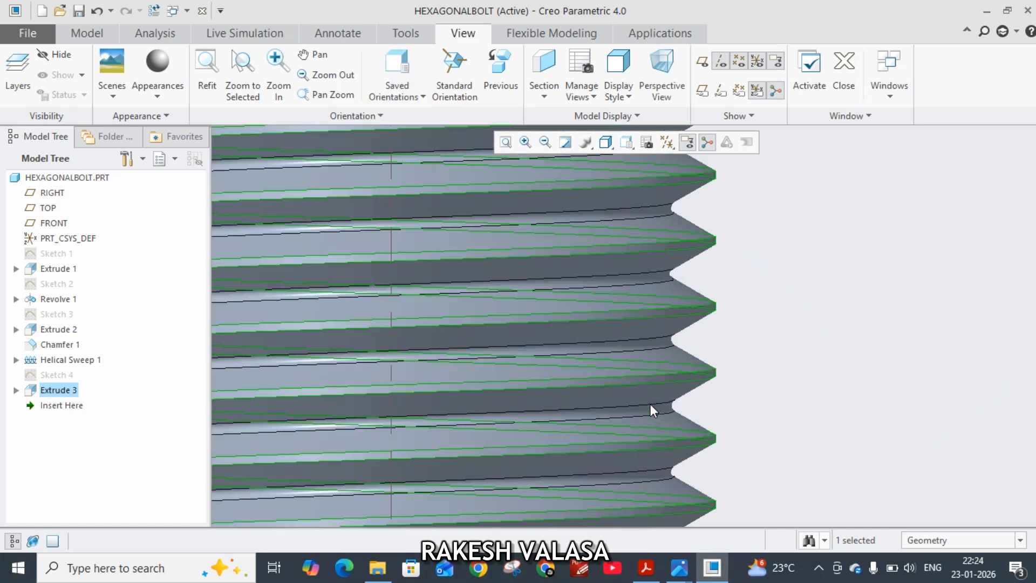
scroll(728, 257, "down", 3)
scroll(729, 257, "up", 3)
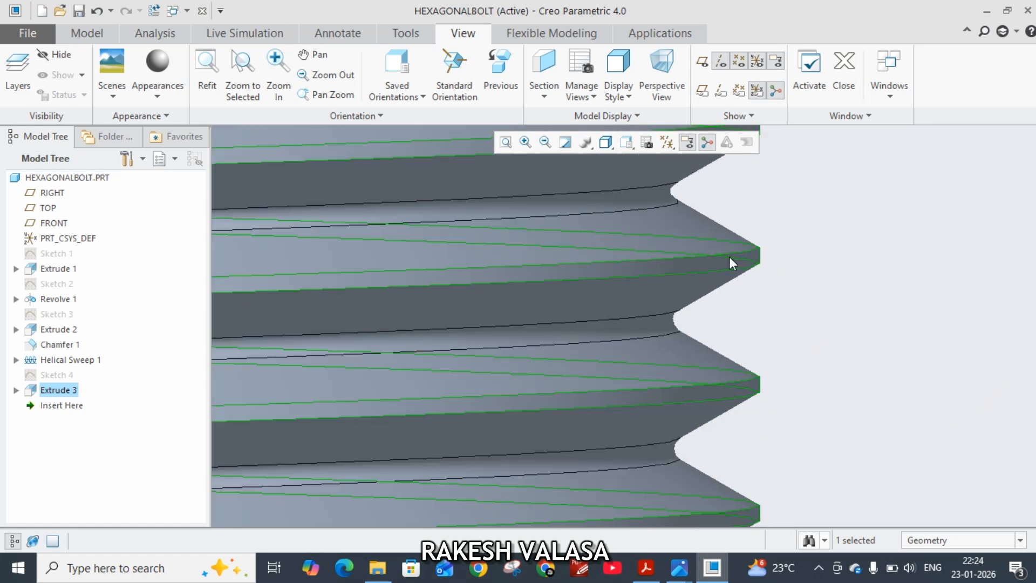
scroll(730, 257, "up", 3)
scroll(730, 257, "down", 4)
scroll(730, 257, "up", 4)
scroll(730, 257, "down", 4)
scroll(730, 254, "down", 3)
scroll(729, 253, "up", 5)
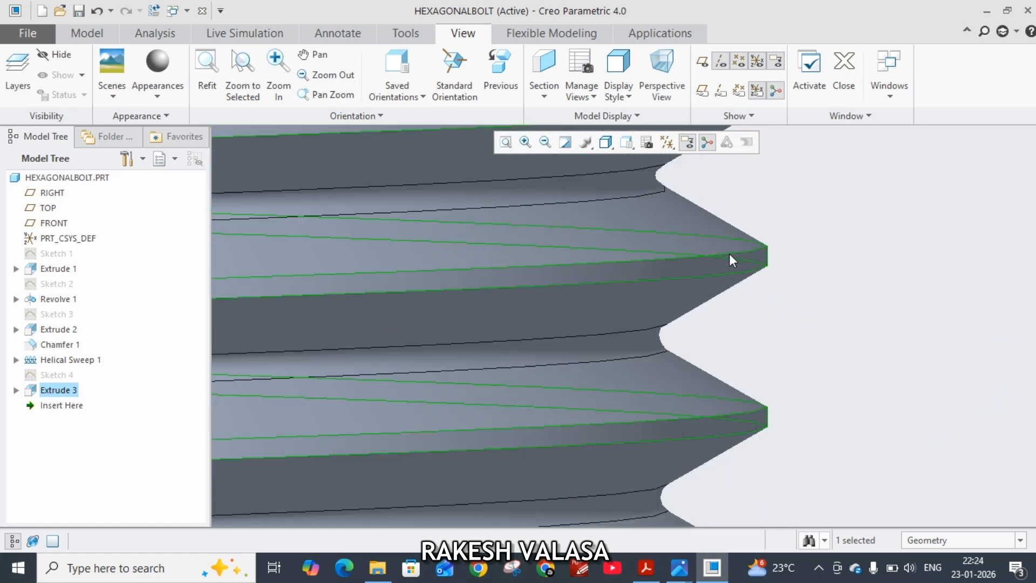
scroll(730, 254, "up", 3)
scroll(491, 279, "down", 5)
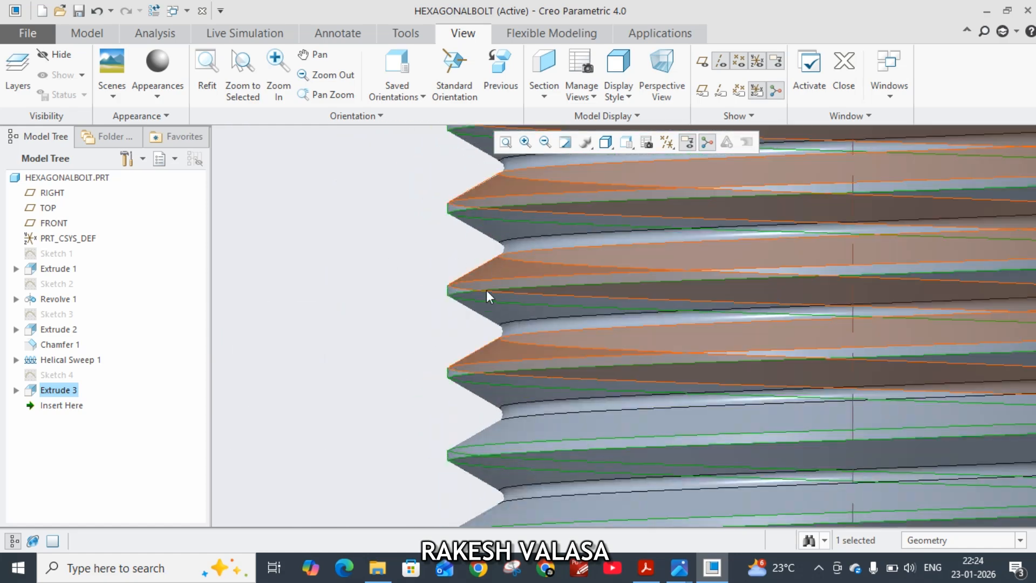
scroll(439, 270, "up", 5)
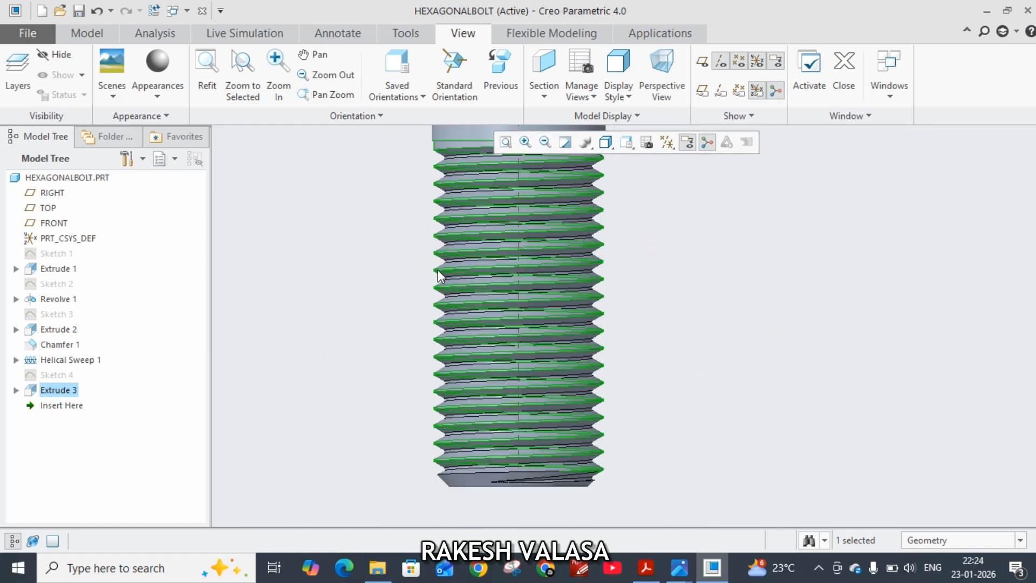
scroll(487, 174, "down", 5)
Inspect the thread run-out near the plain shank and the thread start at the chamfered end, and restore the standard orientation
middle_click_drag(846, 285, 754, 288)
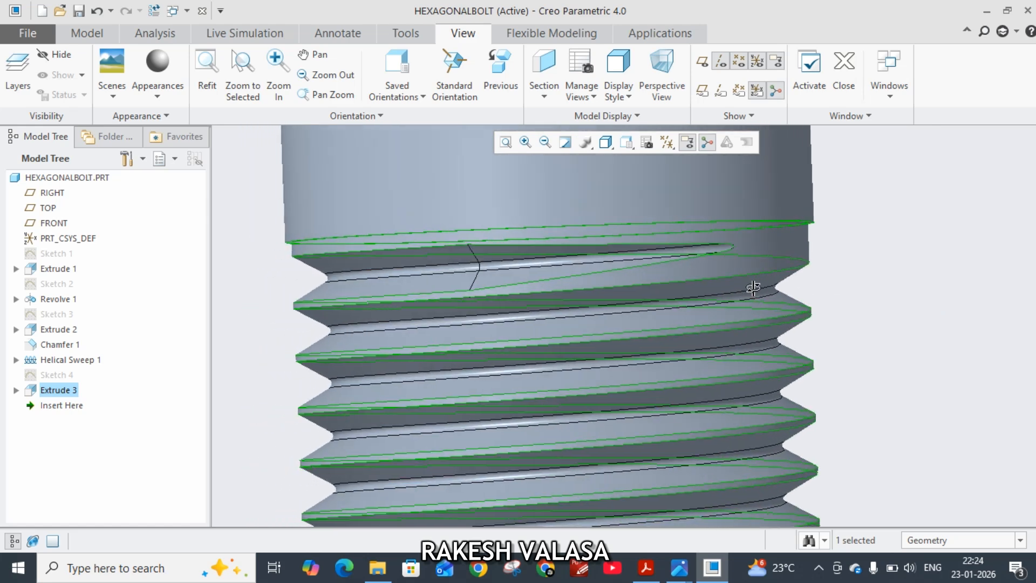
middle_click_drag(753, 287, 546, 277)
scroll(655, 300, "up", 10)
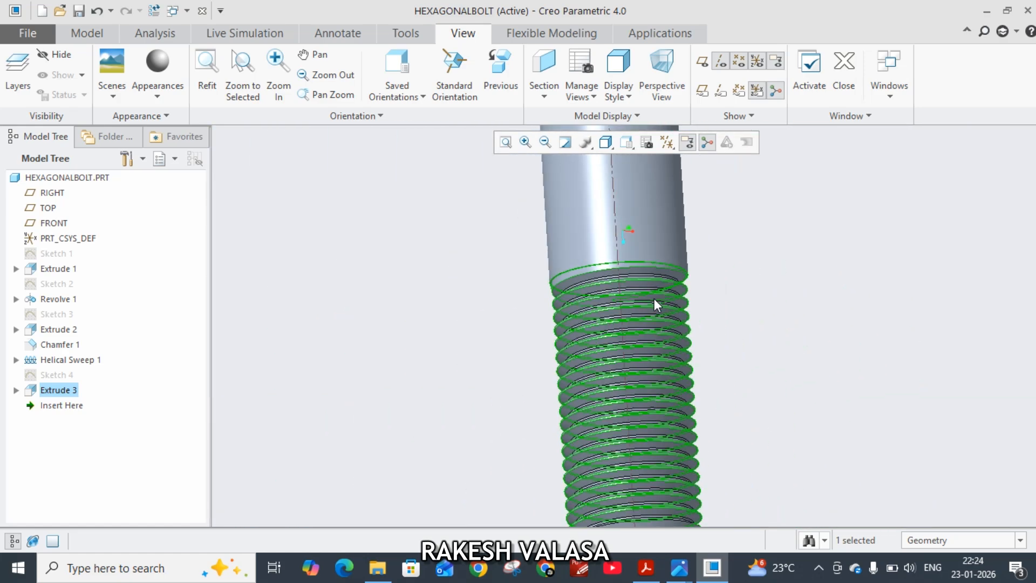
scroll(674, 369, "down", 3)
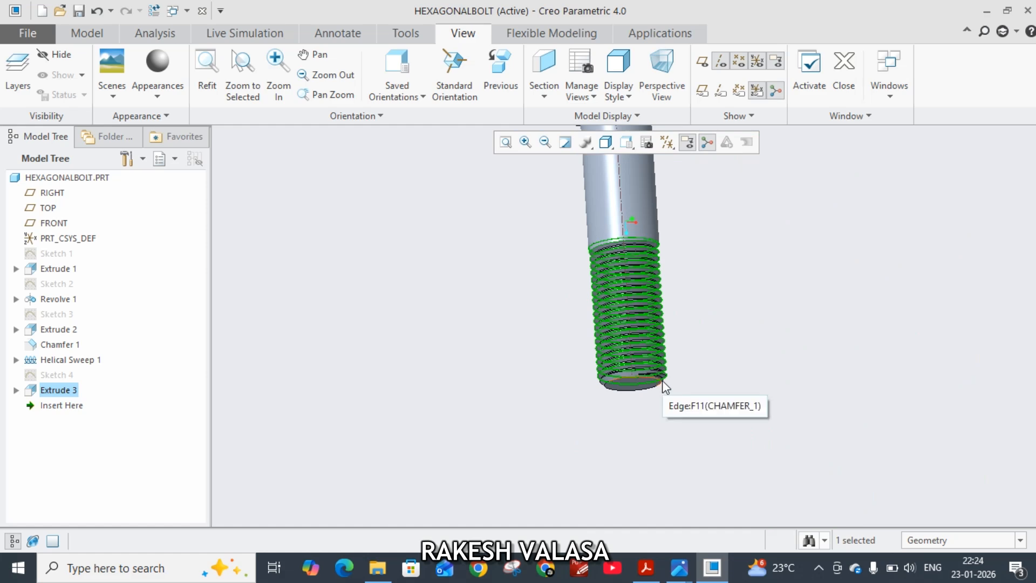
scroll(665, 385, "down", 4)
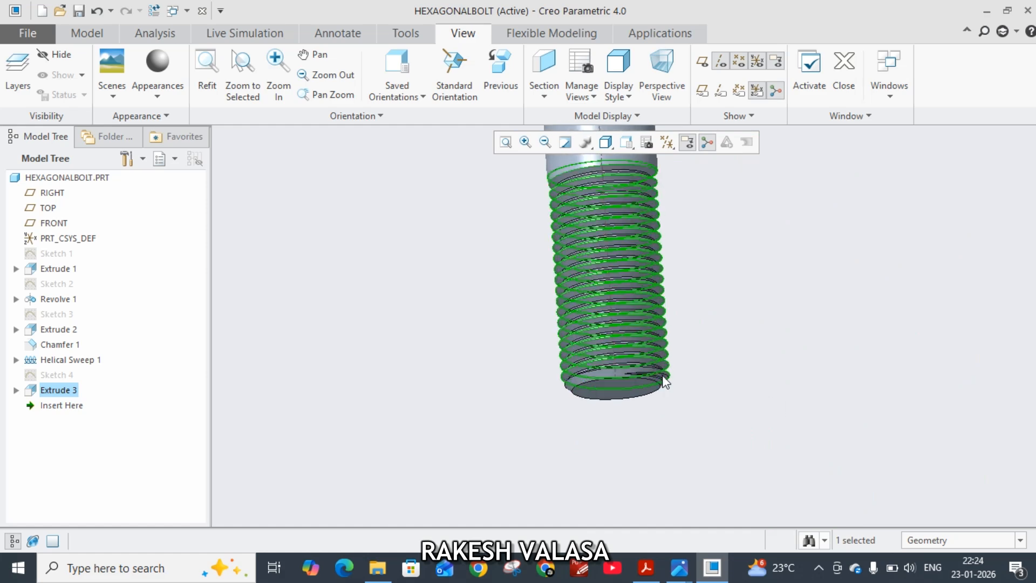
scroll(664, 382, "down", 2)
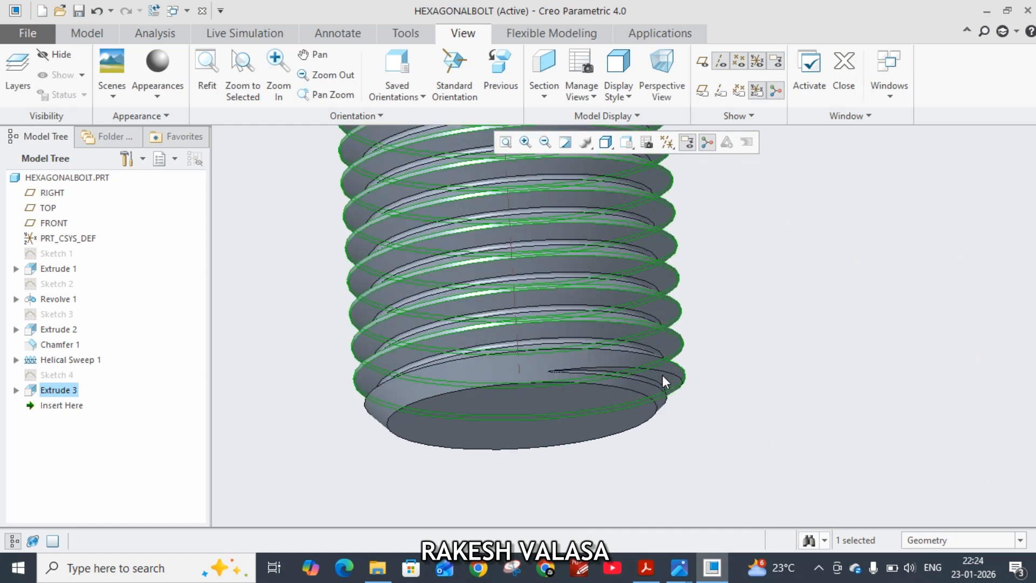
middle_click_drag(691, 412, 733, 410)
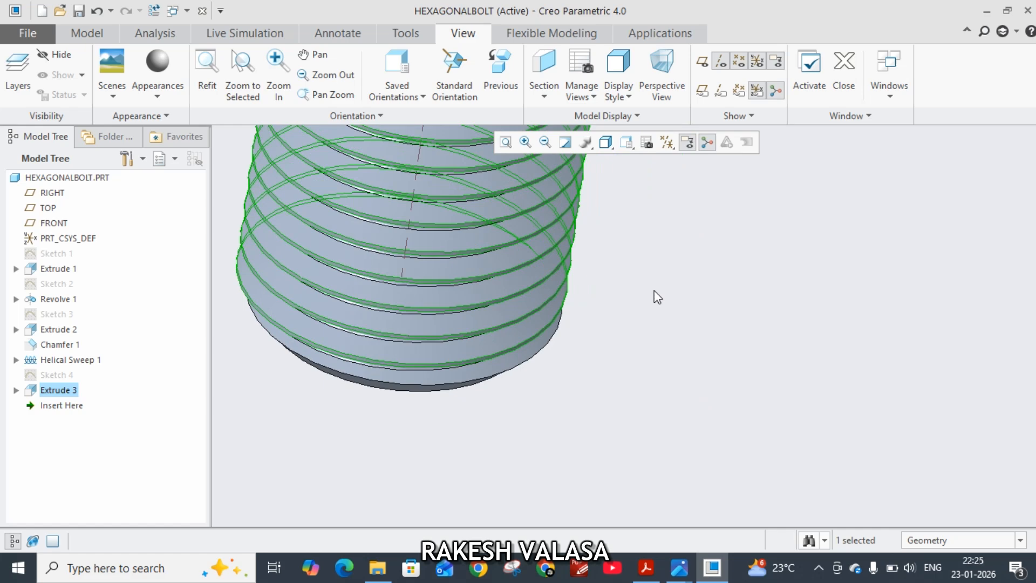
left_click(455, 72)
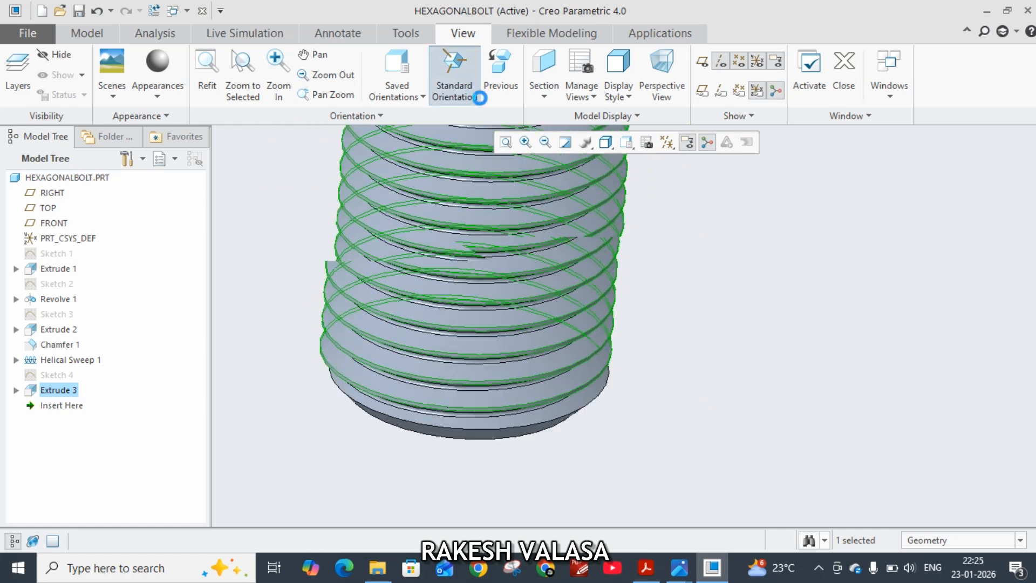
scroll(677, 366, "up", 3)
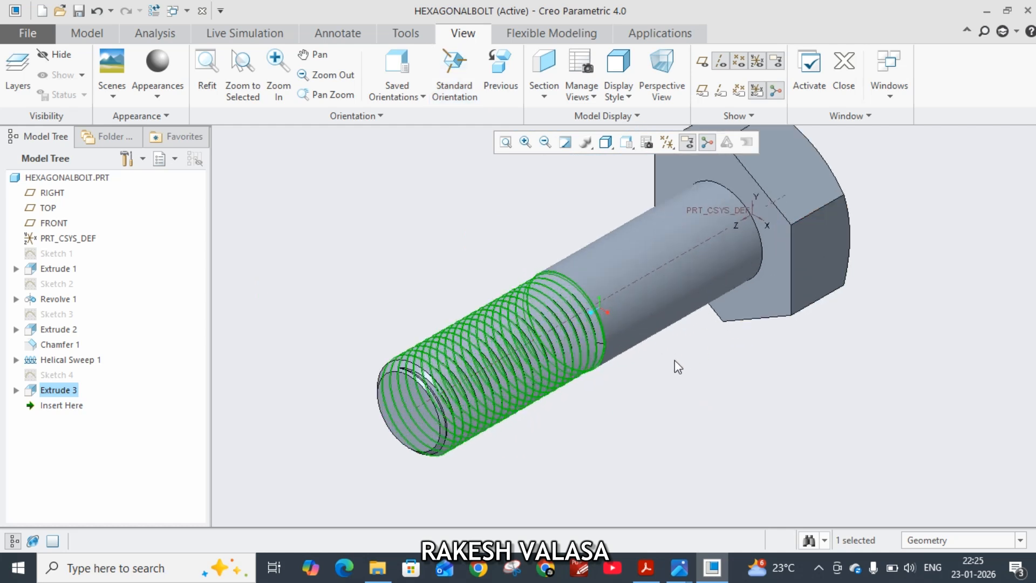